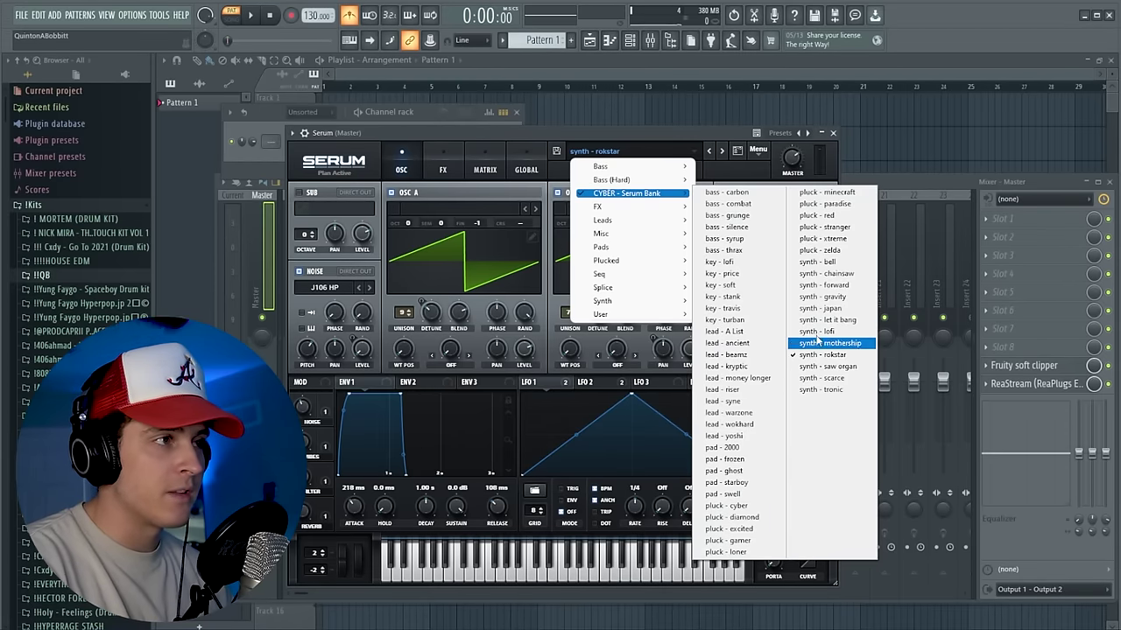
- Load the synth - chainsaw preset from the CYBËR bank into Serum and open the channel's piano roll maximized
click(827, 274)
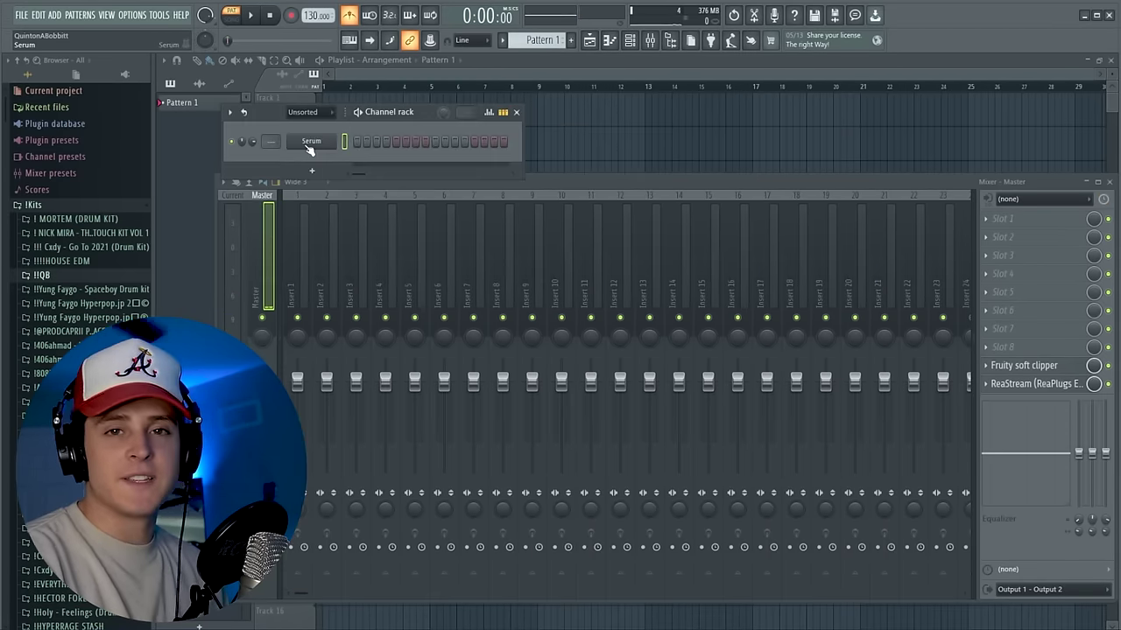
right_click(305, 148)
drag(410, 115, 566, 120)
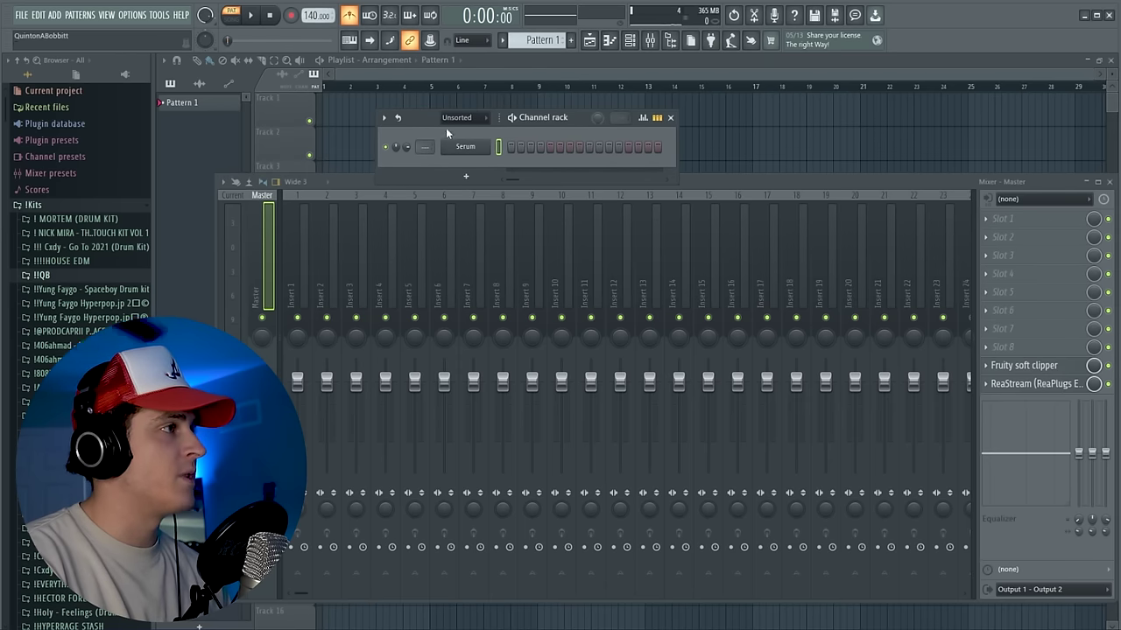
right_click(489, 145)
click(513, 147)
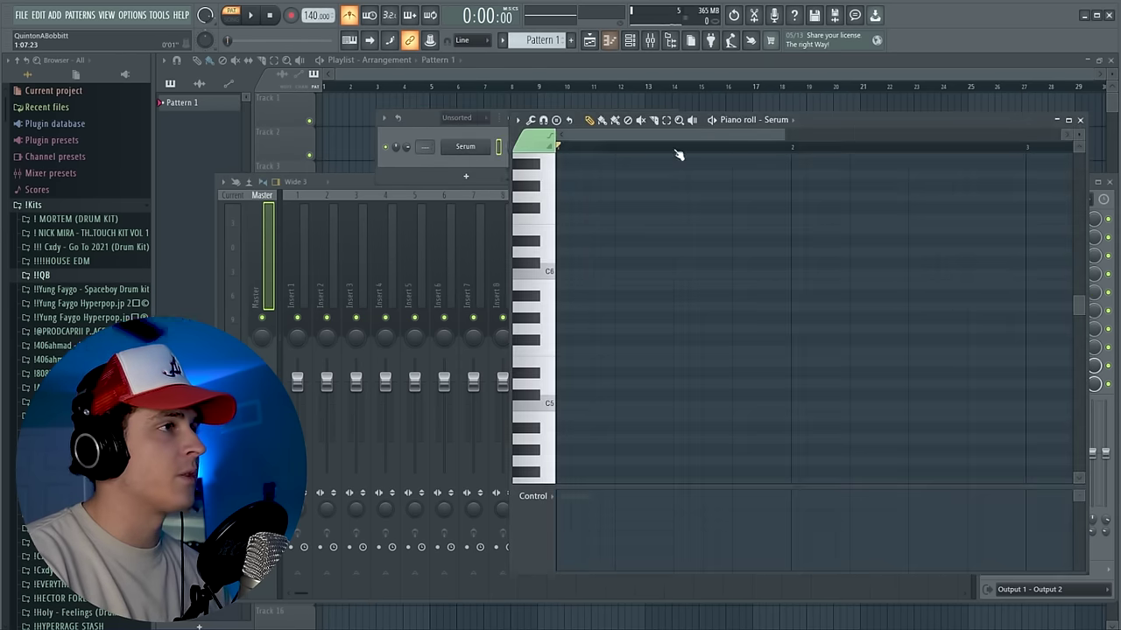
click(1062, 123)
- Check the root note and scale options under the piano roll's scale highlighting
click(163, 60)
mouse_move(234, 123)
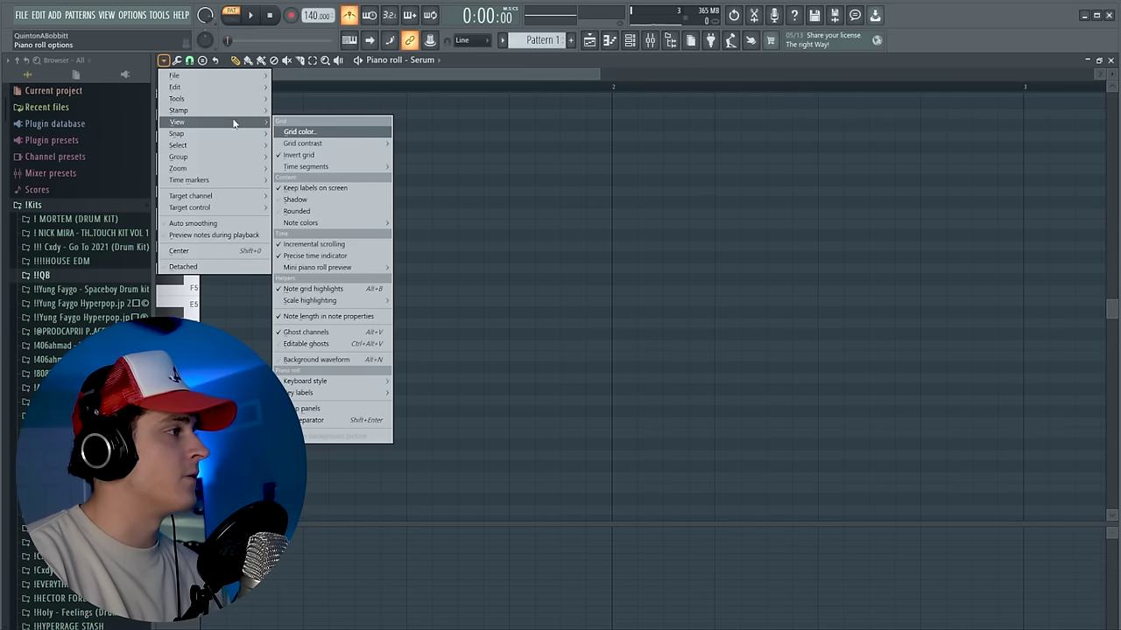
mouse_move(342, 302)
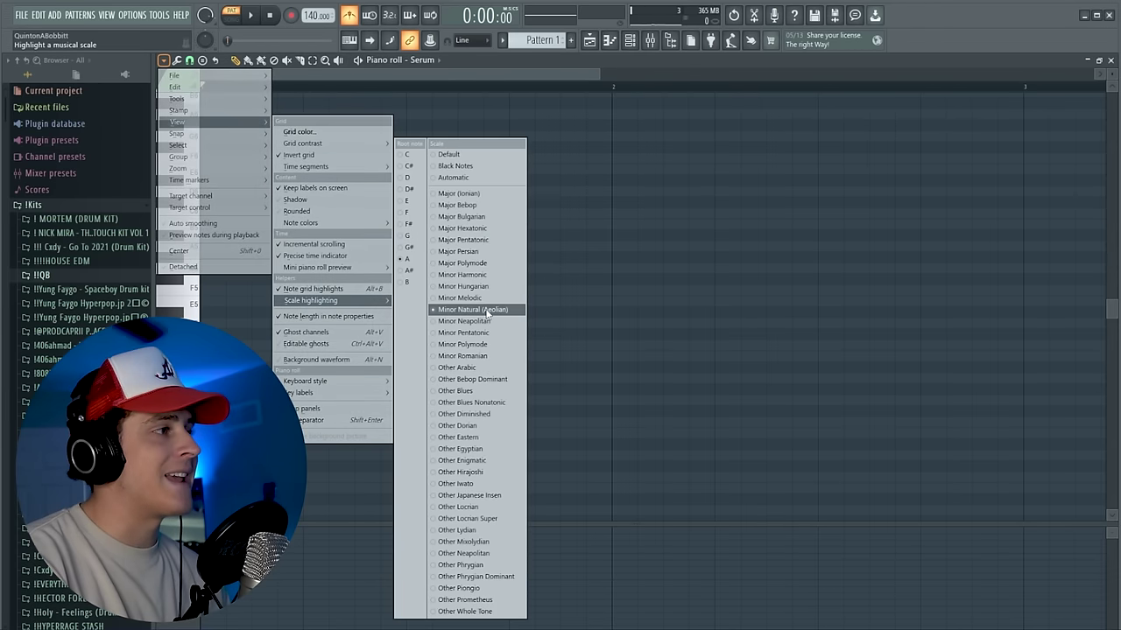
click(651, 349)
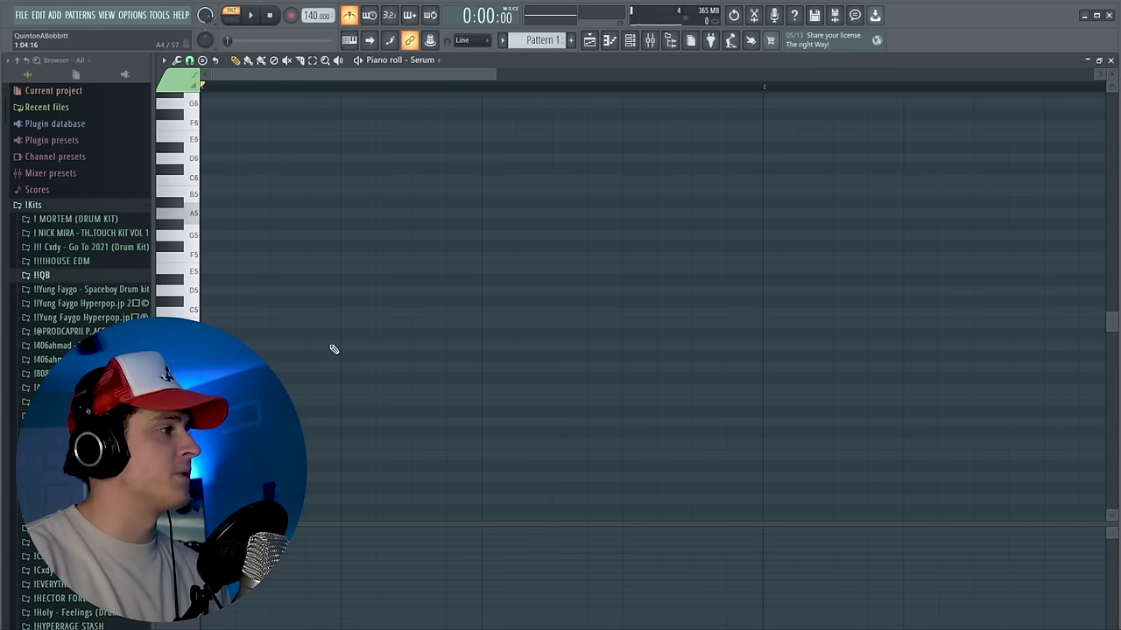
- Place an A4 note with a D5 note above it at the start of the pattern, deleting the stray notes between them
click(334, 349)
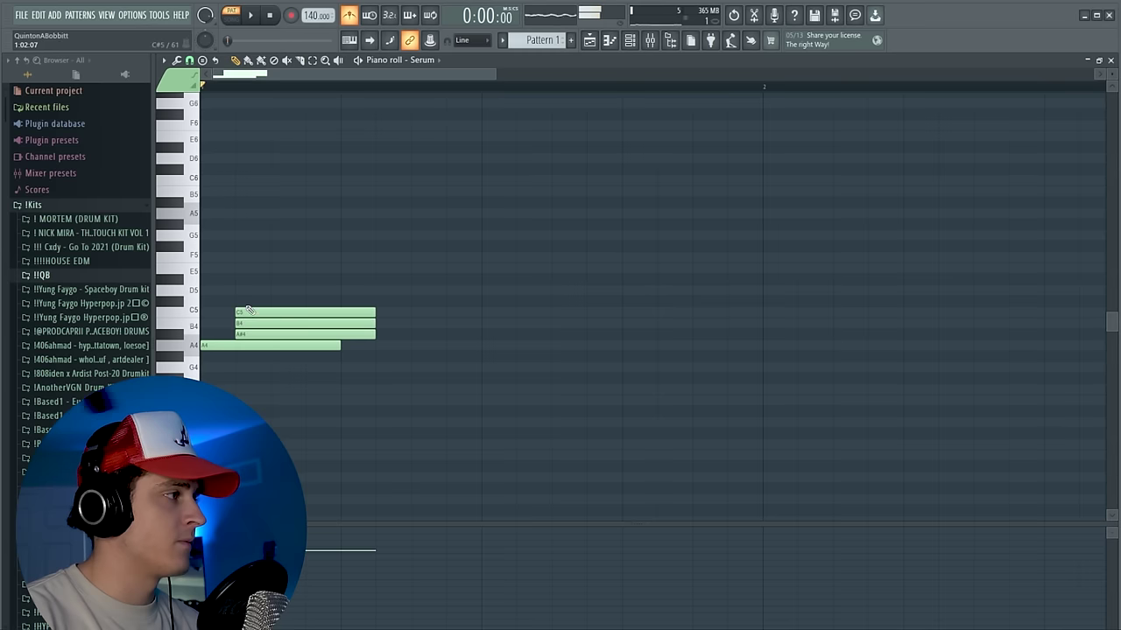
right_click(261, 324)
right_click(261, 335)
drag(254, 293, 220, 292)
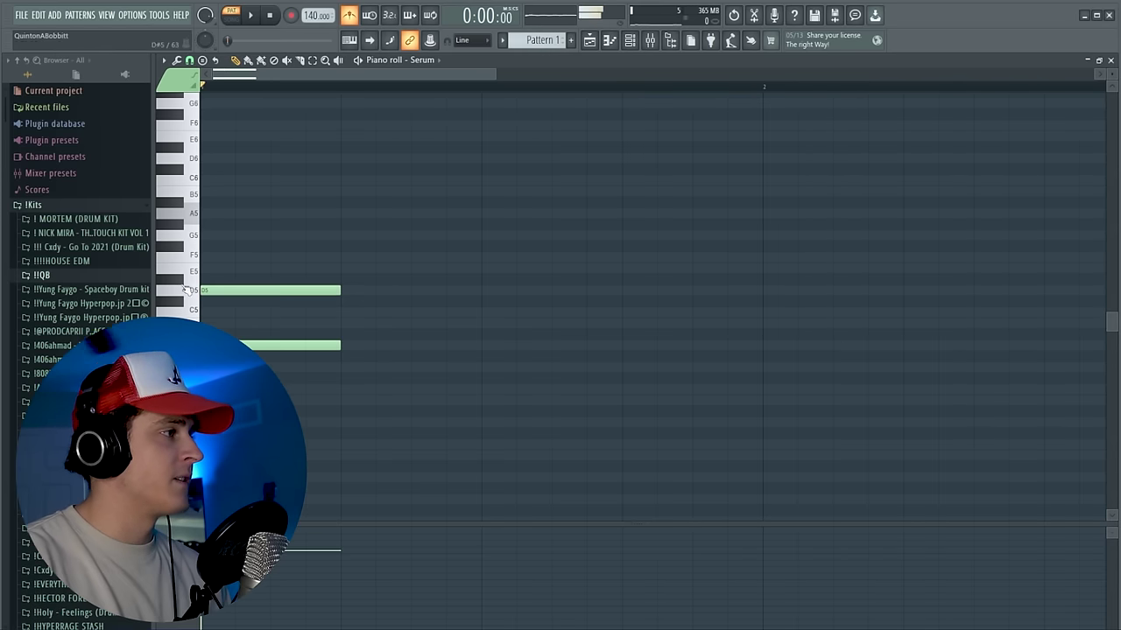
- Lengthen the two-note chord and follow it with copies on E4/A4 and F4/A#4, making the last pair longer
key(ctrl+a)
drag(338, 293, 566, 295)
drag(267, 288, 961, 330)
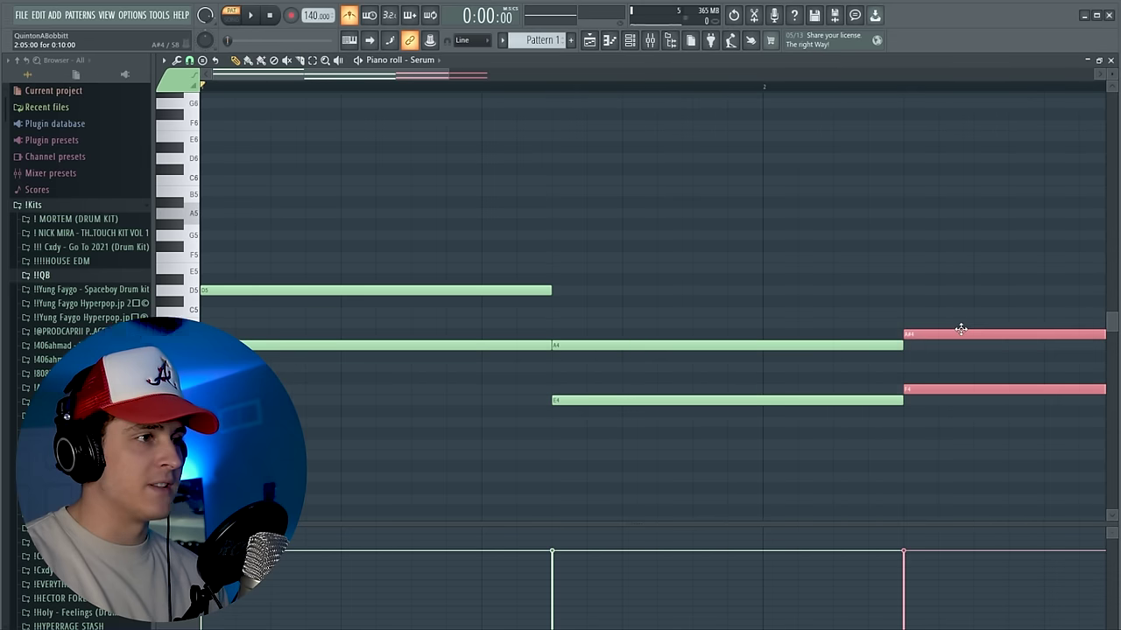
scroll(445, 95, down, 4)
drag(392, 287, 535, 382)
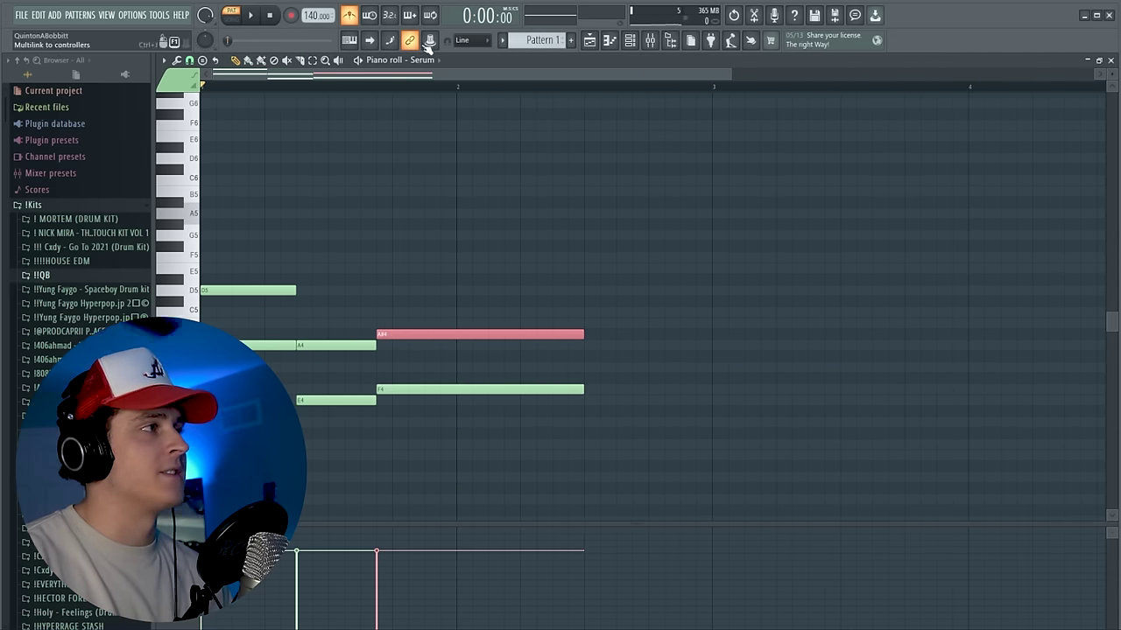
key(space)
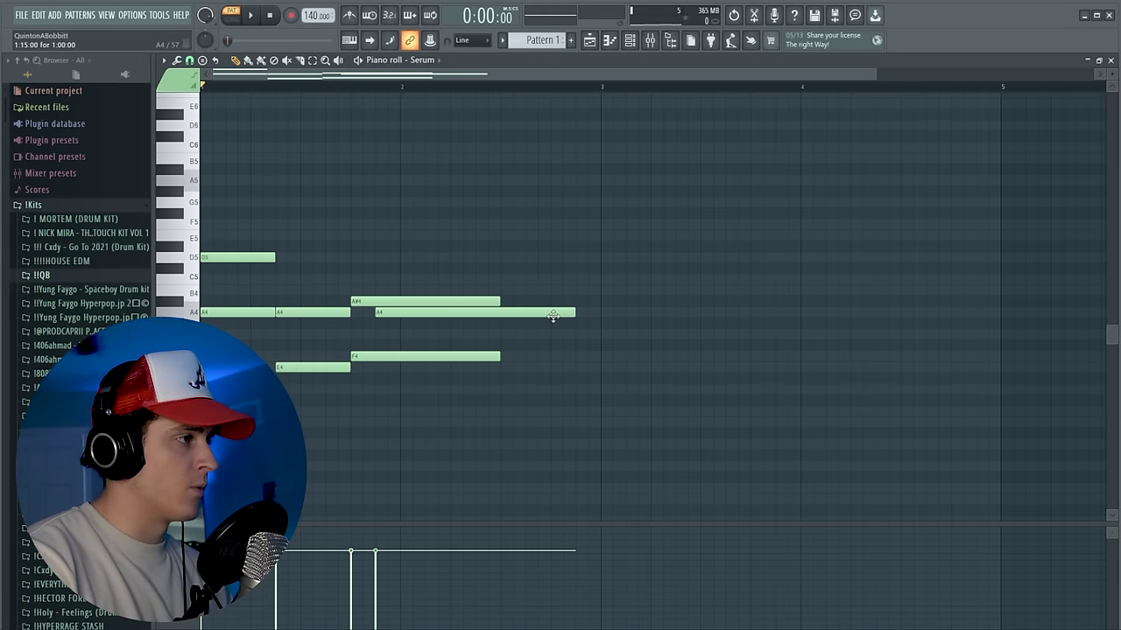
- Delete the stray A4 note and copy the last chord to G4/C5 directly after it, trimmed to end at bar 3
right_click(552, 316)
drag(461, 394, 441, 267)
drag(394, 302, 580, 277)
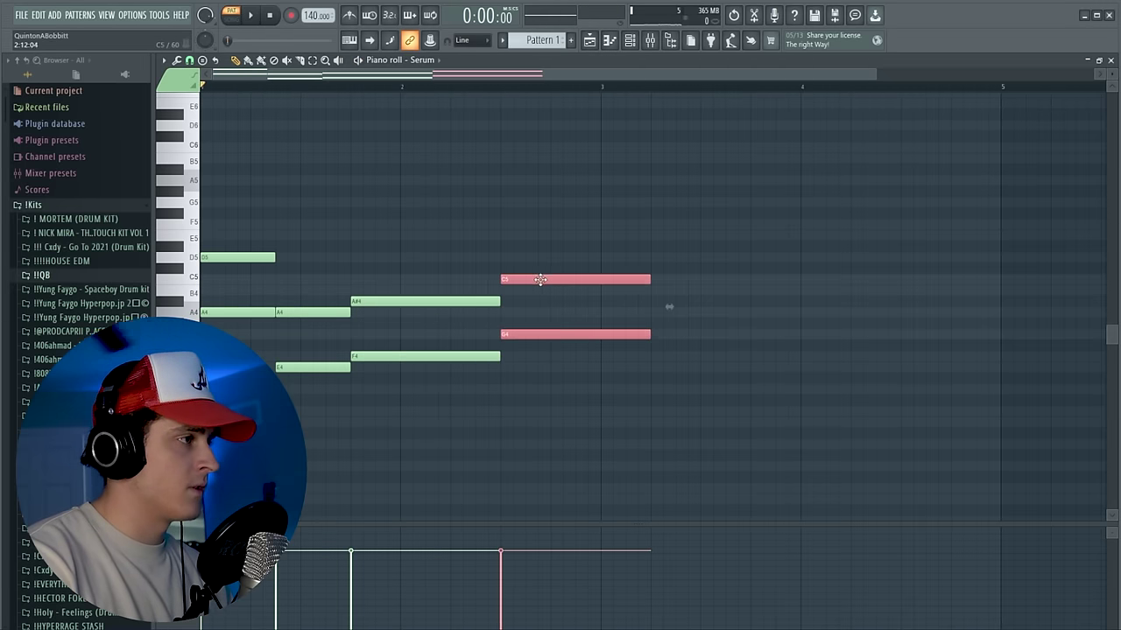
drag(607, 323, 606, 327)
key(space)
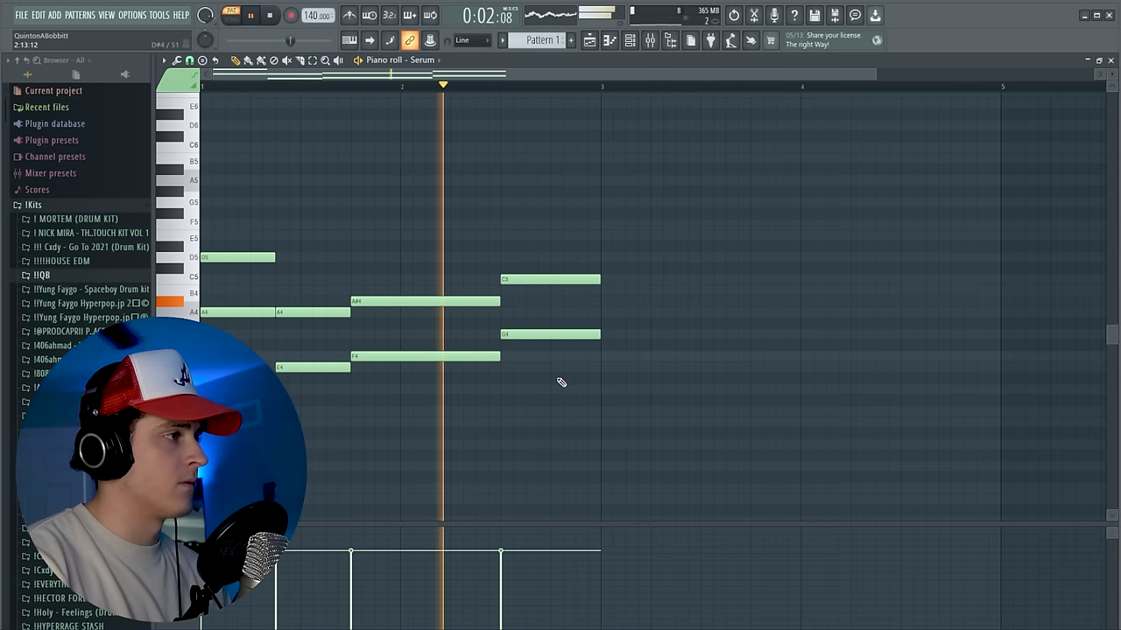
- Add the melody notes A5, E5, F5 and E5 above the first three chords
drag(541, 394, 346, 317)
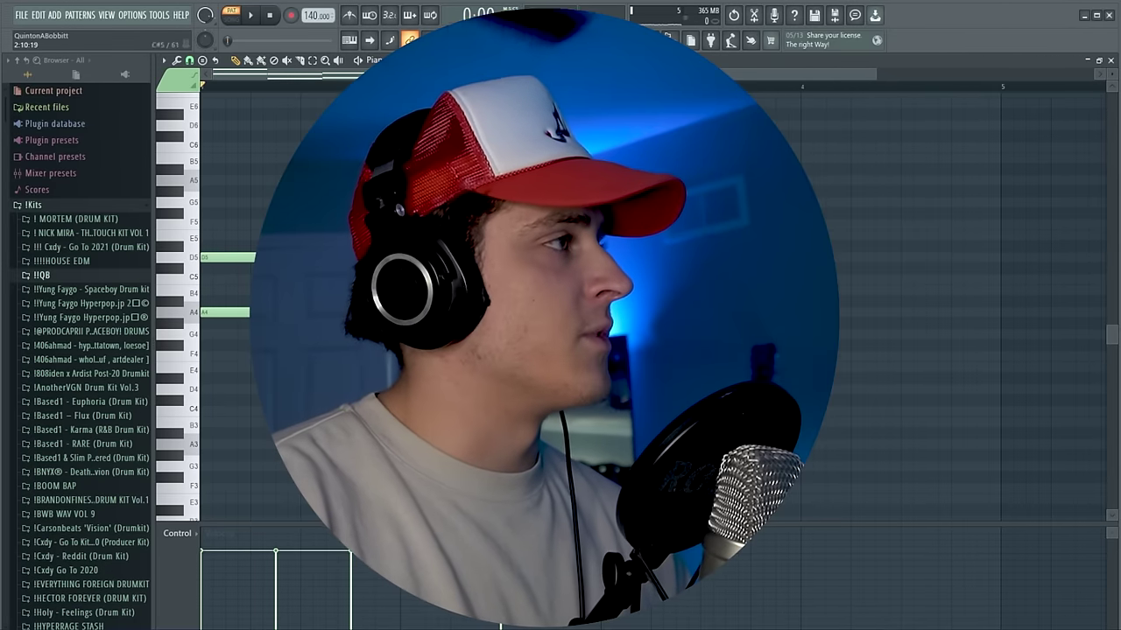
scroll(242, 94, up, 2)
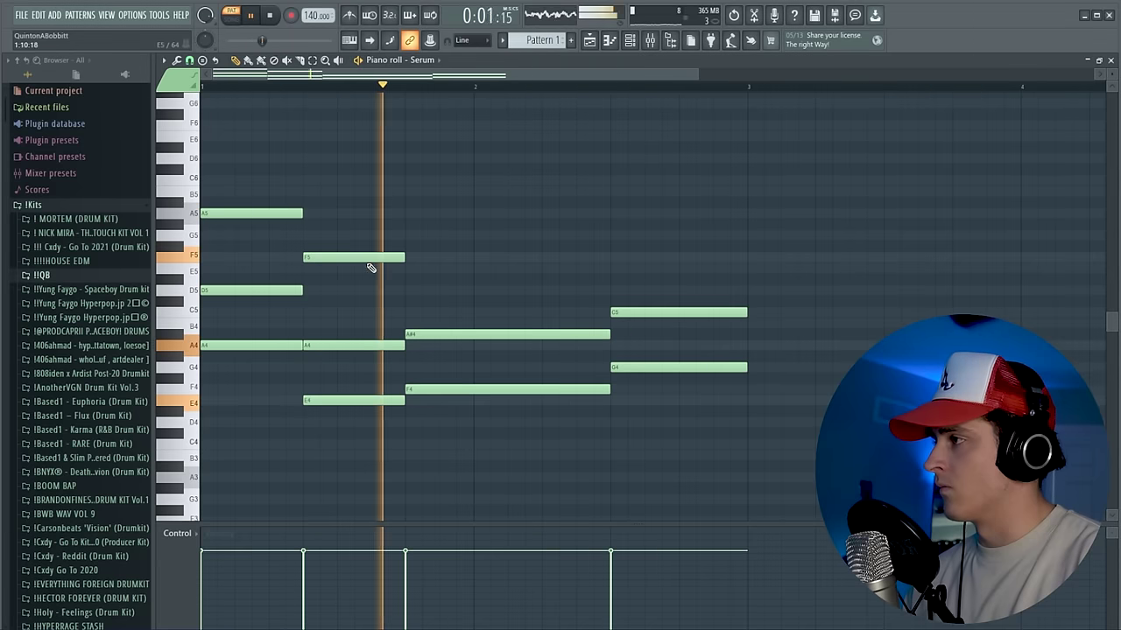
mouse_move(372, 267)
mouse_down()
mouse_move(368, 233)
mouse_move(357, 271)
mouse_up()
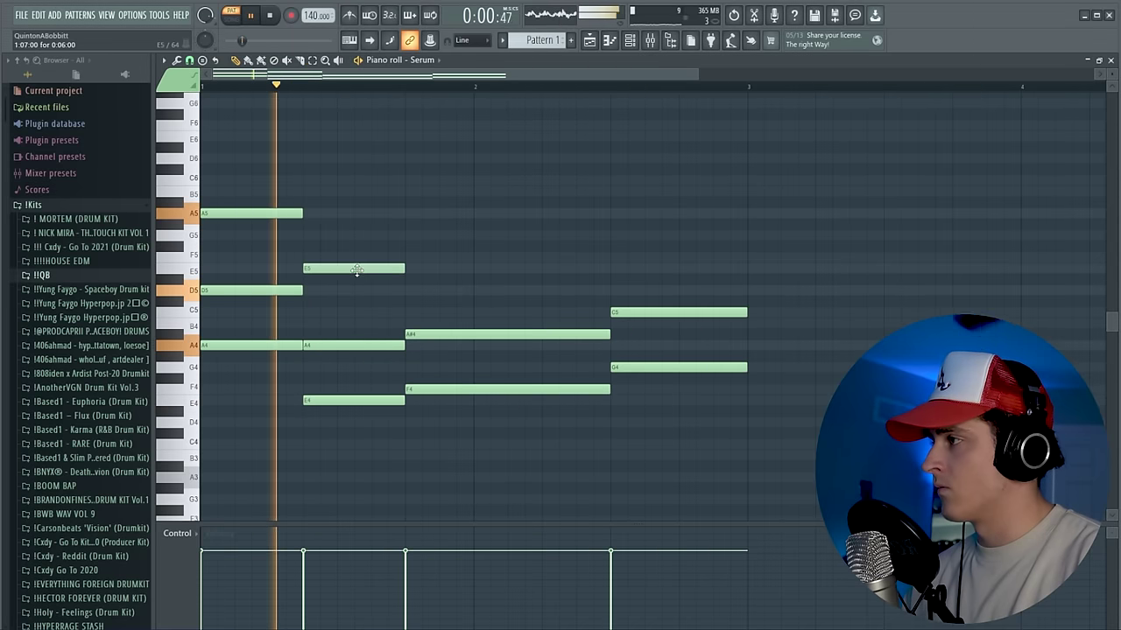
click(409, 257)
key(space)
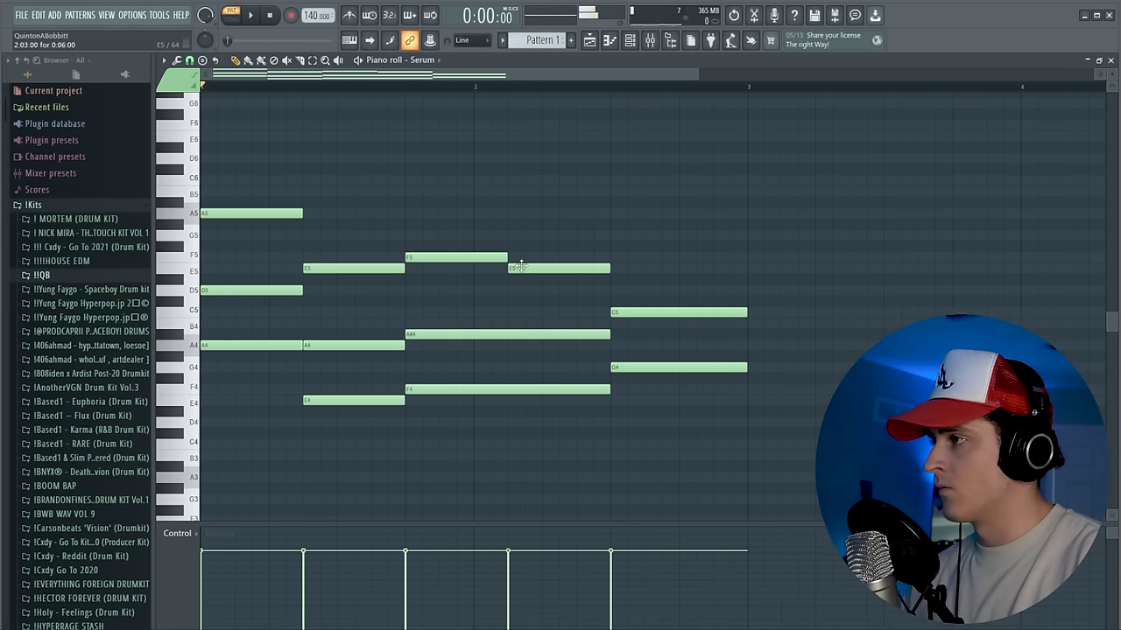
- Add A5 and G5 melody notes after the second E5, and shorten that E5 and the new A5 to two steps each
click(583, 238)
key(space)
drag(571, 271, 501, 195)
key(space)
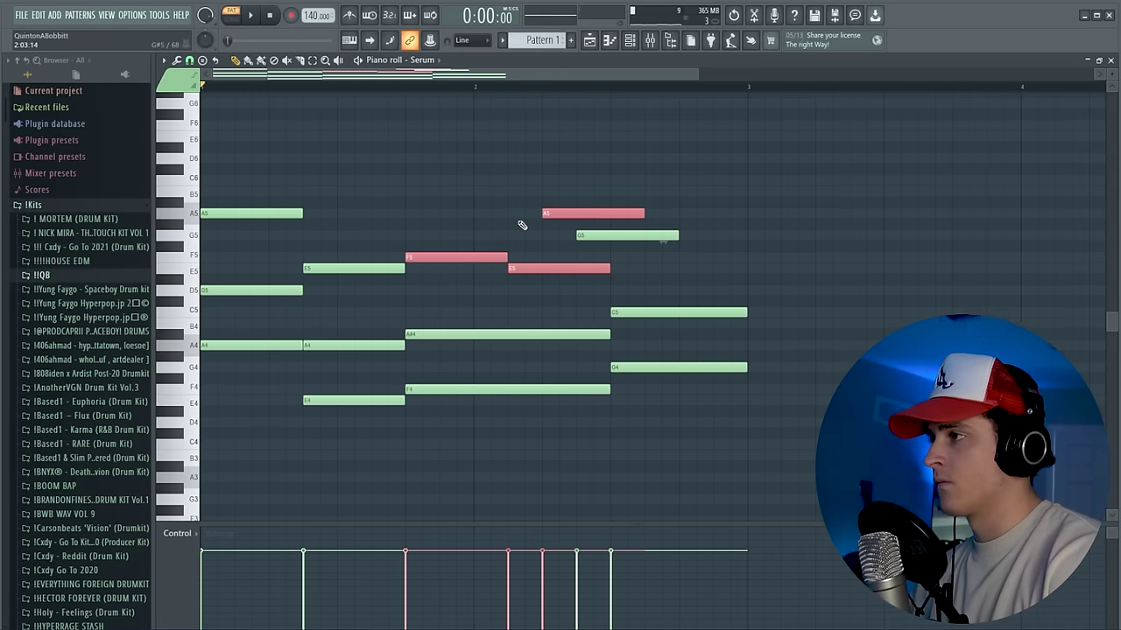
drag(417, 140, 611, 279)
key(space)
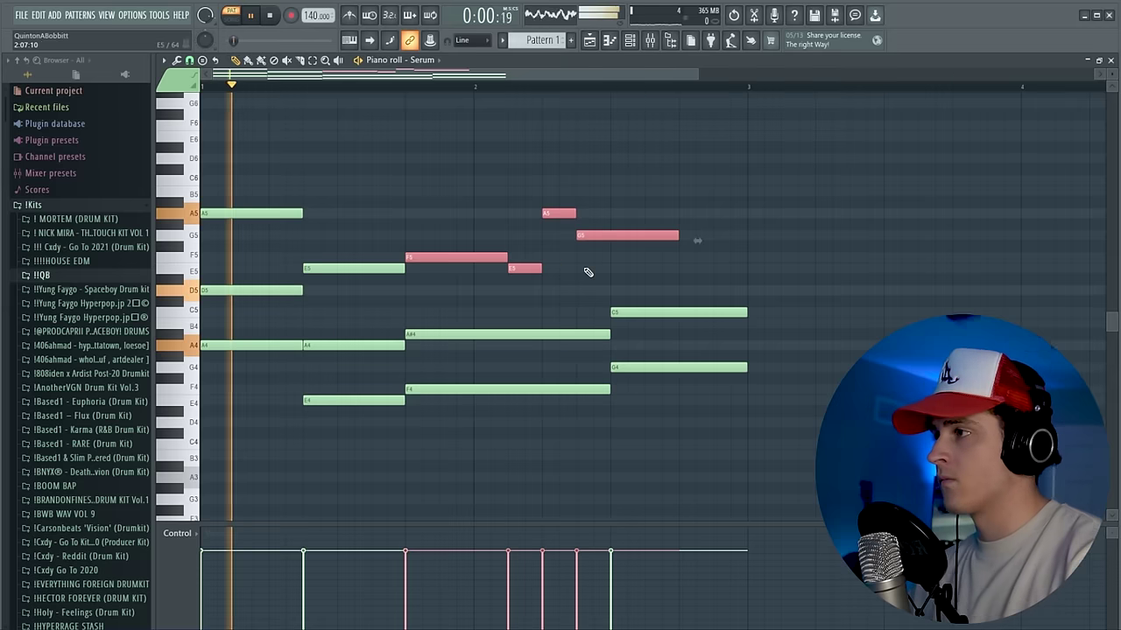
- Shorten the G5 note to four steps and add an F5 note after it that ends at bar 3
click(584, 267)
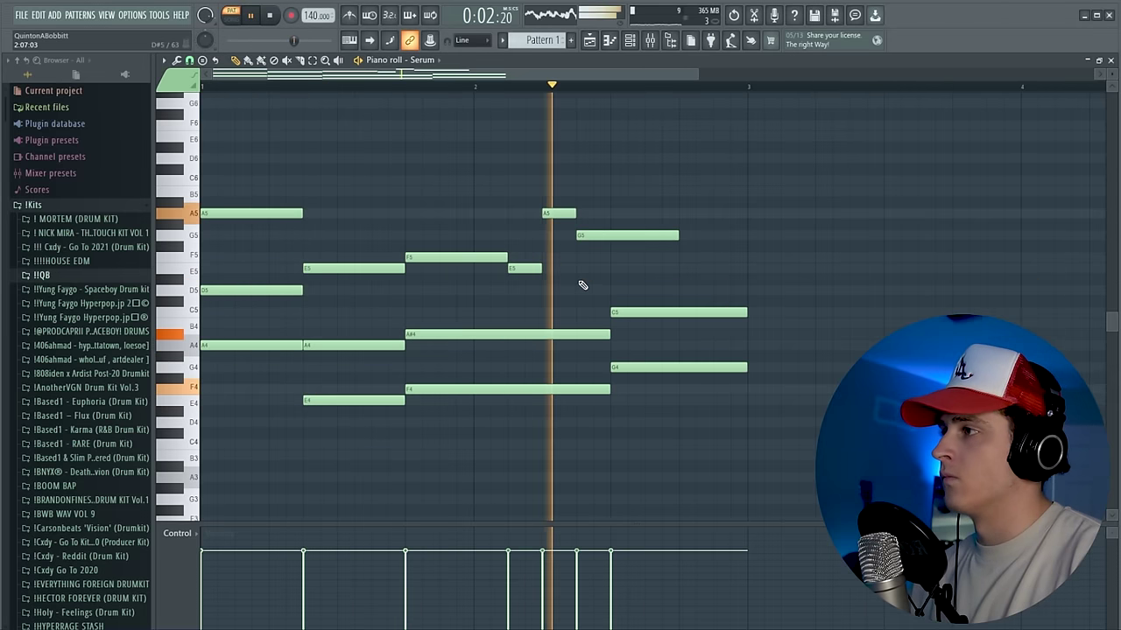
key(space)
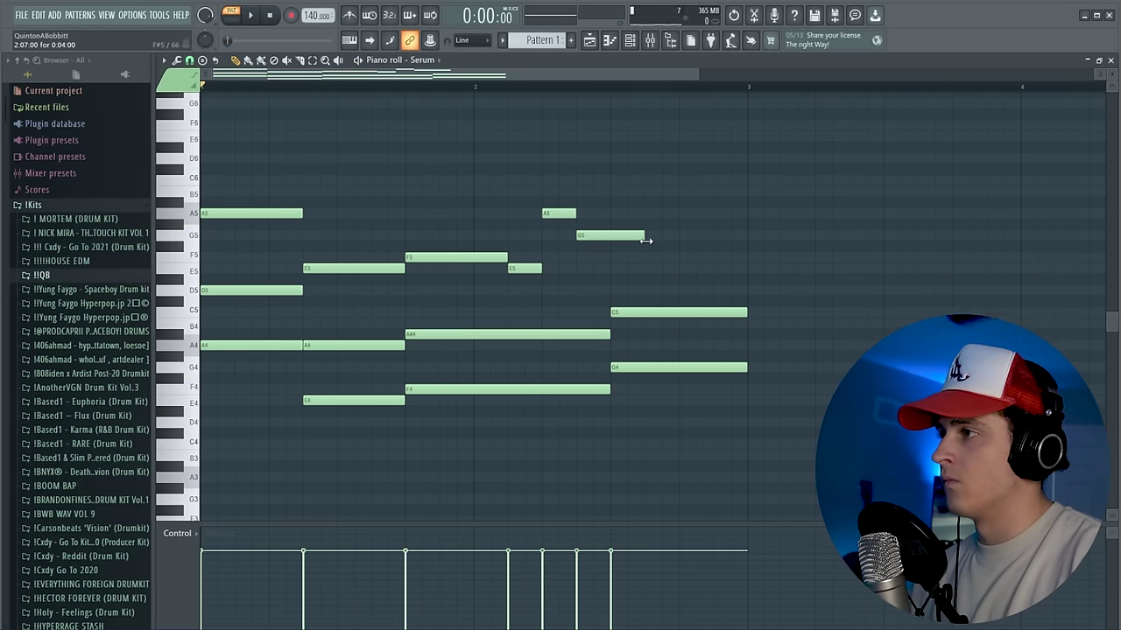
drag(712, 258, 747, 258)
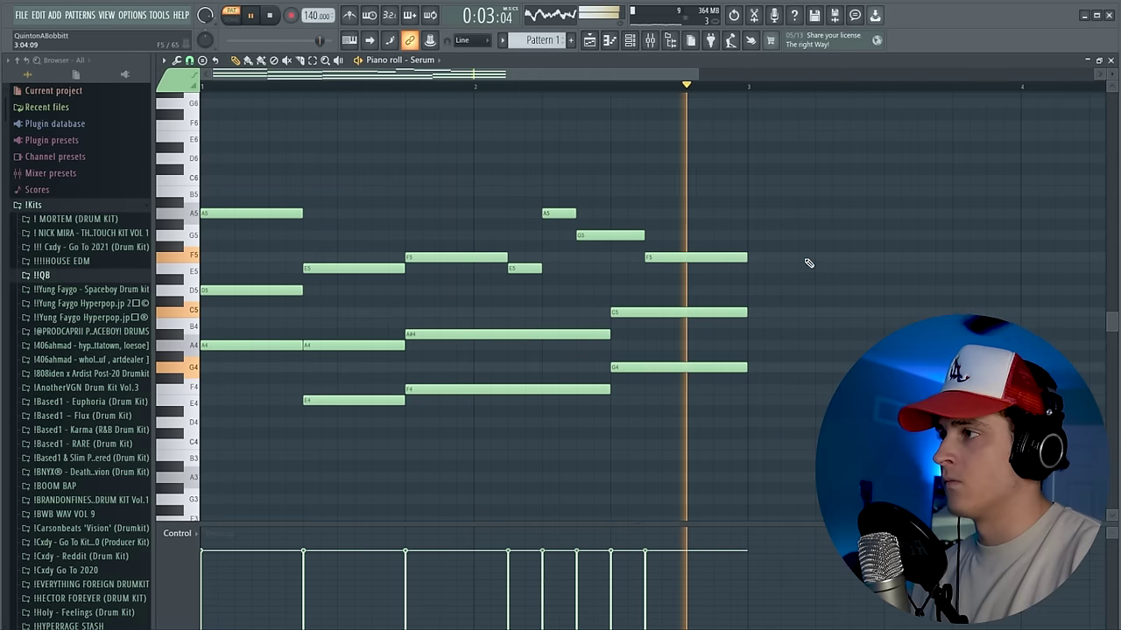
key(space)
- Duplicate the two-bar phrase to fill bars 3 and 4, and transpose all notes down four semitones
key(ctrl+b)
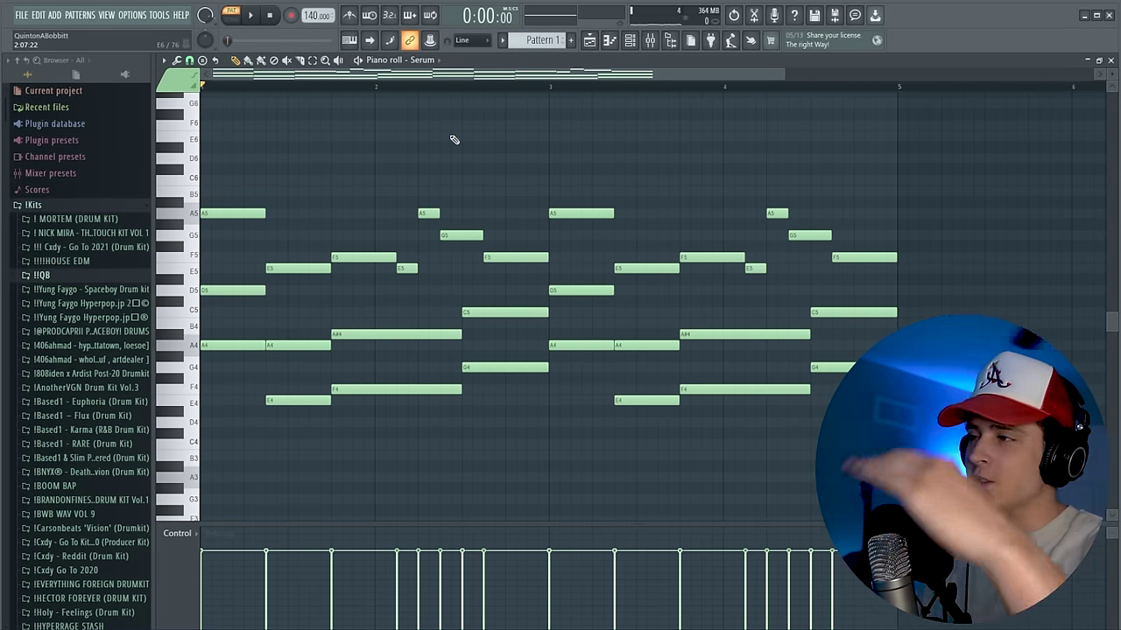
key(Down)
key(Down)
key(Down)
key(Down)
- Vary the end of the second phrase by shortening its final C#5 and adding short C5 and C#5 notes after it
key(space)
click(852, 312)
click(874, 301)
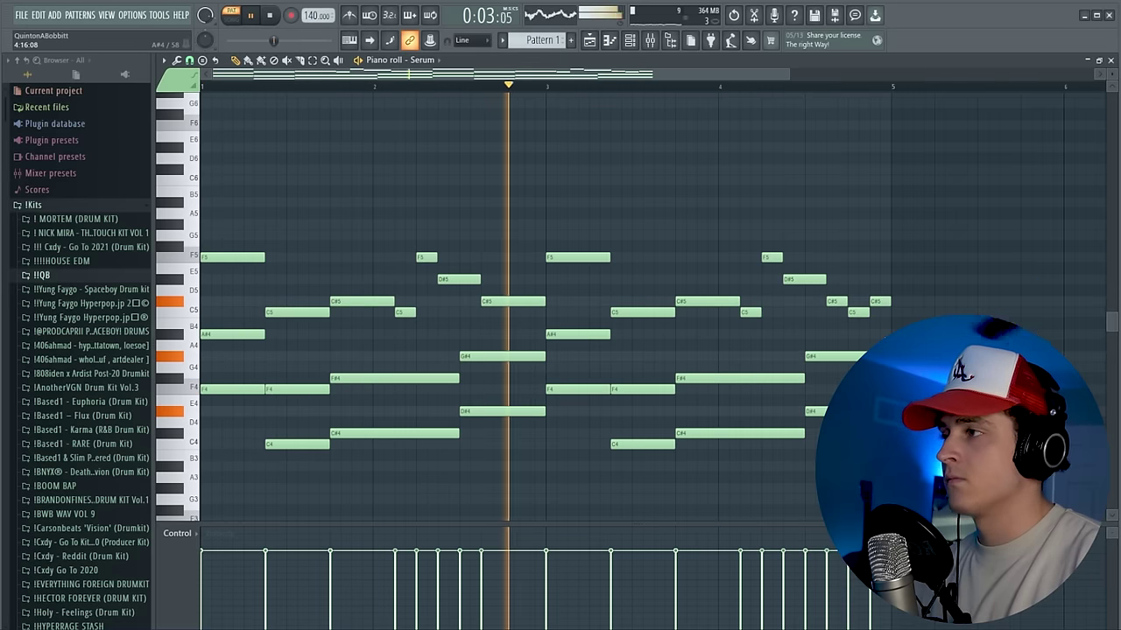
scroll(563, 94, down, 1)
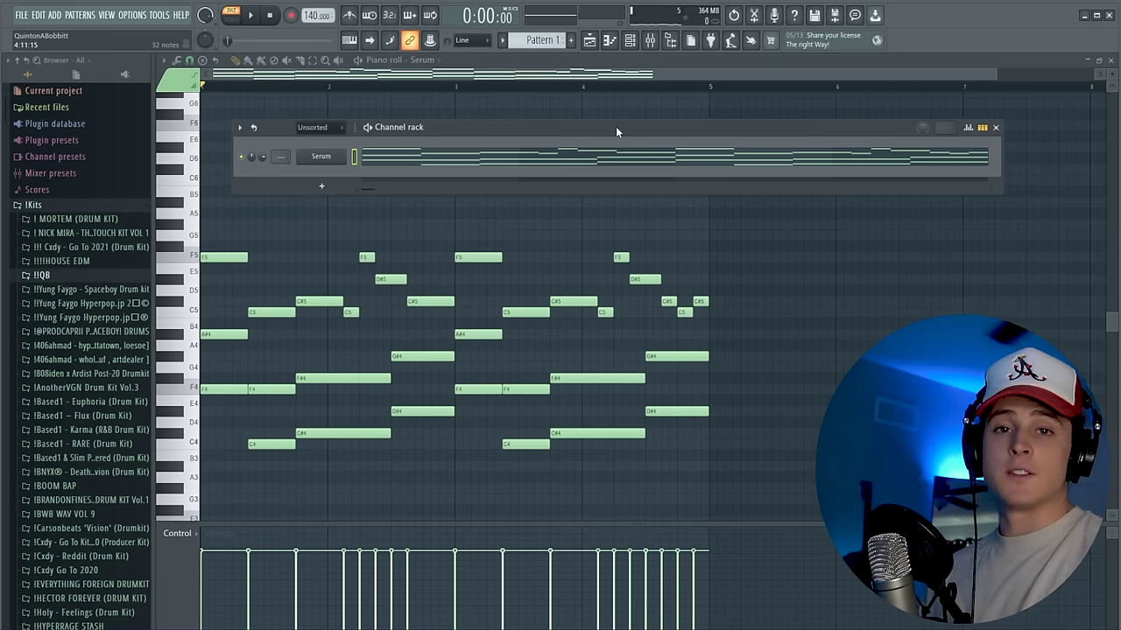
- Switch off the reverb in Serum's effects and close the plugin window
click(307, 156)
drag(581, 134, 636, 123)
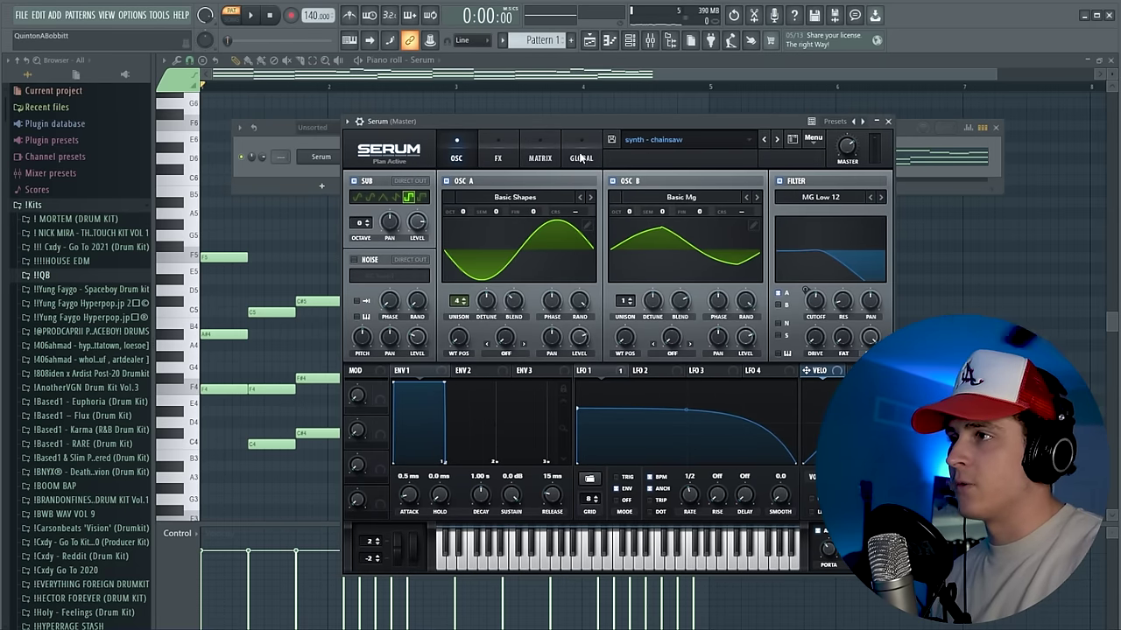
click(498, 156)
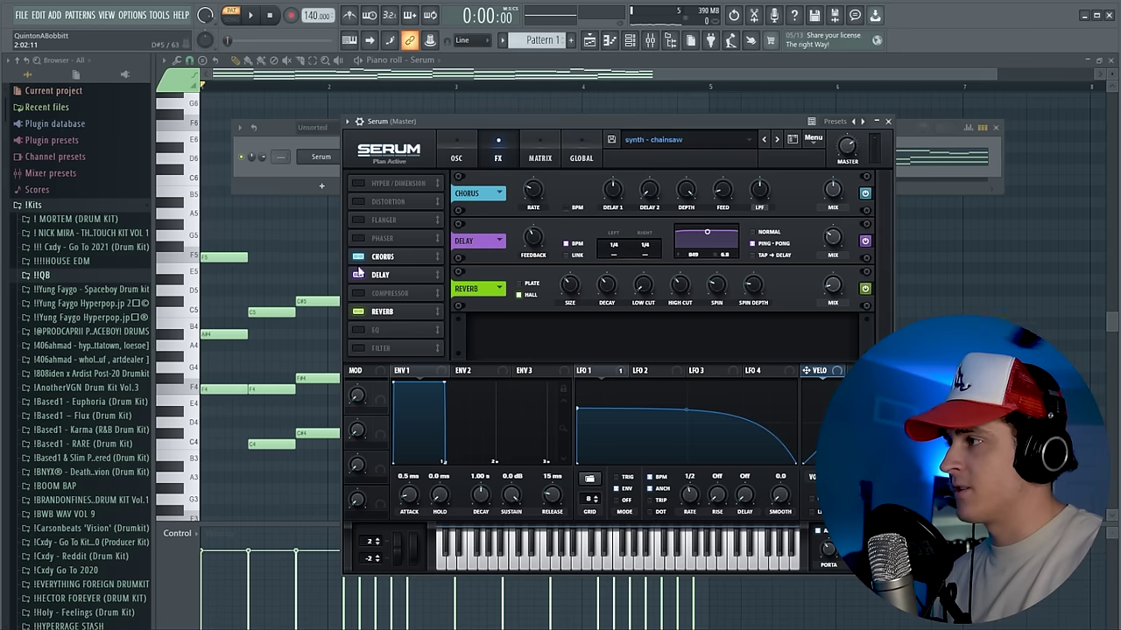
click(358, 311)
click(888, 122)
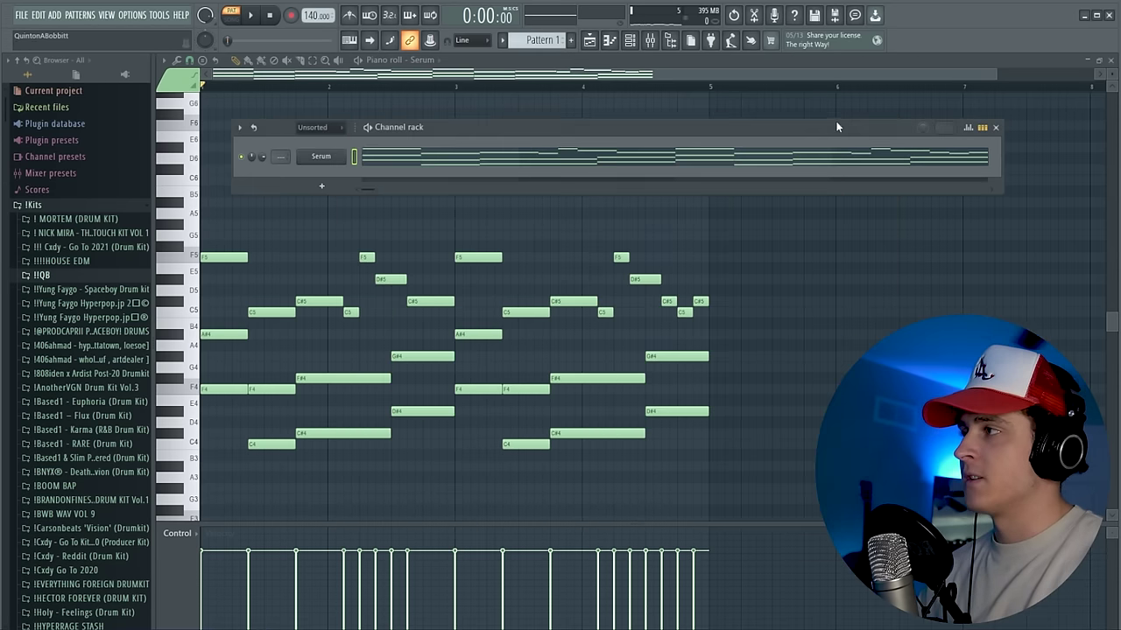
- Route the Serum channel to mixer insert 1, load Fruity Chorus in its first effect slot and play back the melody
key(F9)
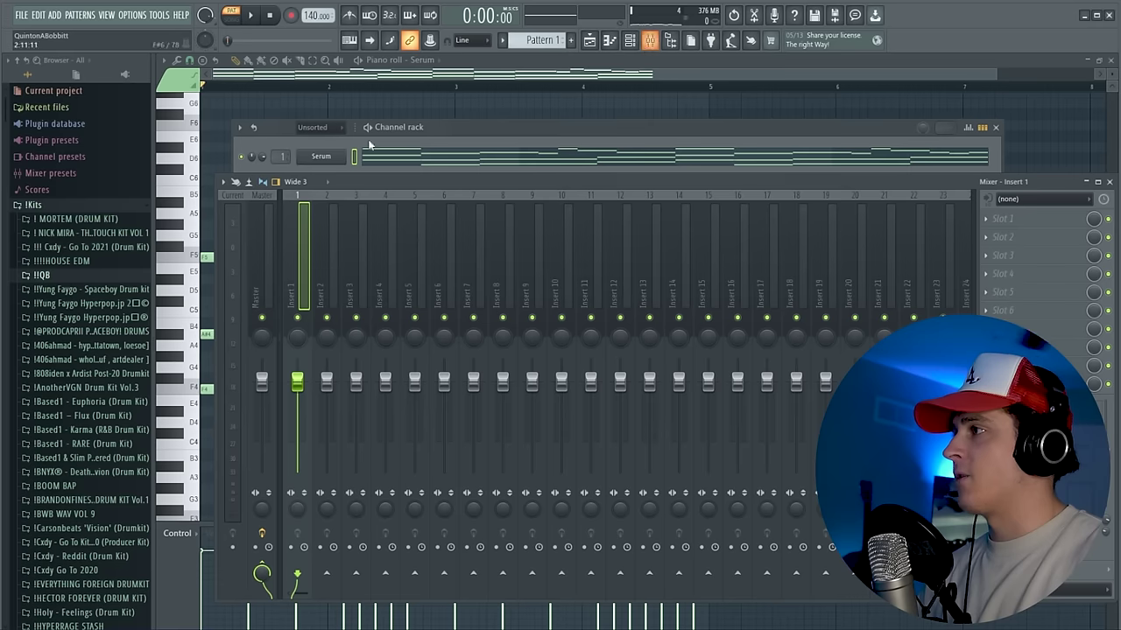
click(1005, 219)
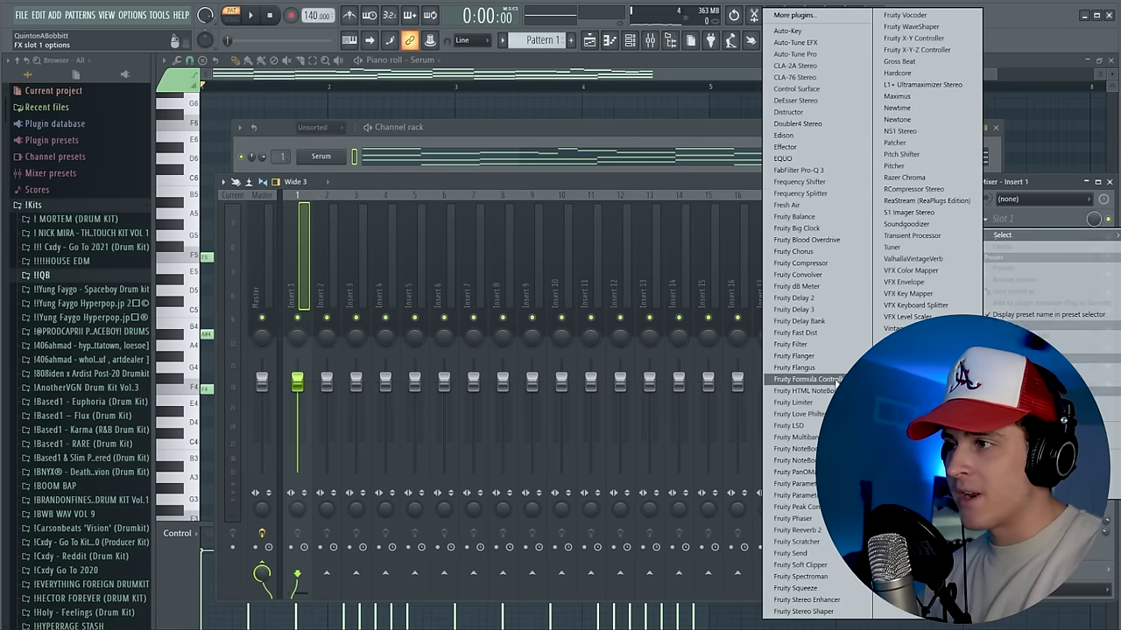
click(797, 252)
key(space)
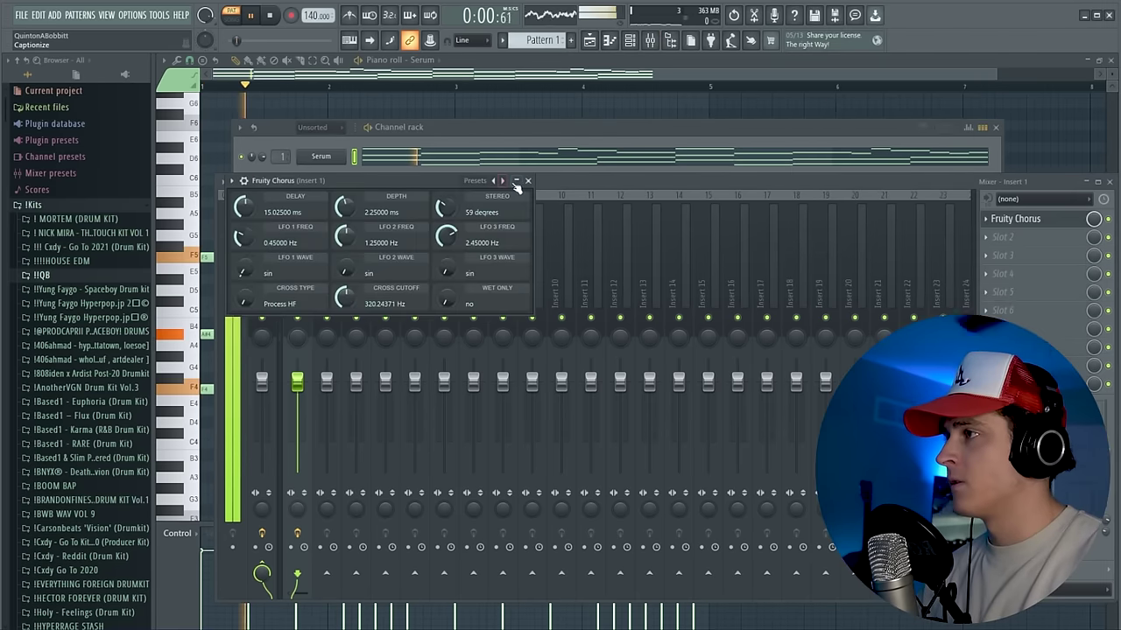
click(529, 181)
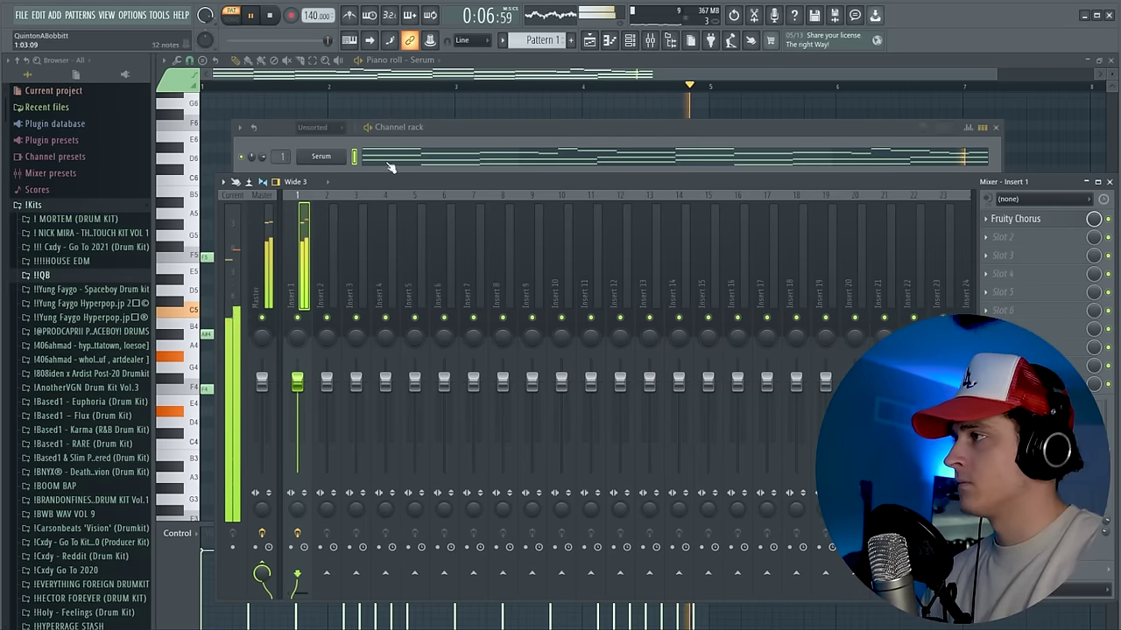
key(space)
- Clone the Serum channel and route the copy to mixer insert 2
right_click(334, 157)
click(387, 263)
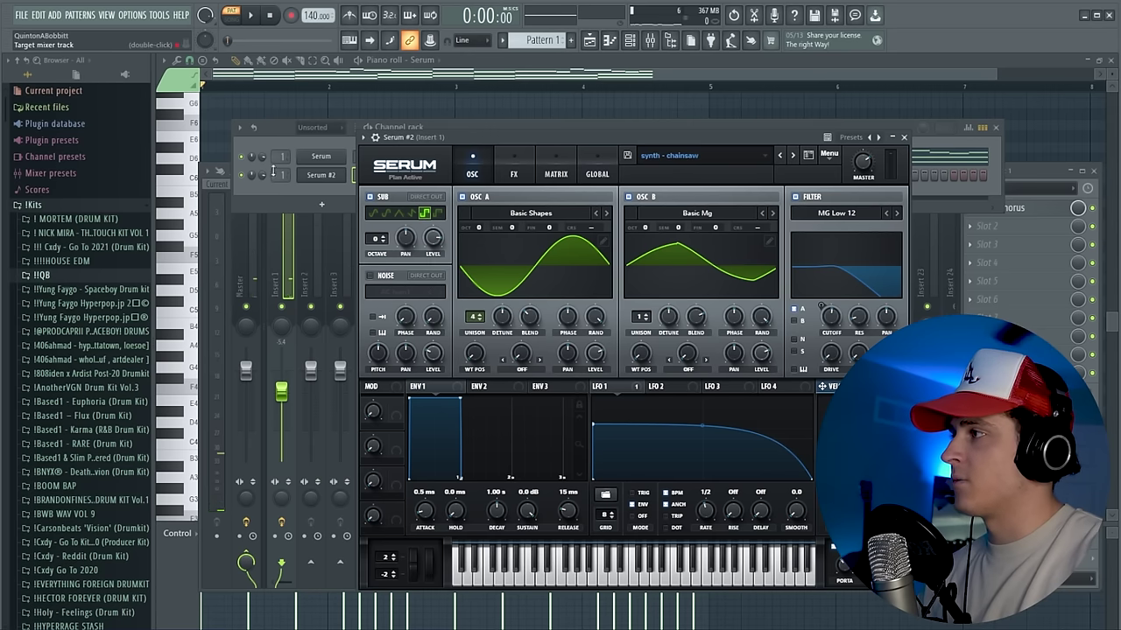
drag(277, 174, 277, 167)
- Load the lead - A List preset from the CYBËR bank into the cloned Serum
click(595, 249)
click(723, 157)
mouse_move(711, 199)
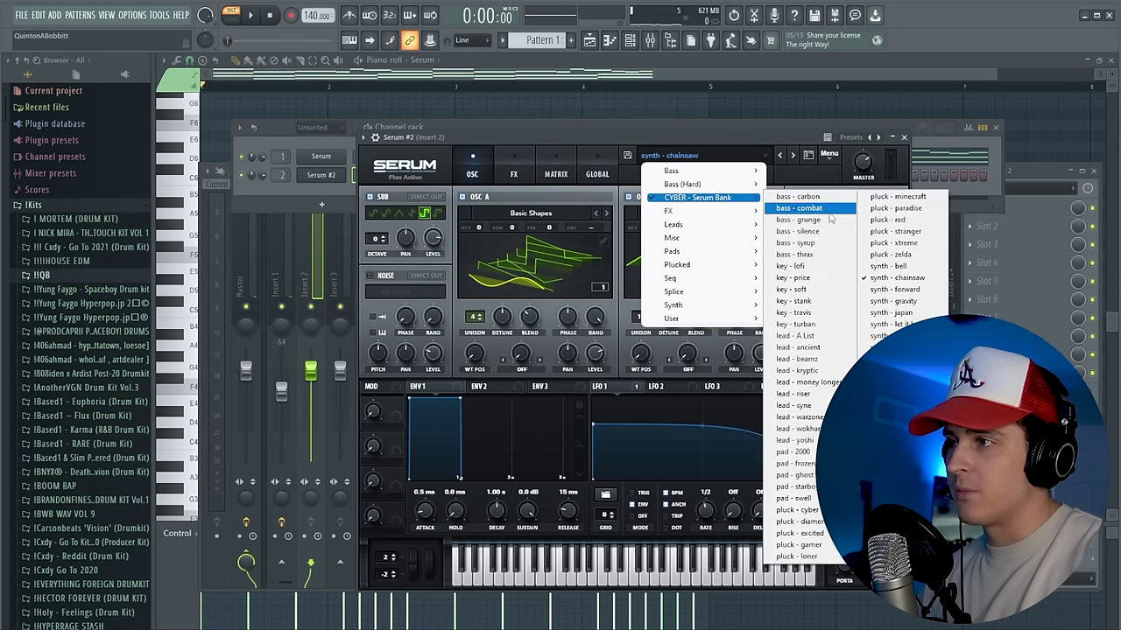
click(828, 341)
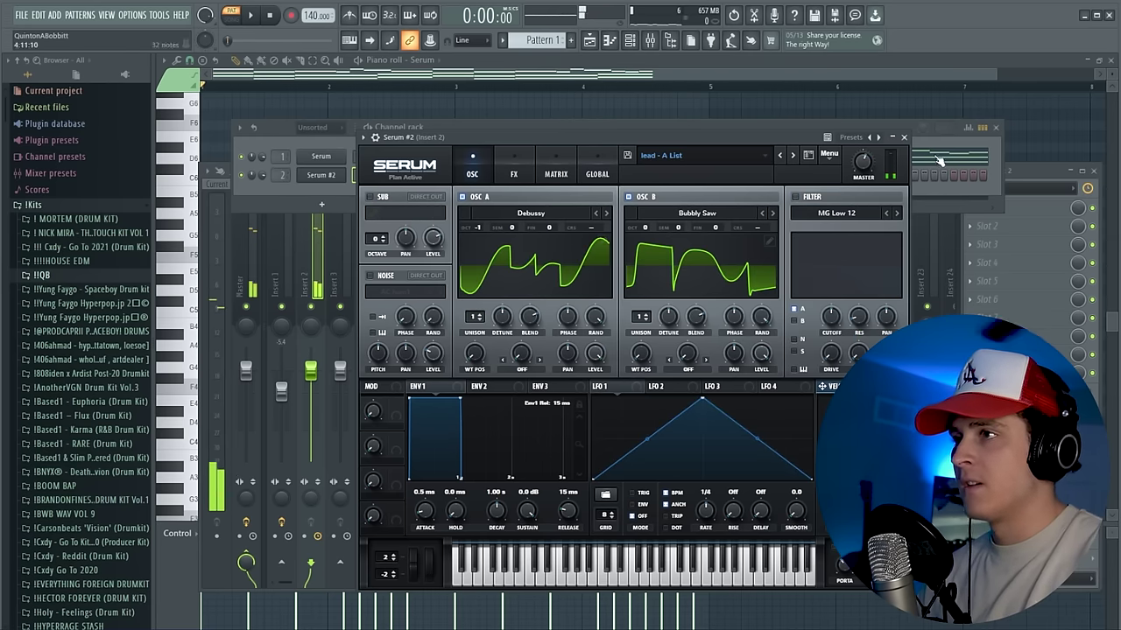
- Copy the upper melody line from the first Serum's piano roll and paste it into Serum #2's piano roll
click(904, 138)
click(889, 157)
click(703, 158)
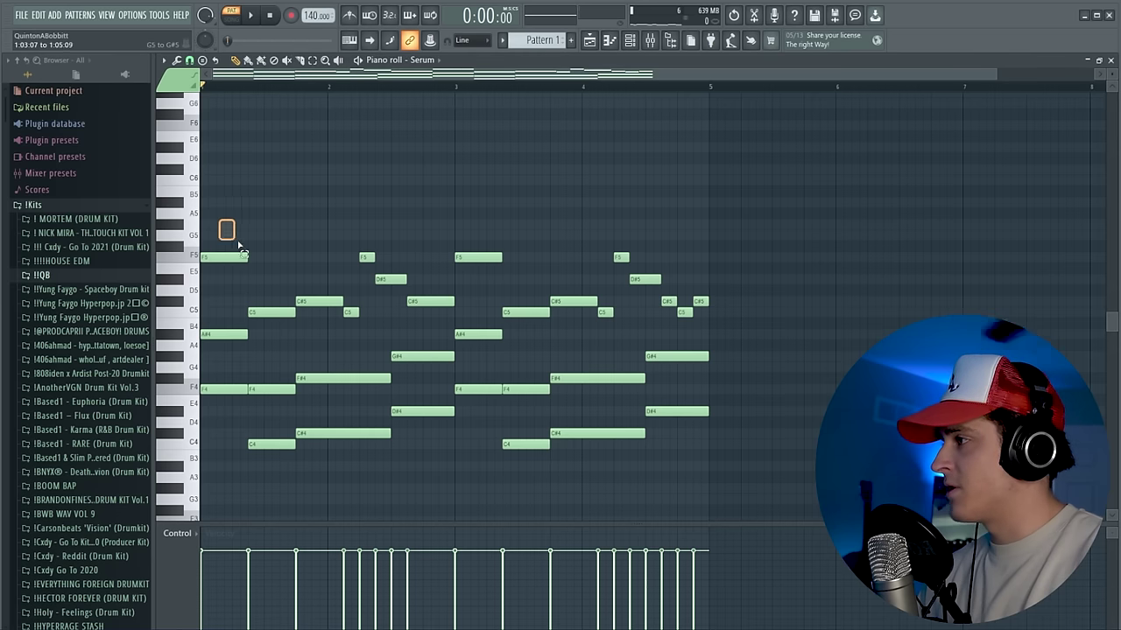
drag(238, 245, 718, 322)
click(612, 45)
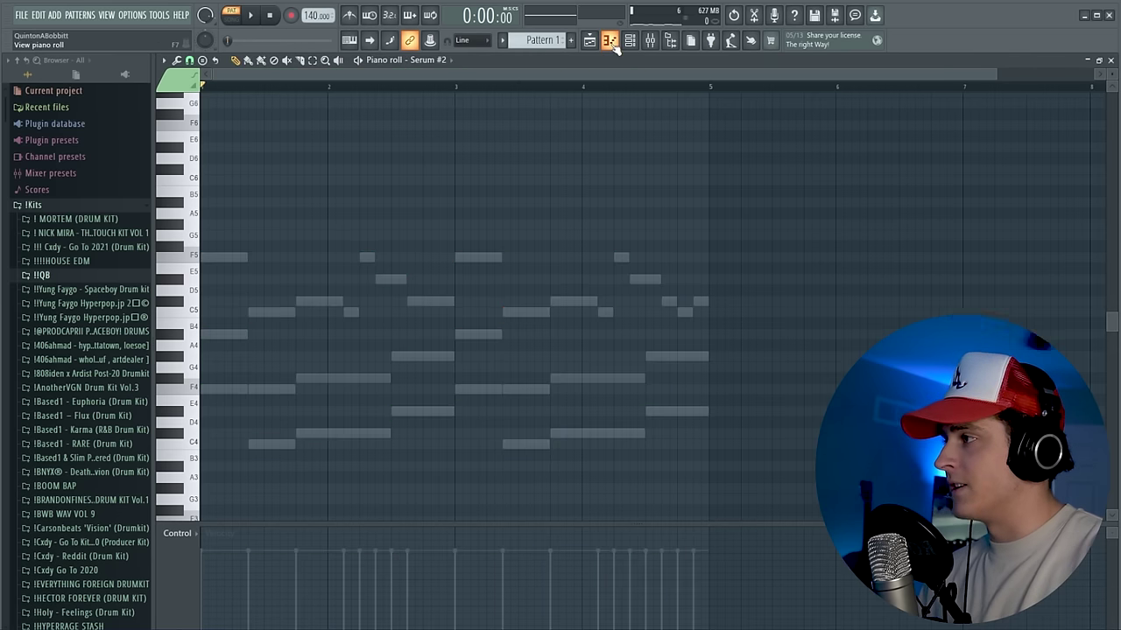
key(ctrl+v)
- Shorten the opening F5 in bars 1 and 3, add short G5, G#5 and C#6 notes after each, and play it back
key(space)
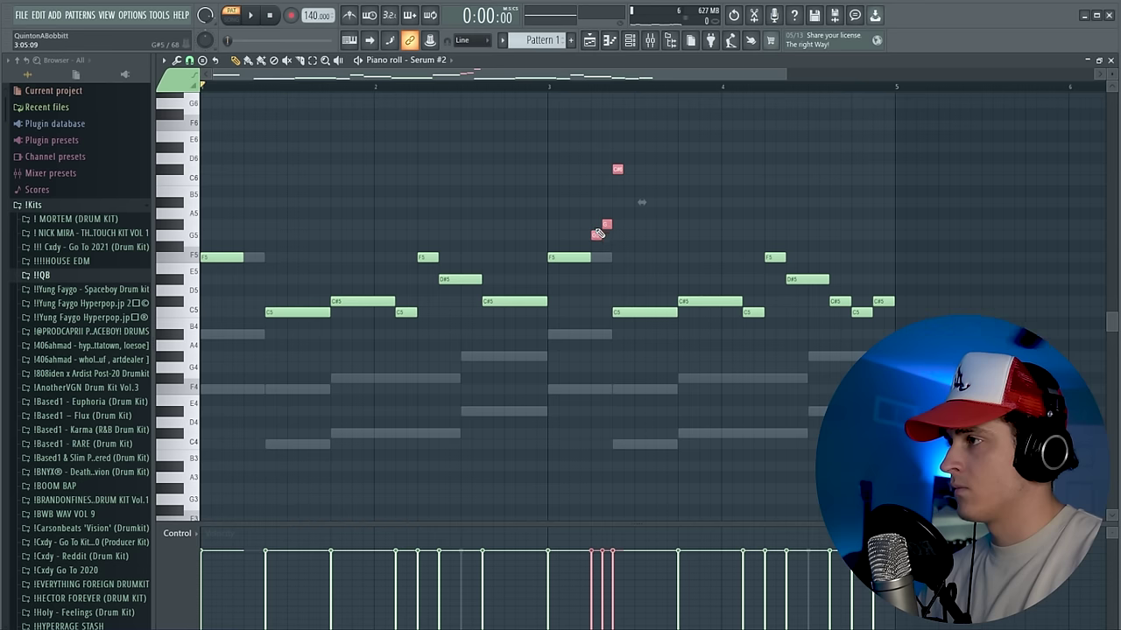
ctrl+click(442, 220)
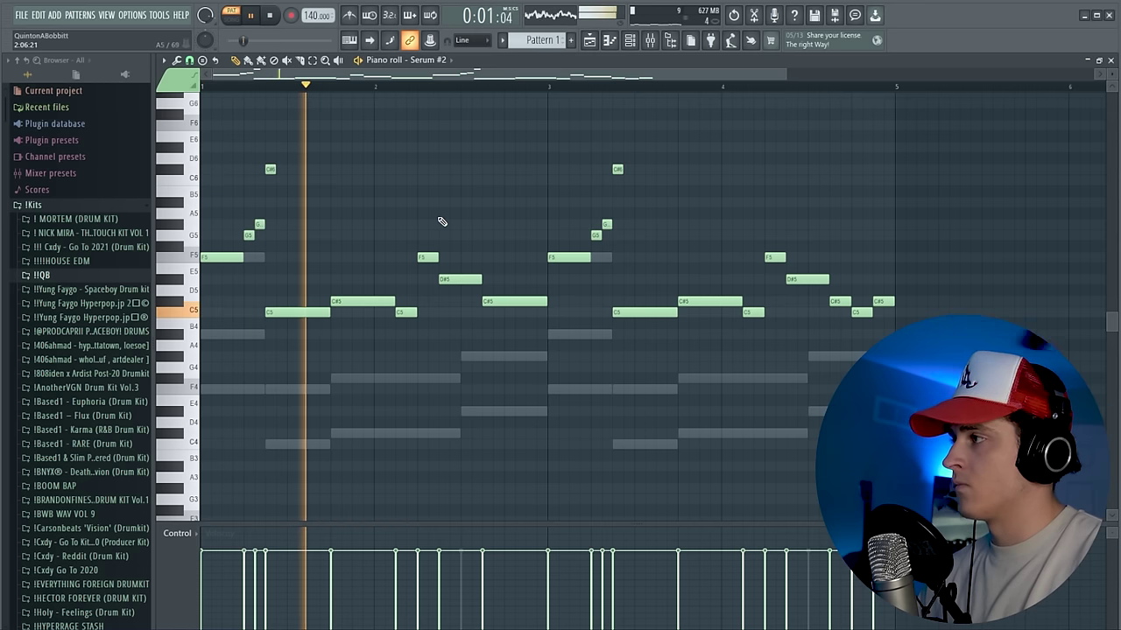
key(space)
key(space)
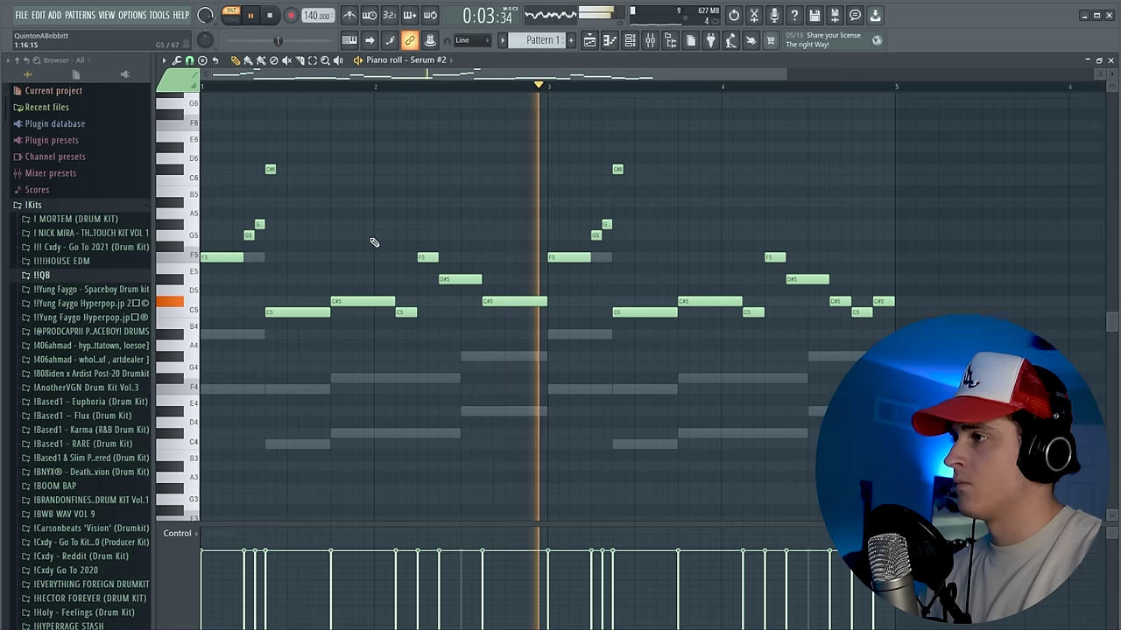
key(space)
- In bar 1, lower the two short notes after the F5 to D#5 and C#5, and delete the high note following them
click(248, 234)
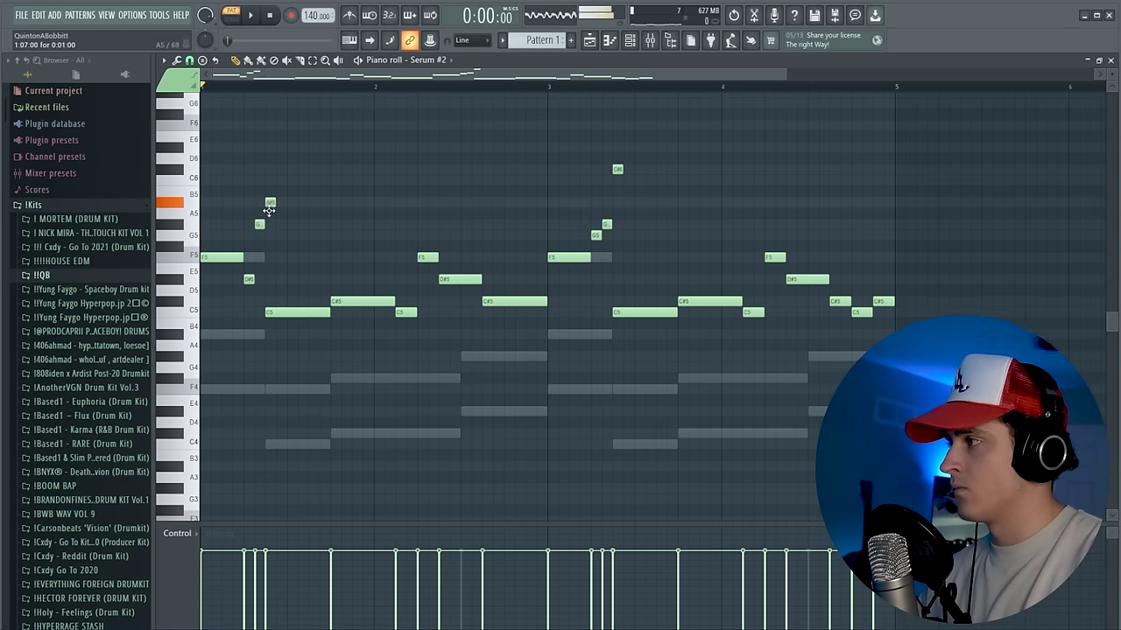
key(space)
click(259, 226)
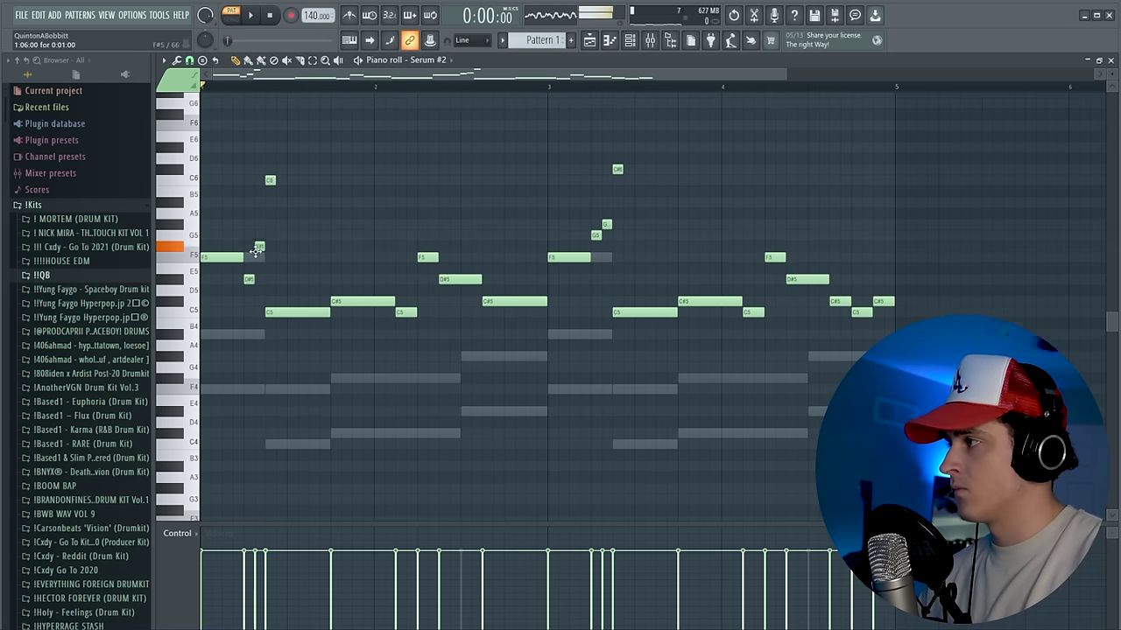
key(space)
key(space)
right_click(271, 181)
key(space)
- Lower bar 3's two short notes to D#5 and C#5 and delete its C#6 note
right_click(595, 234)
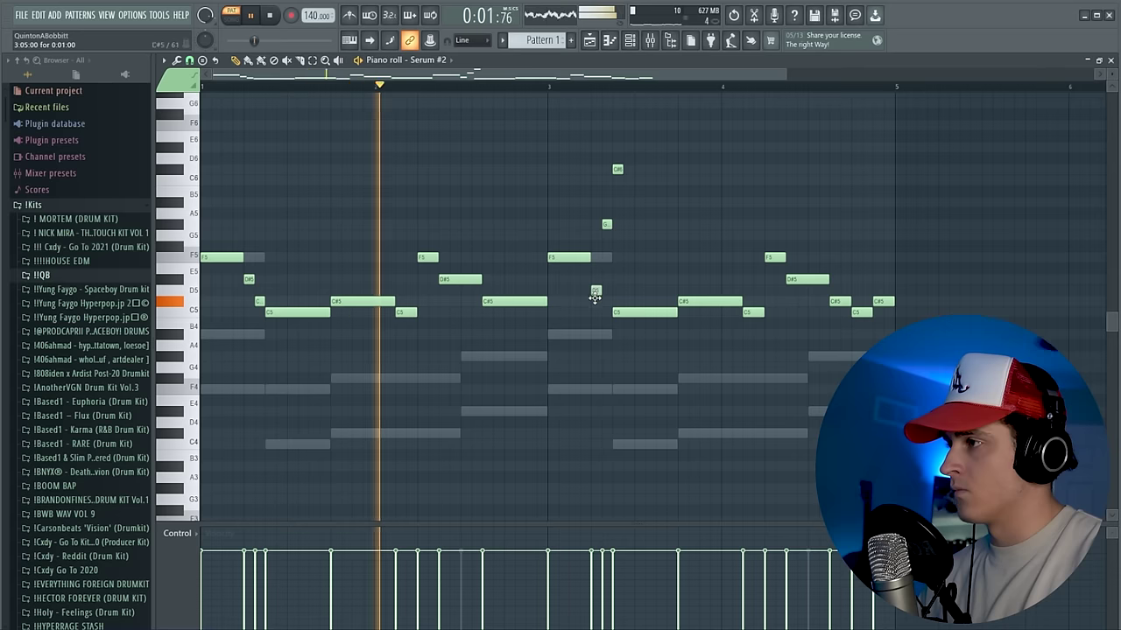
drag(608, 225, 609, 299)
right_click(618, 170)
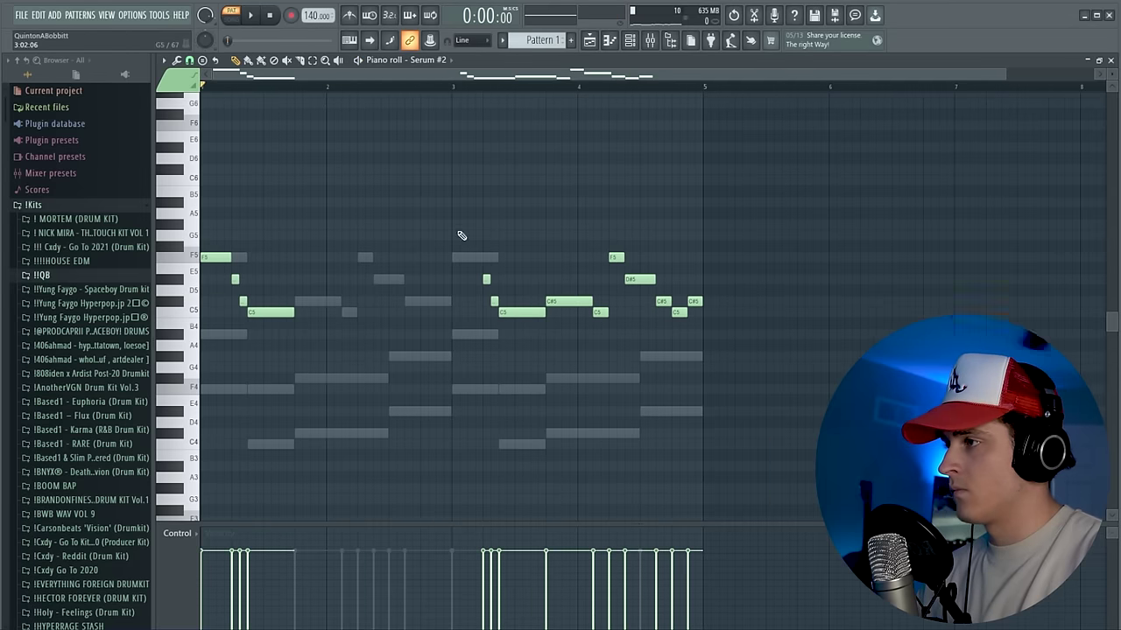
- Delete the leftover notes after the first four-note descending phrase, and repeat that phrase through the end of bar 2
drag(429, 196, 704, 331)
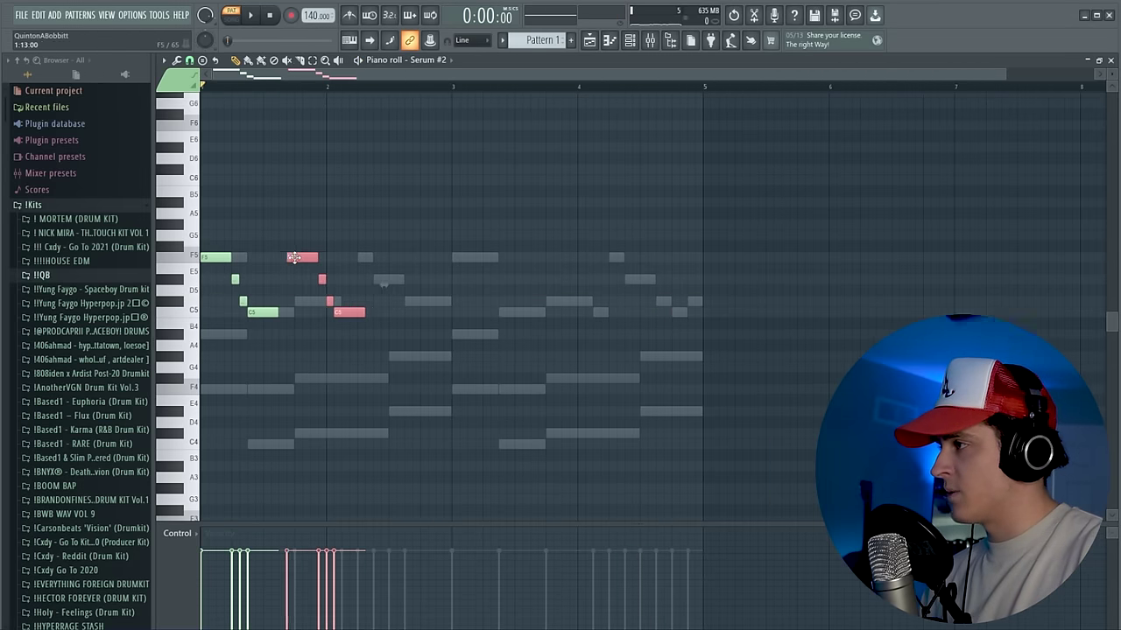
ctrl+click(457, 262)
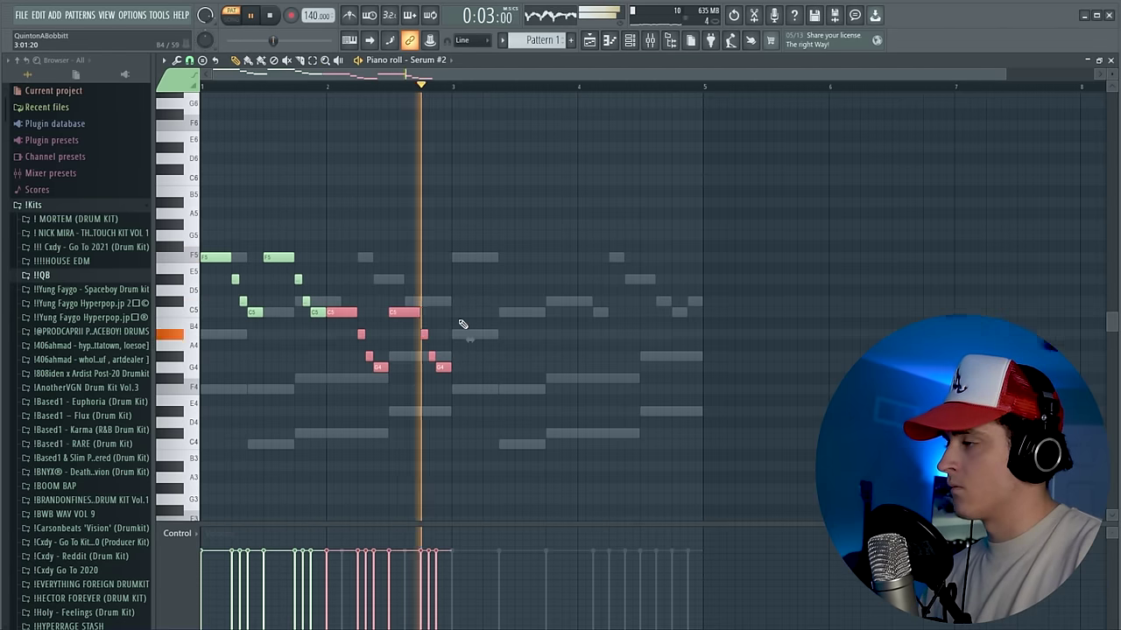
- Raise the two bar 2 phrases by three semitones so they start on D#5, and play back the pattern
key(Up)
key(Up)
key(Up)
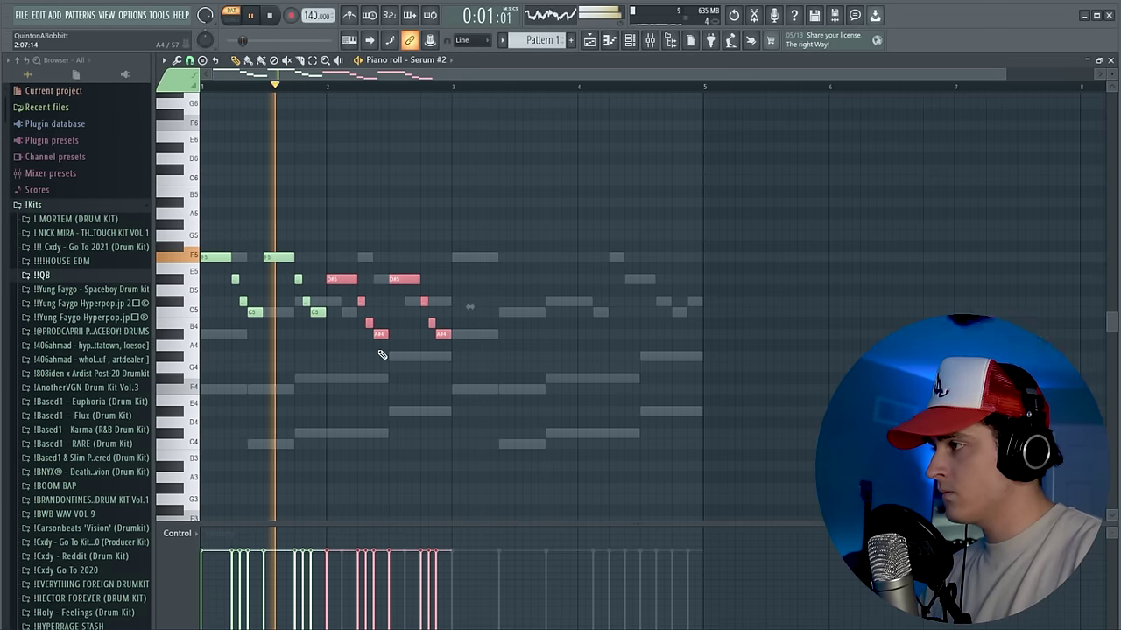
key(space)
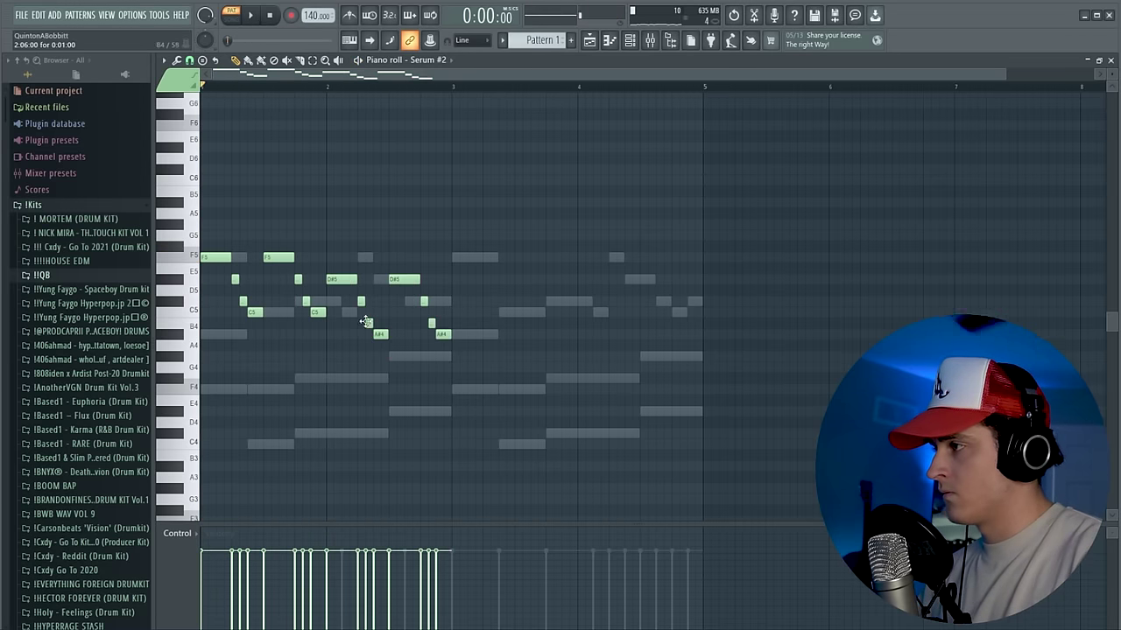
key(space)
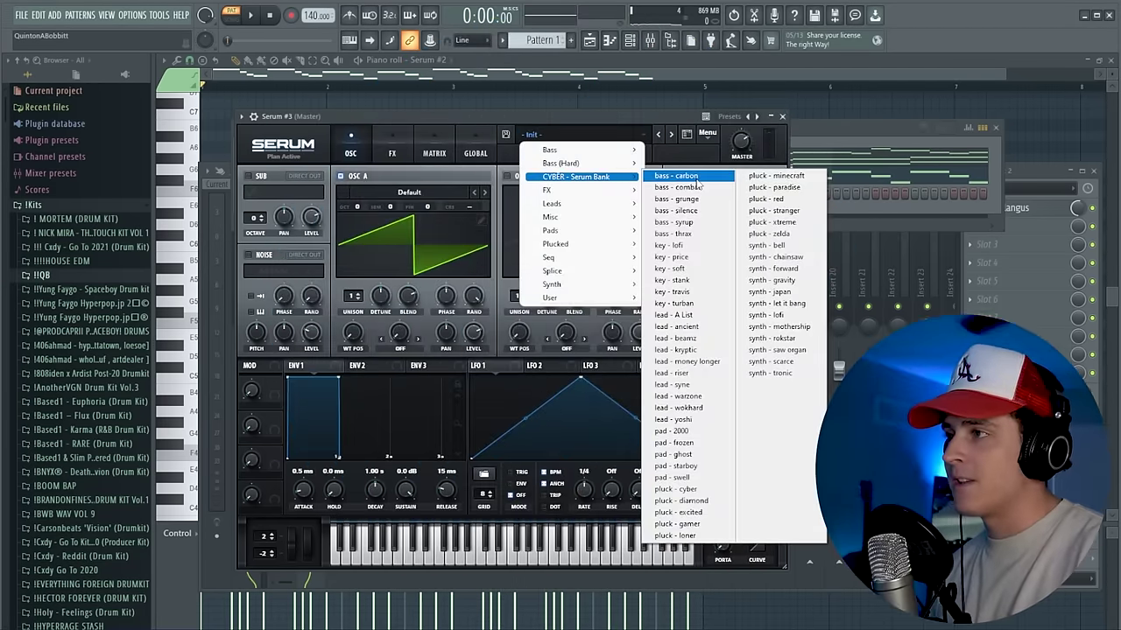
- Load the bass - combat preset from the CYBËR bank into Serum #3 and close the plugin window
click(698, 179)
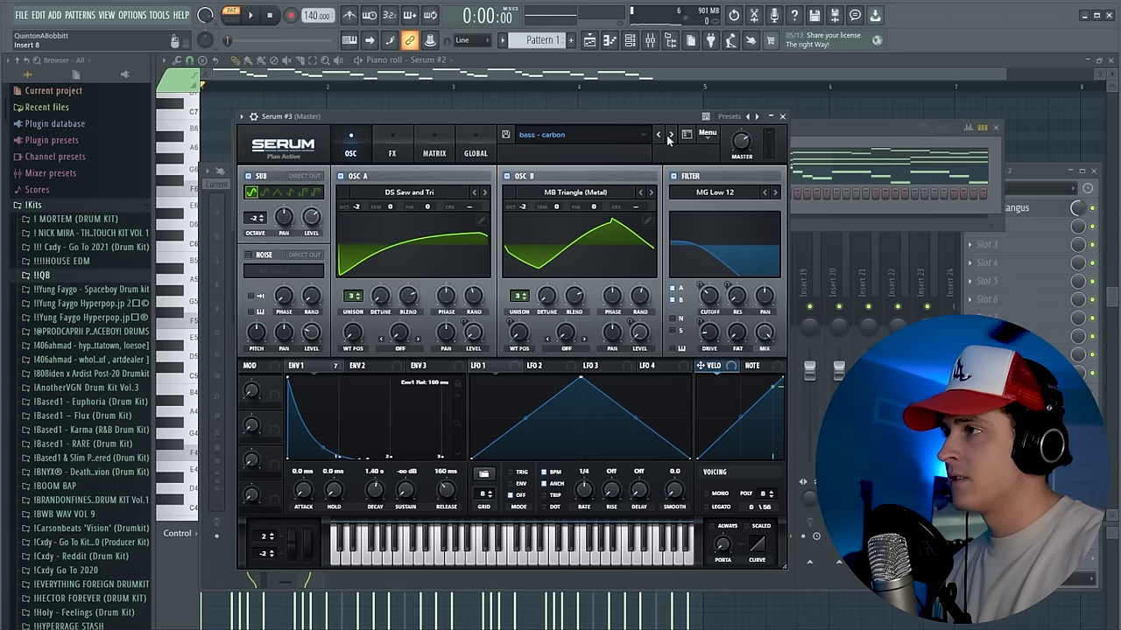
click(670, 136)
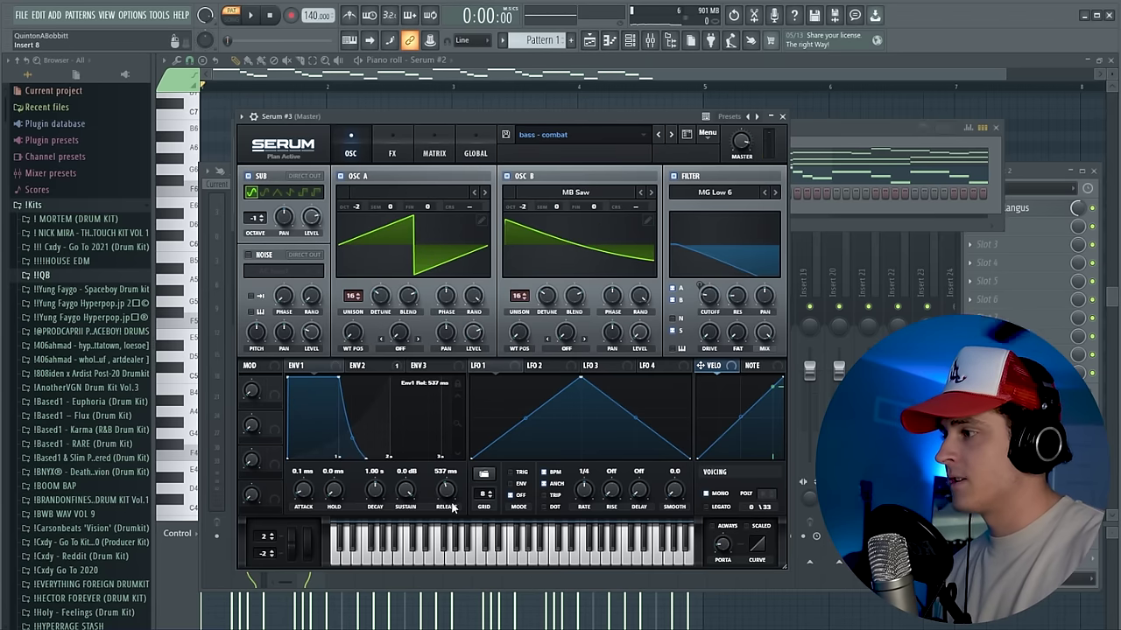
click(783, 117)
- During playback, raise the last three bass notes of bars 1 and 2 to F4, F#4 and G#4
key(space)
drag(252, 378, 255, 323)
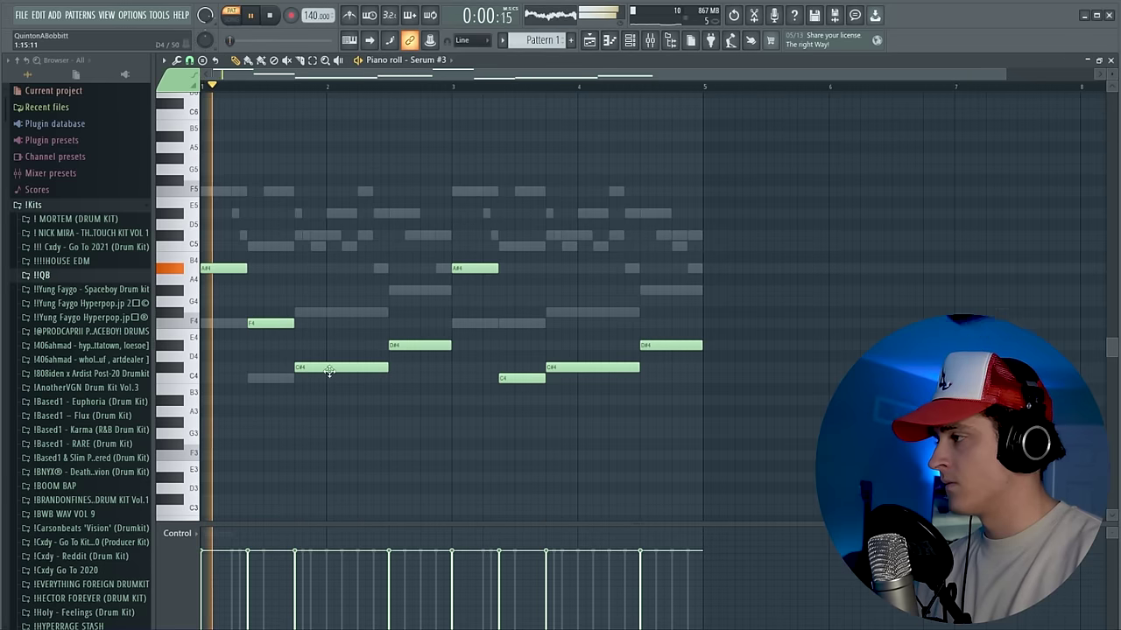
drag(329, 370, 330, 317)
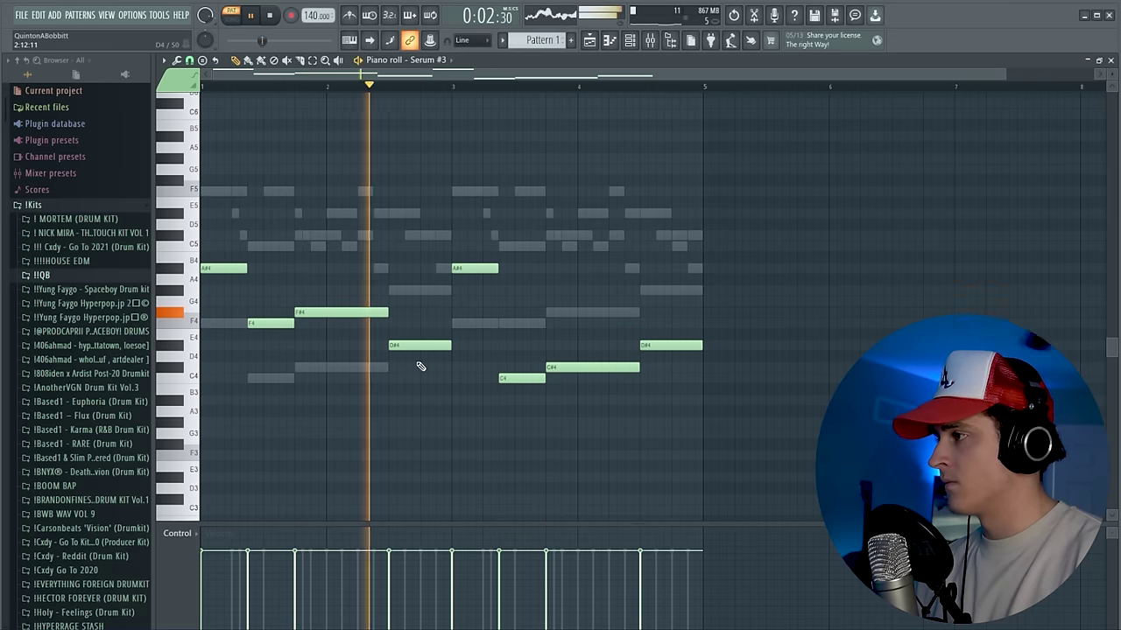
drag(420, 346, 419, 292)
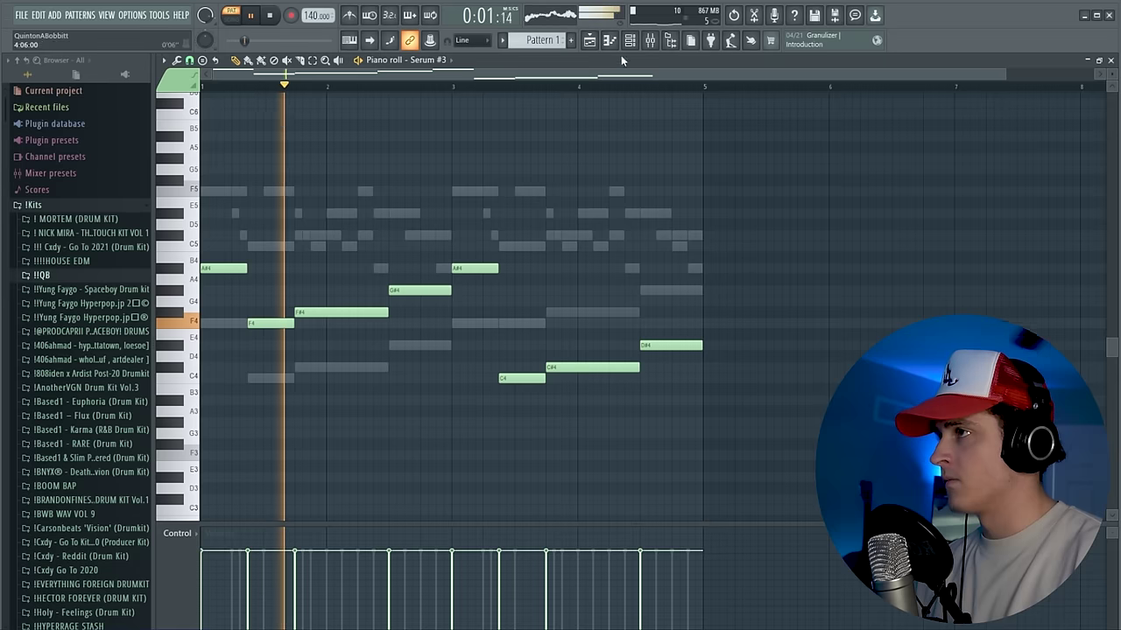
- Add a fourth Serum channel, load pluck - minecraft from the CYBËR bank, and advance to the next preset
click(630, 41)
right_click(435, 360)
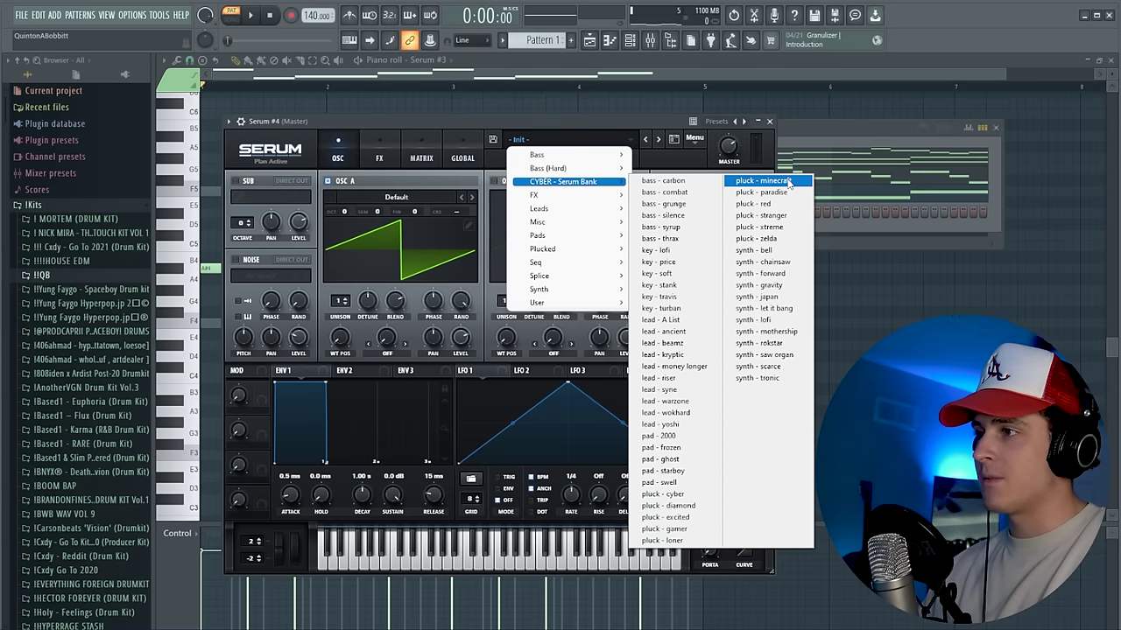
click(762, 180)
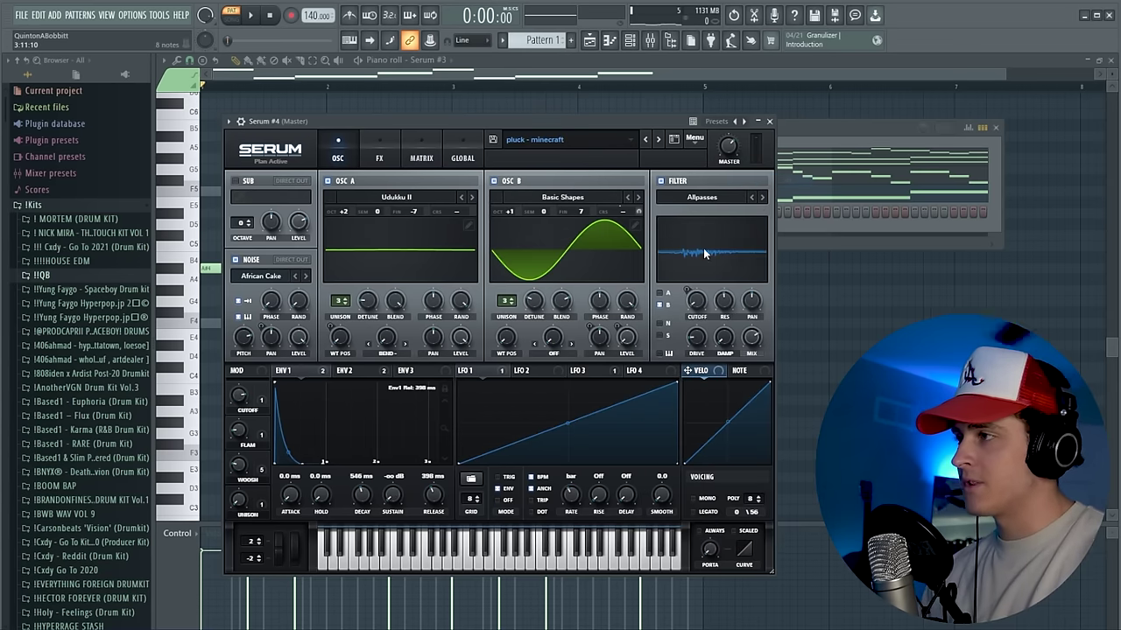
click(660, 140)
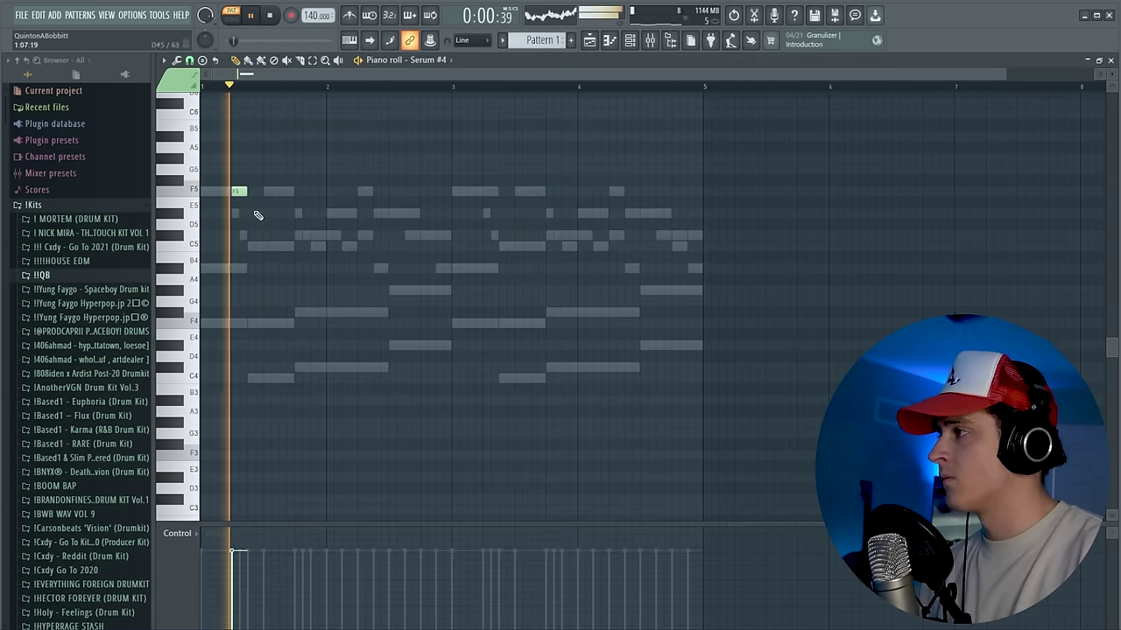
- Continue the Serum #4 phrase after its first F5 with short F5, G#5, F5, D#5 and C#5 notes across bars 1 and 2
click(302, 194)
click(302, 192)
click(317, 159)
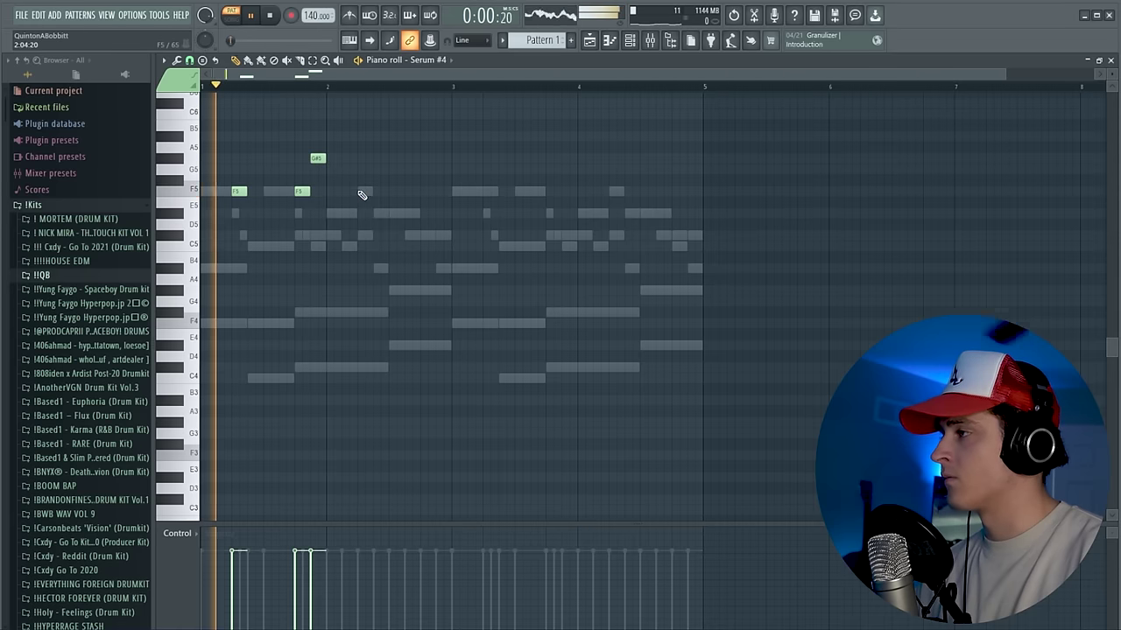
click(348, 191)
click(379, 214)
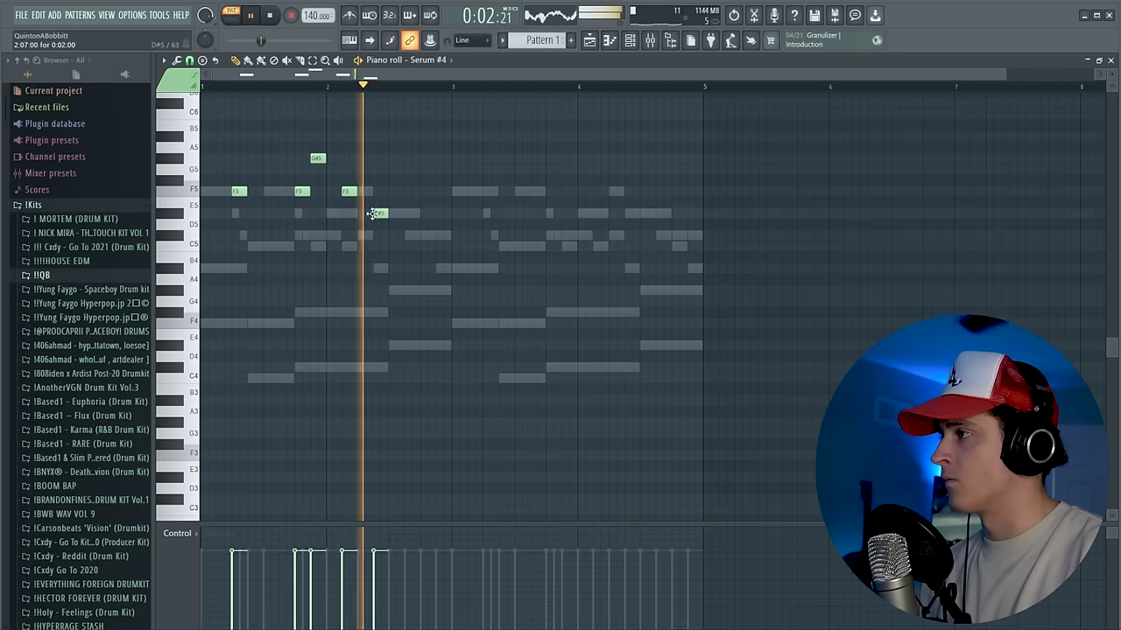
click(411, 236)
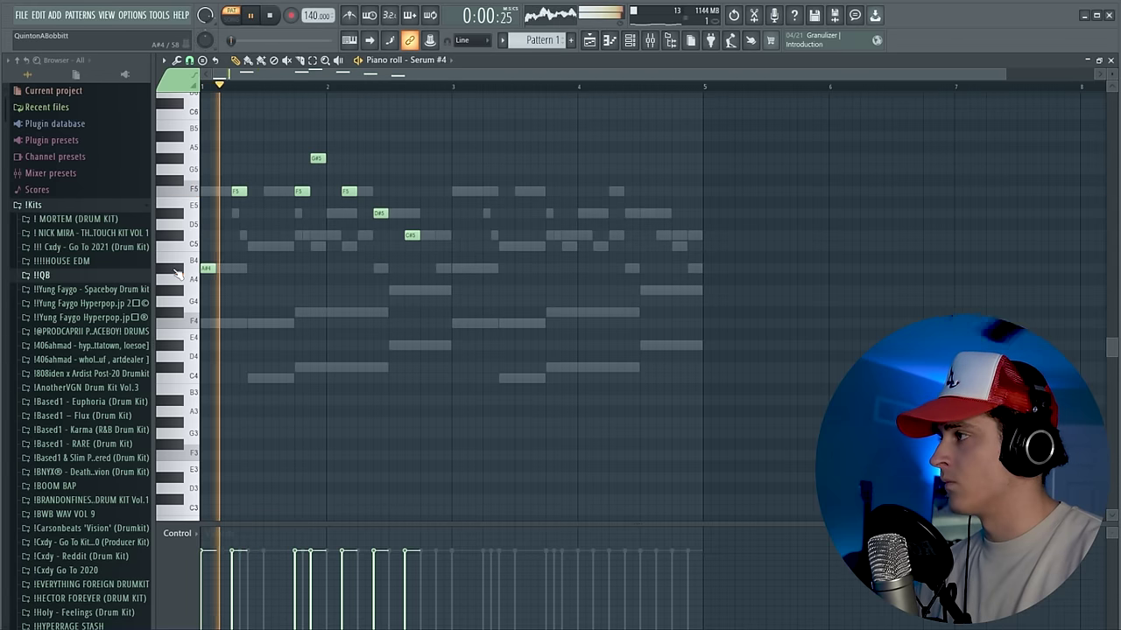
- Raise the phrase's opening A#4 note by one octave and duplicate the two-bar phrase into bars 3 and 4
key(space)
key(ctrl+Up)
key(space)
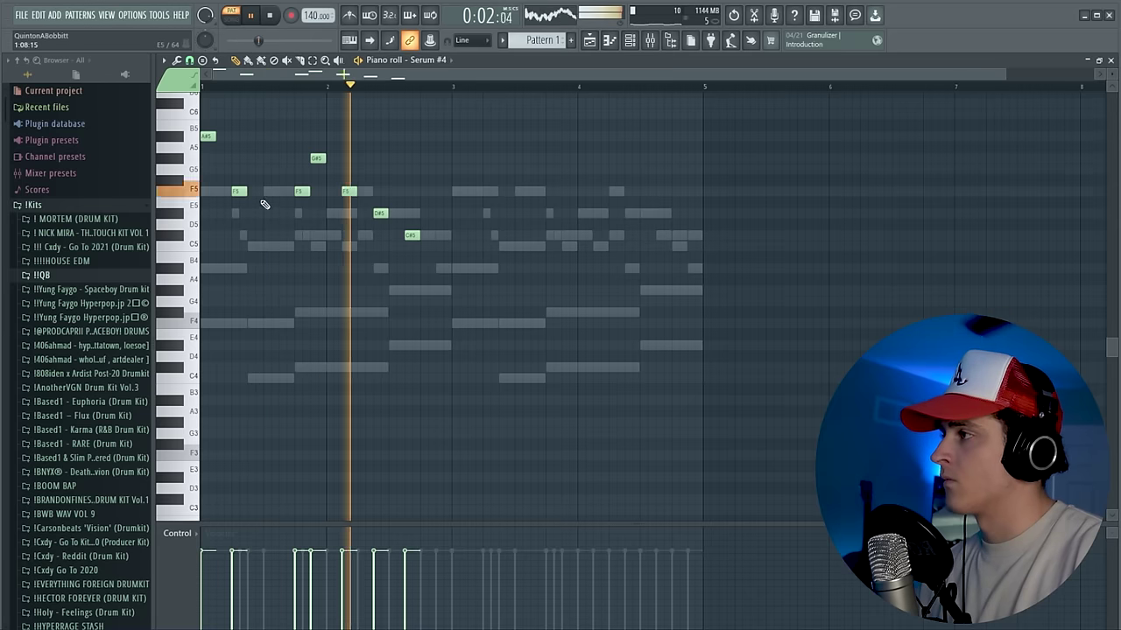
key(ctrl+b)
drag(426, 136, 459, 137)
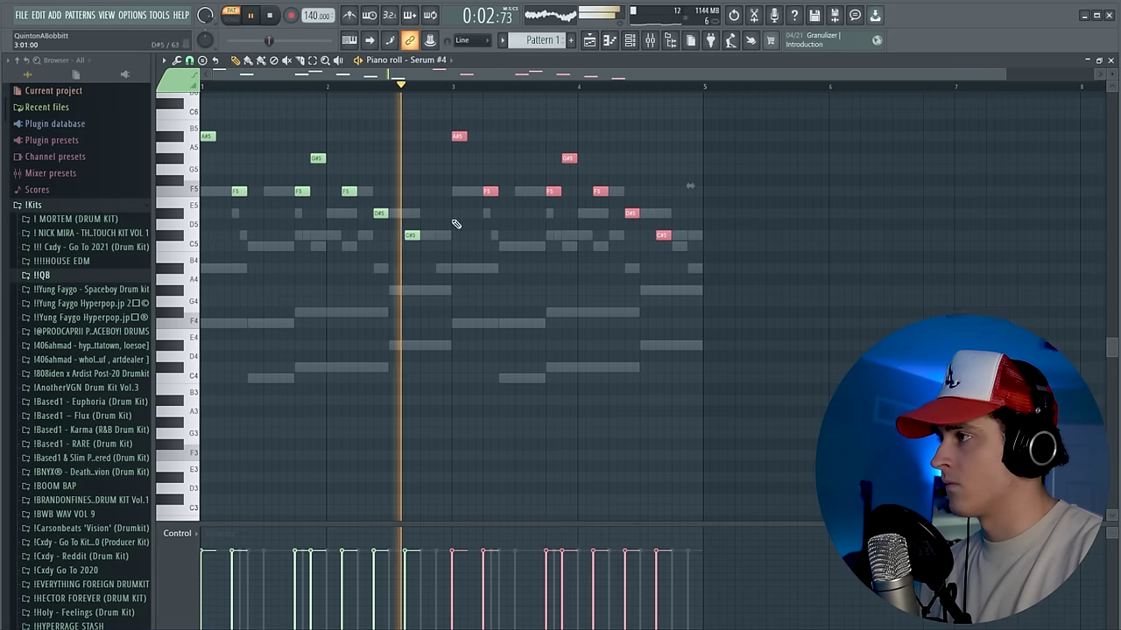
- Add short C5 and A#4 notes at the end of bar 2, and C5 and C#5 notes at the end of bar 4
key(space)
click(438, 263)
key(space)
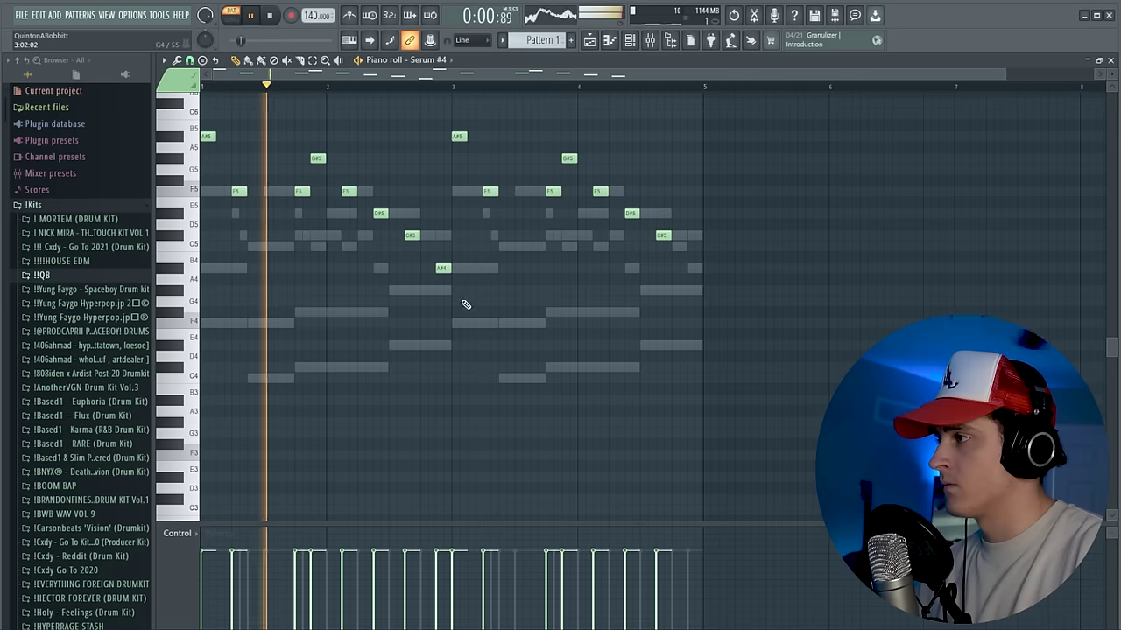
click(426, 248)
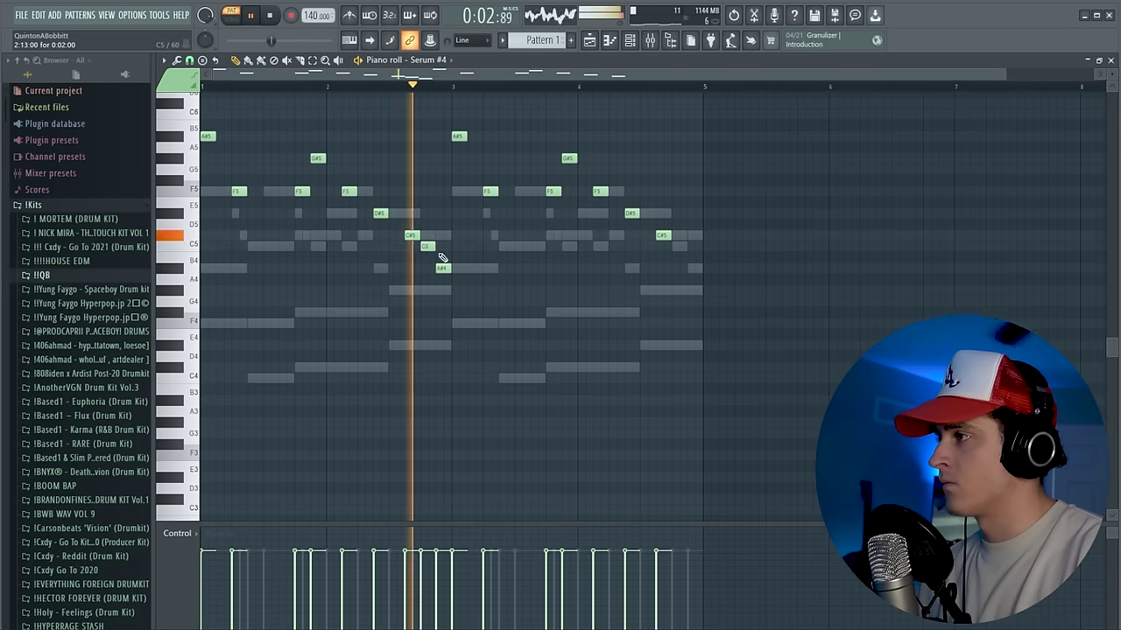
click(675, 246)
click(691, 235)
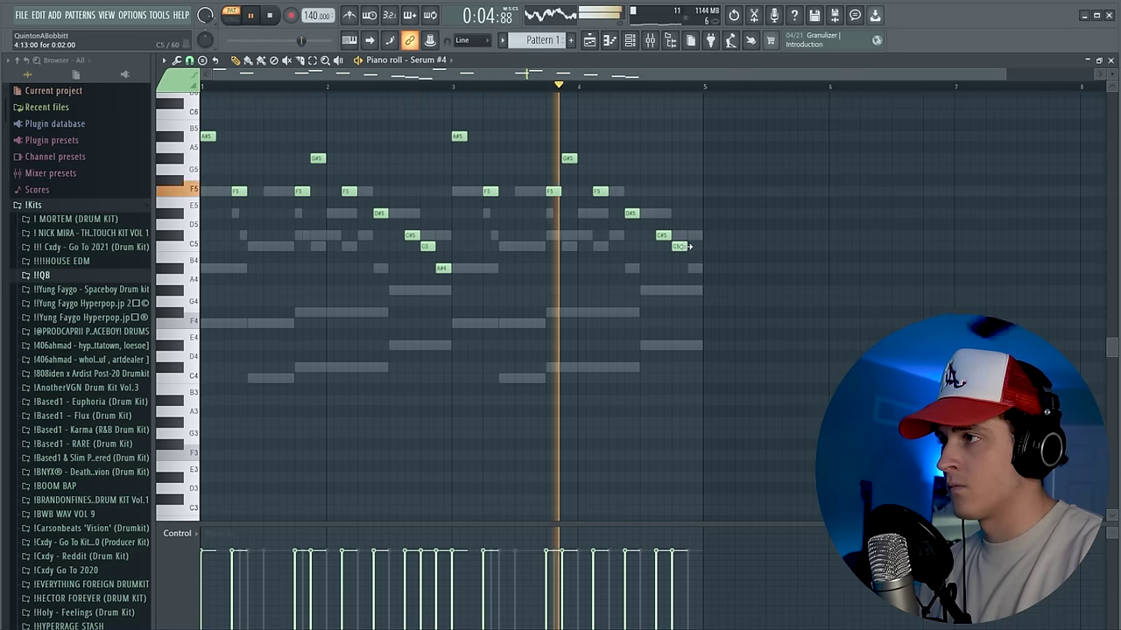
- Route the Serum #4 channel to mixer insert 3 and load ValhallaVintageVerb in its first effect slot
key(space)
key(F6)
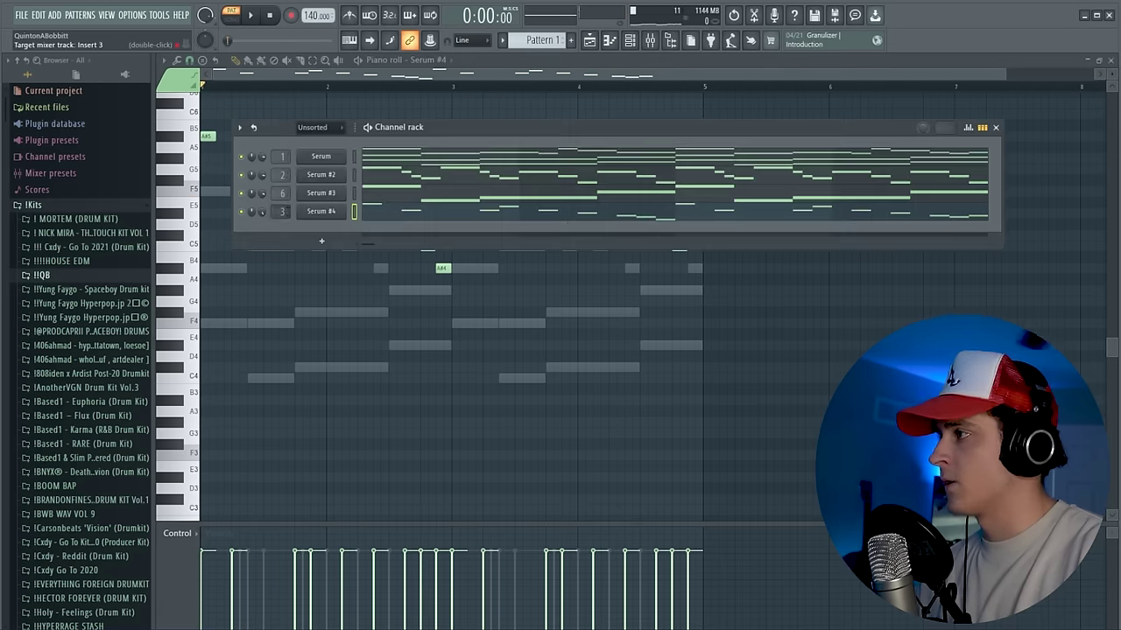
key(alt+Up)
key(F9)
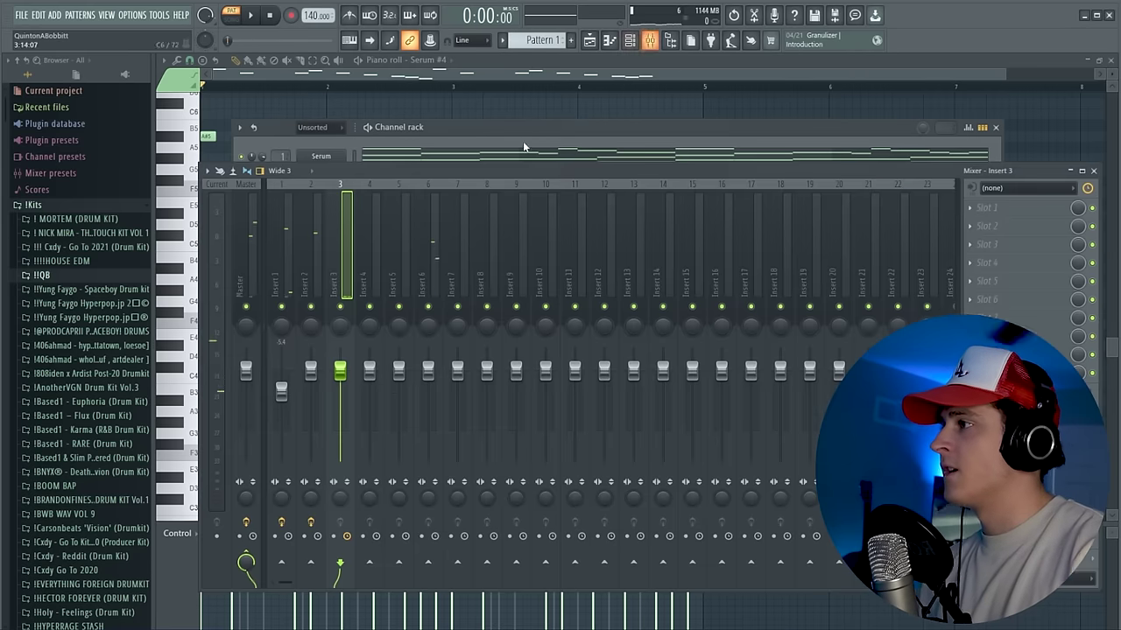
right_click(340, 306)
click(998, 208)
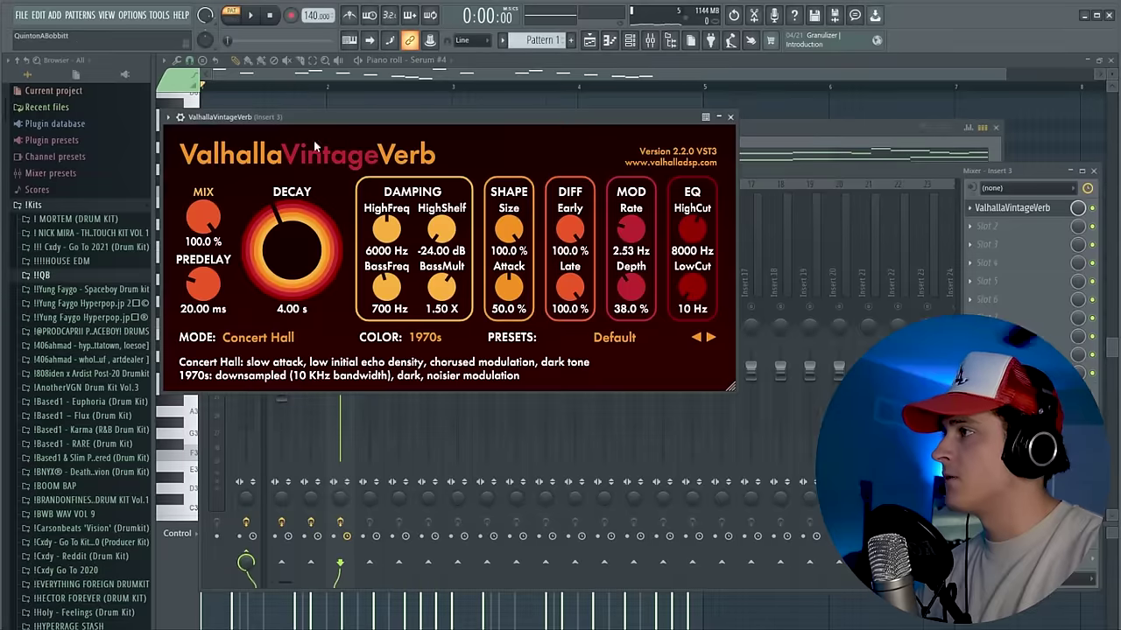
drag(342, 122, 453, 129)
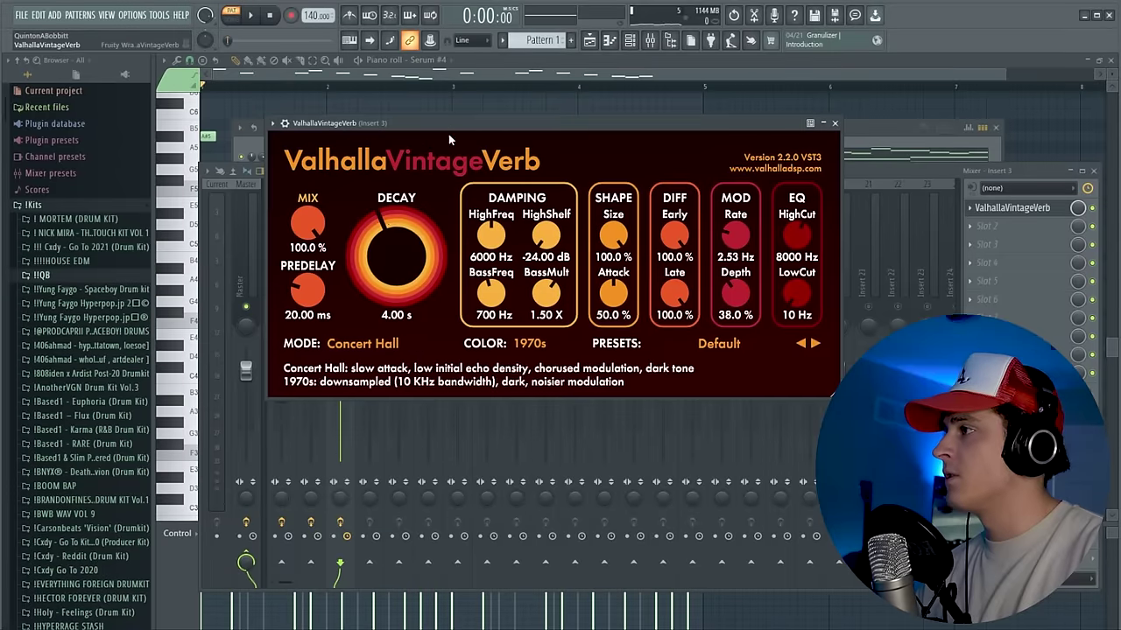
- While the melody plays, set the reverb's mix to 51.6 %, decay to 3.20 s and LowCut to 280 Hz
key(space)
mouse_move(303, 224)
mouse_down()
mouse_move(296, 294)
mouse_move(311, 222)
mouse_up()
drag(791, 295, 792, 247)
click(834, 123)
click(998, 209)
key(space)
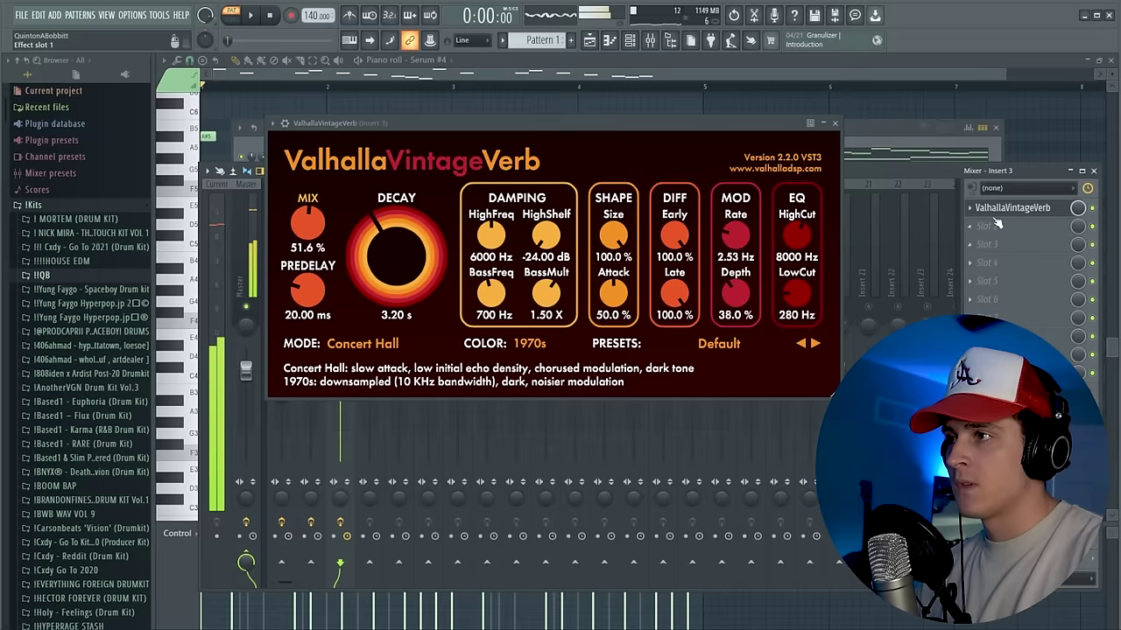
- Load Fruity Delay 2 in insert 3's second effect slot, choose a preset delay time and set its input volume to 51 %
click(835, 123)
click(1007, 226)
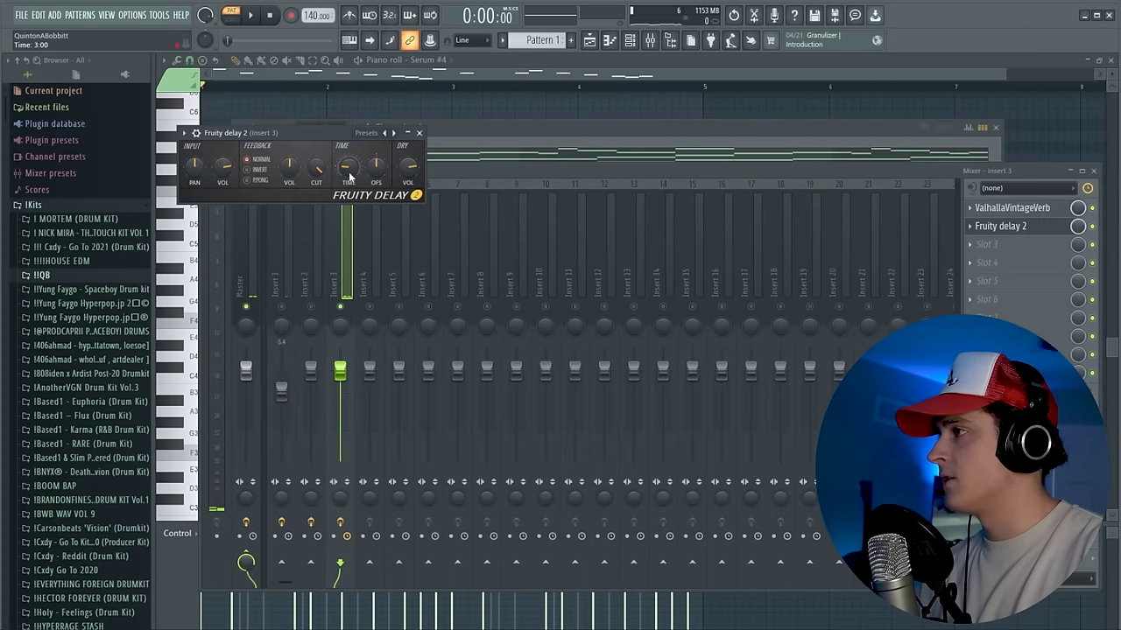
right_click(350, 173)
mouse_move(392, 191)
click(490, 231)
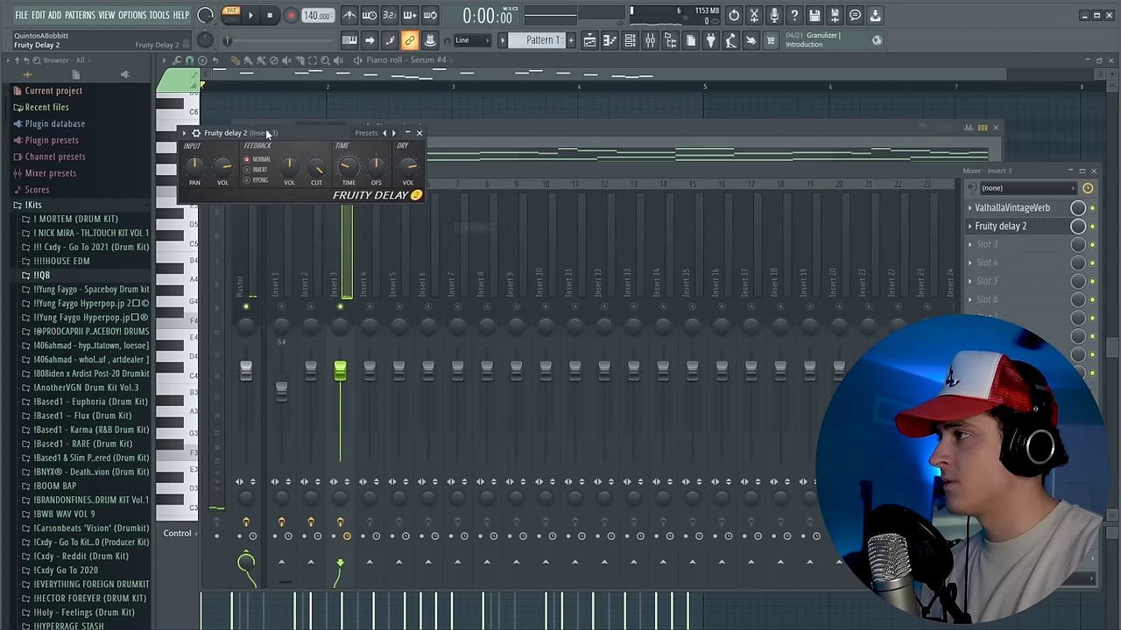
drag(265, 132, 454, 162)
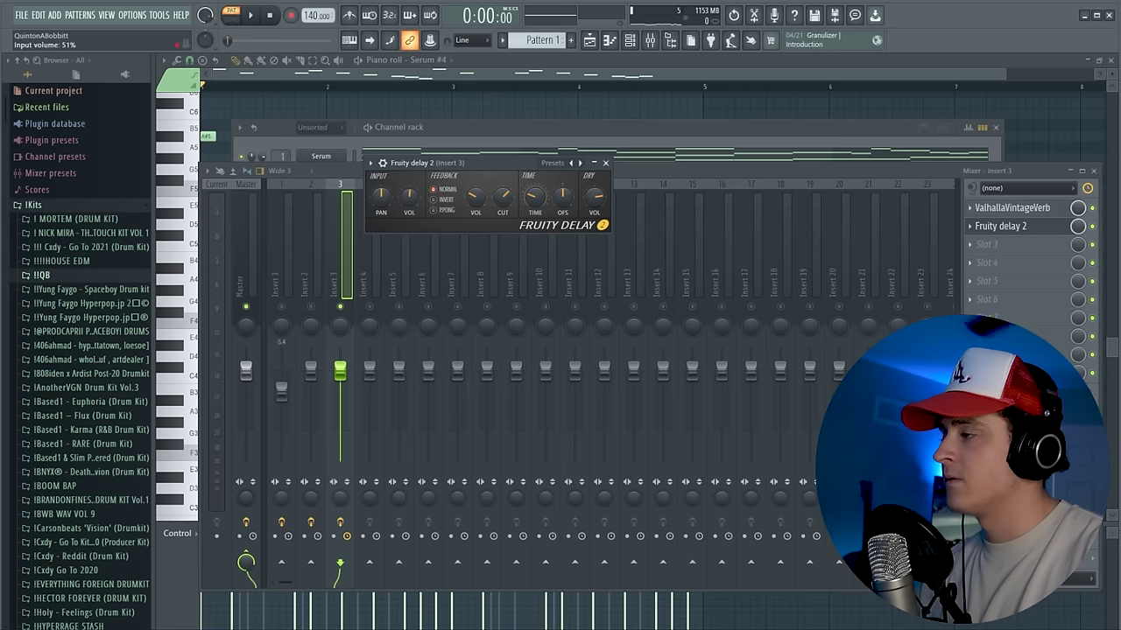
key(space)
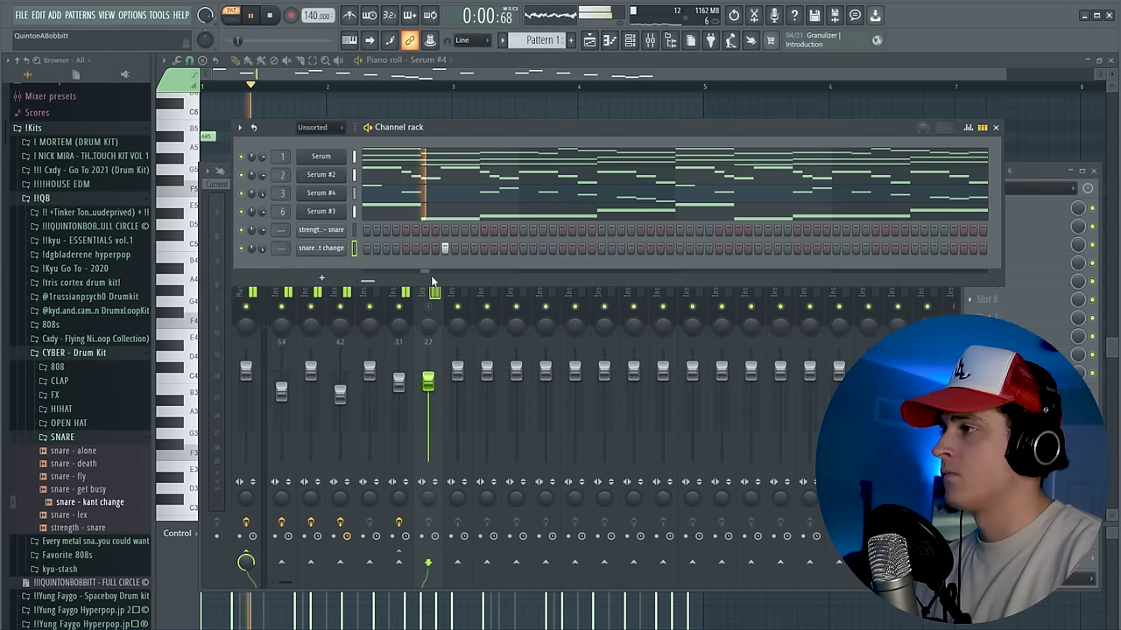
- Add a strength snare hit on step 25 and lower the kant change snare's velocities on steps 29 and 30, the latter to 55 %
click(600, 230)
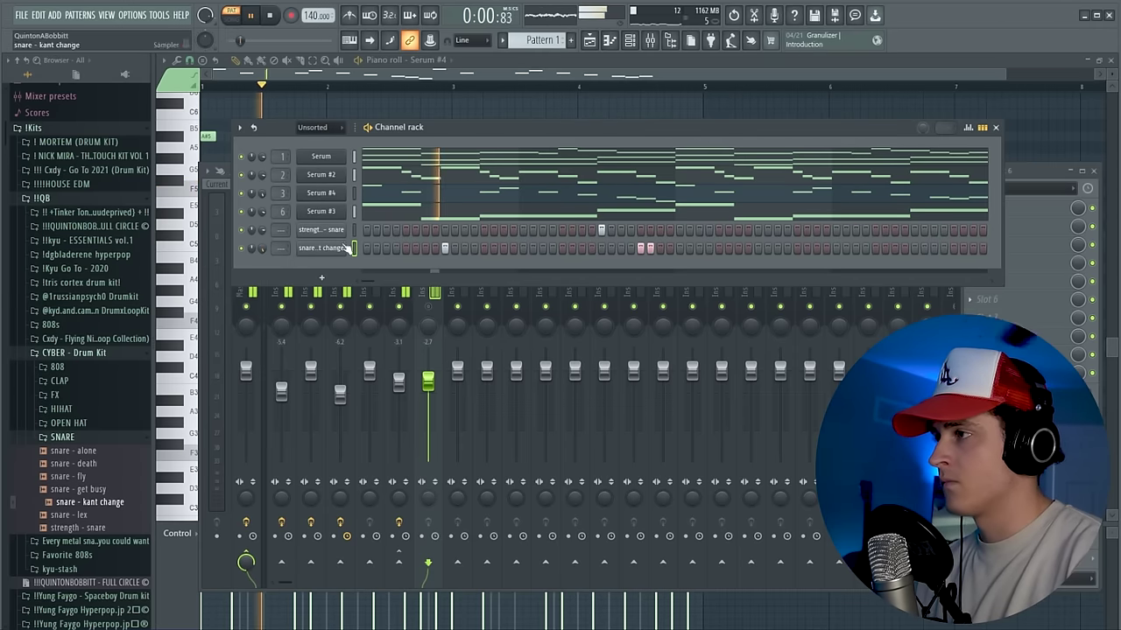
click(968, 128)
drag(640, 304, 656, 319)
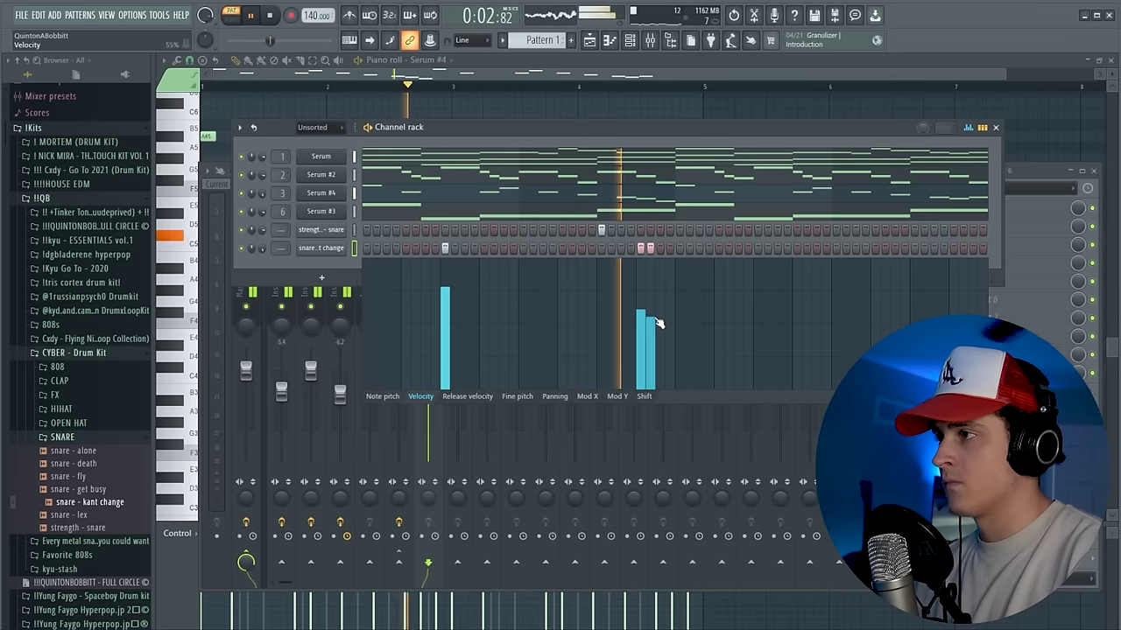
- Add kant change snare hits on steps 35 and 41 and strength snare hits on steps 57 and 61
click(699, 248)
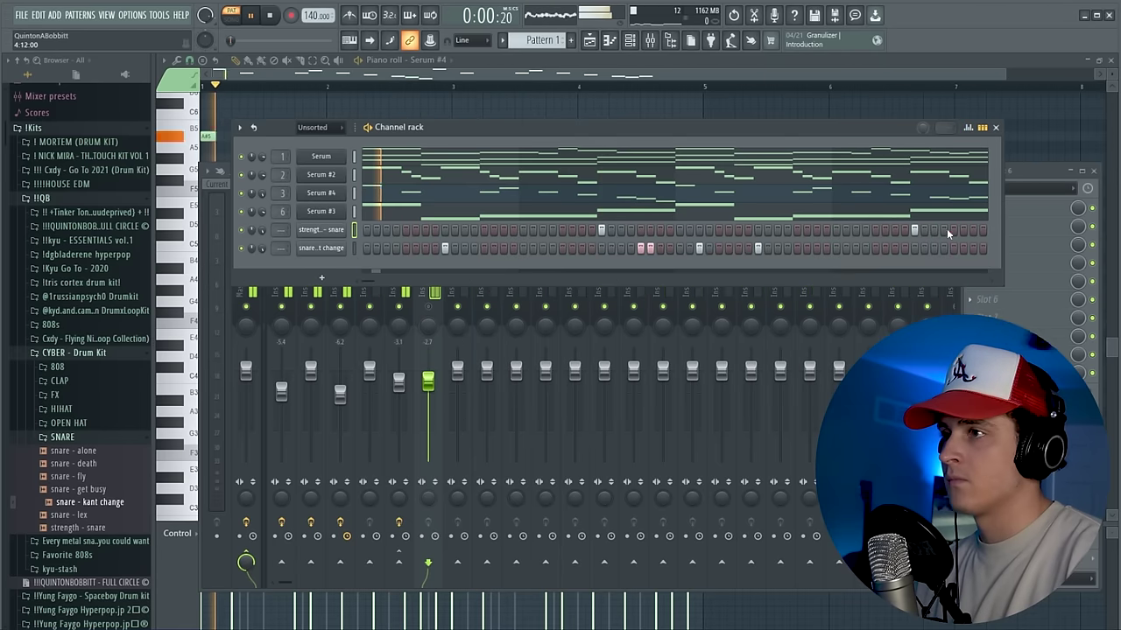
click(968, 128)
click(969, 127)
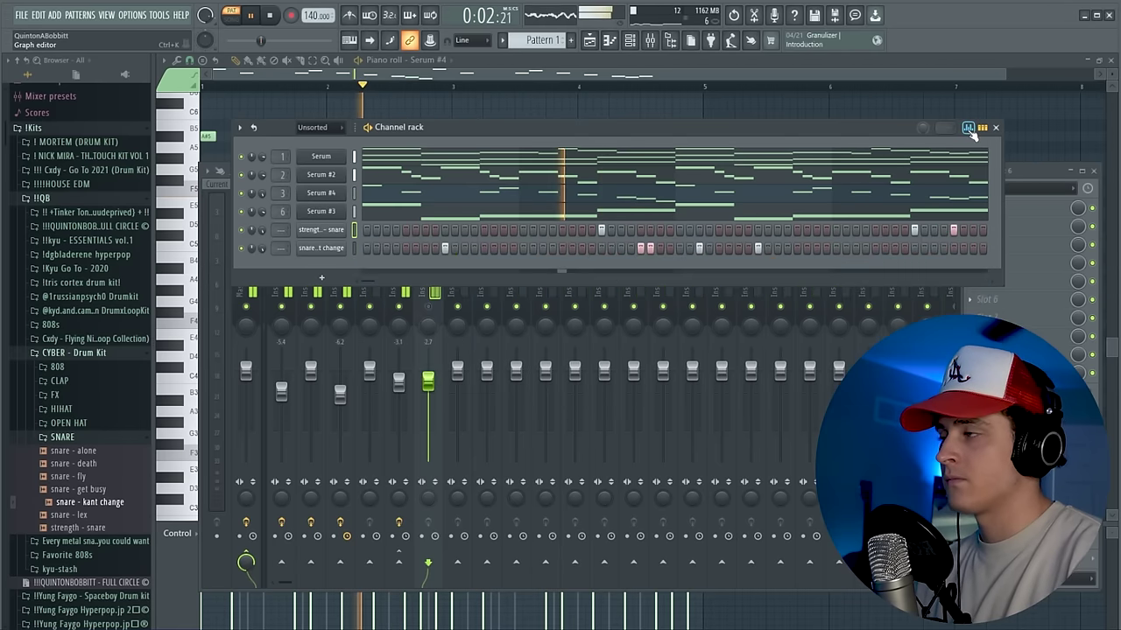
- Load the hh - twizzy hi-hat as a new channel and sequence three-hit groups starting on steps 1, 5, 13 and 21
click(79, 410)
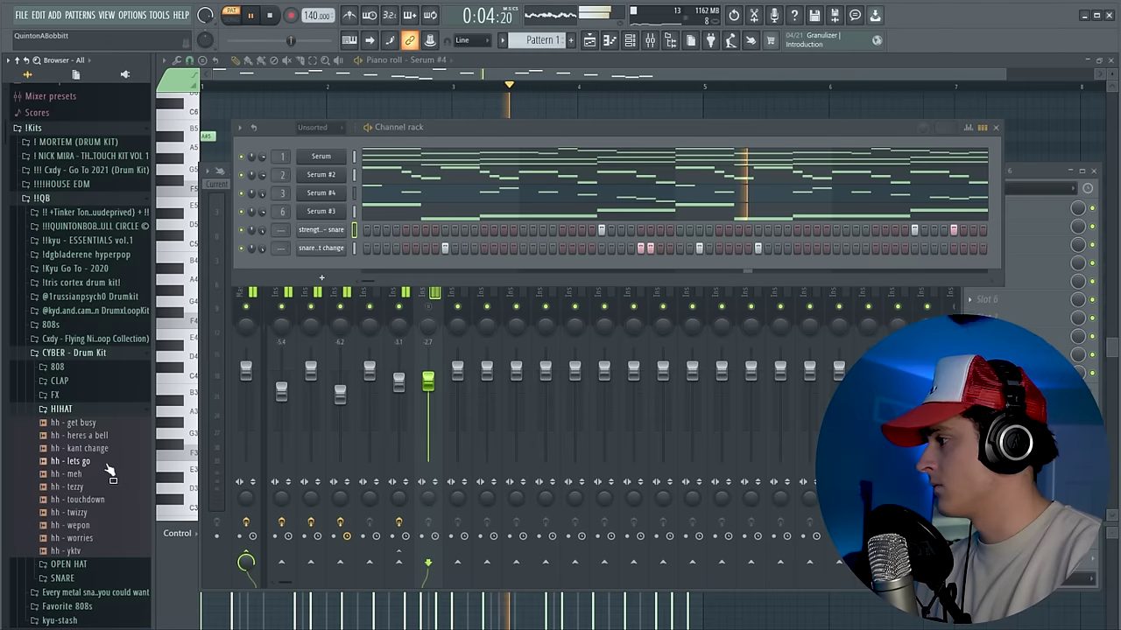
drag(307, 281, 317, 271)
right_click(324, 264)
click(326, 265)
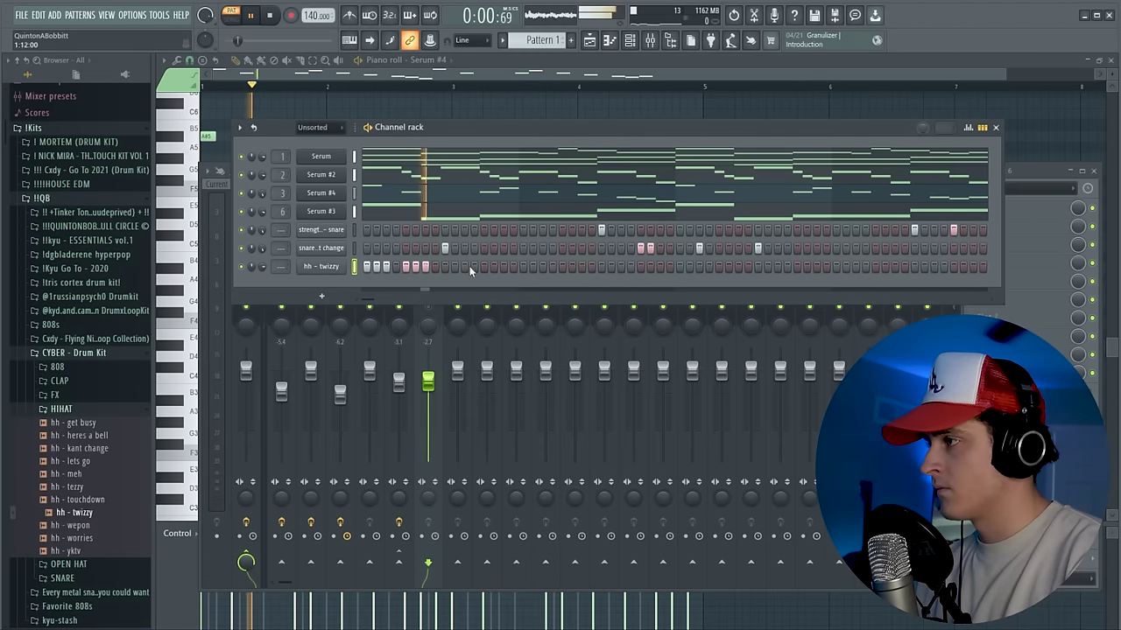
drag(484, 266, 574, 266)
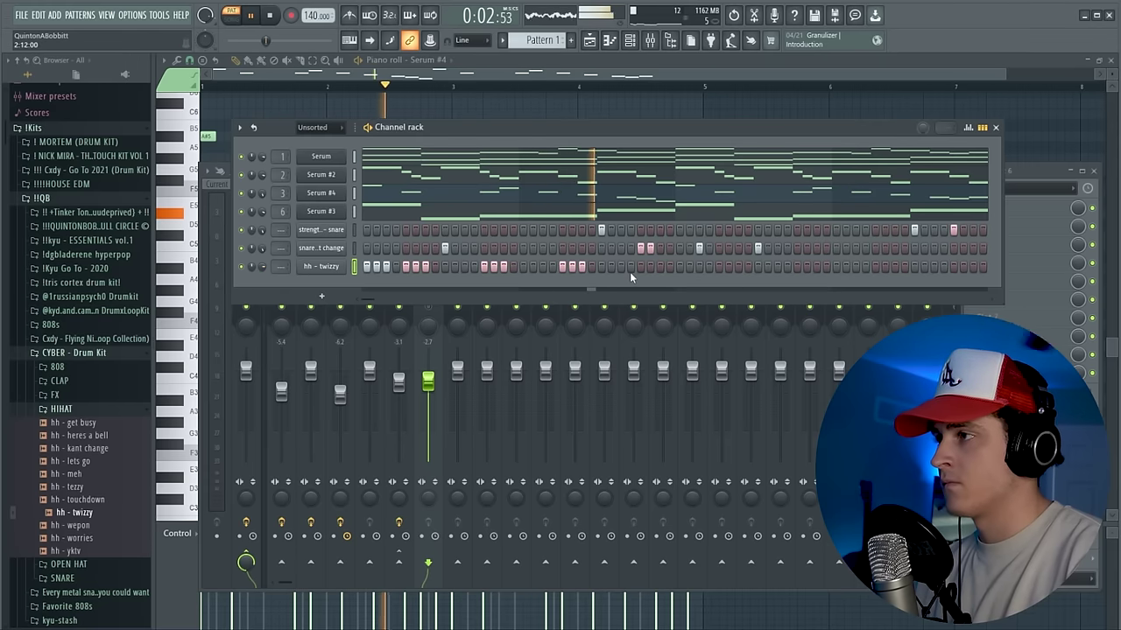
- Duplicate the two-bar hh - twizzy pattern into bars 3 and 4 in its piano roll
right_click(327, 268)
click(354, 277)
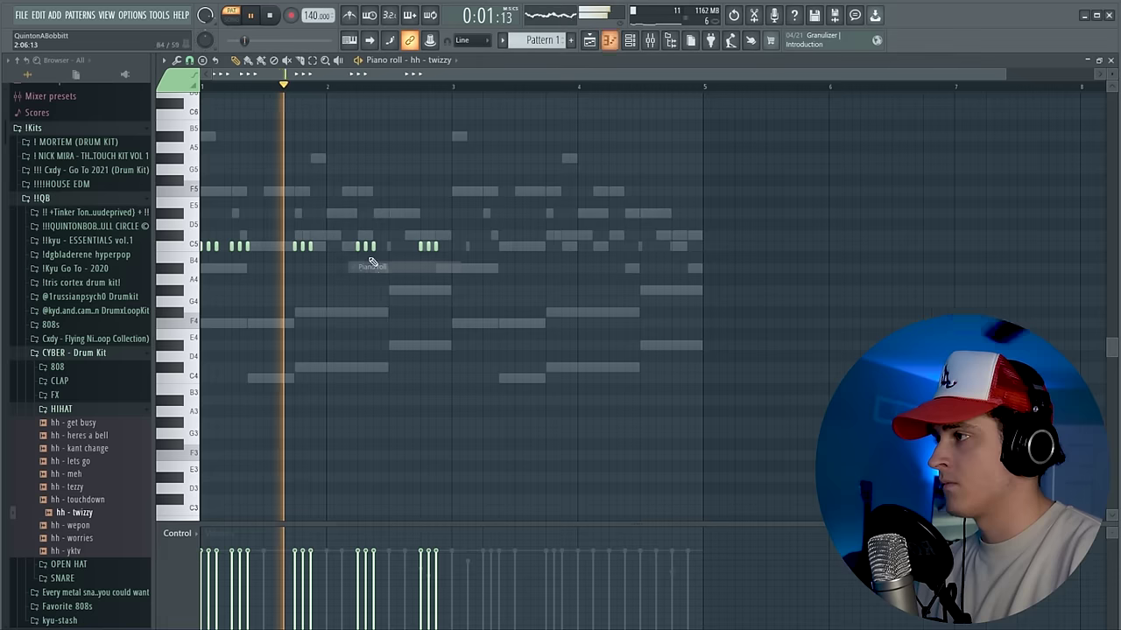
drag(448, 91, 203, 90)
key(ctrl+b)
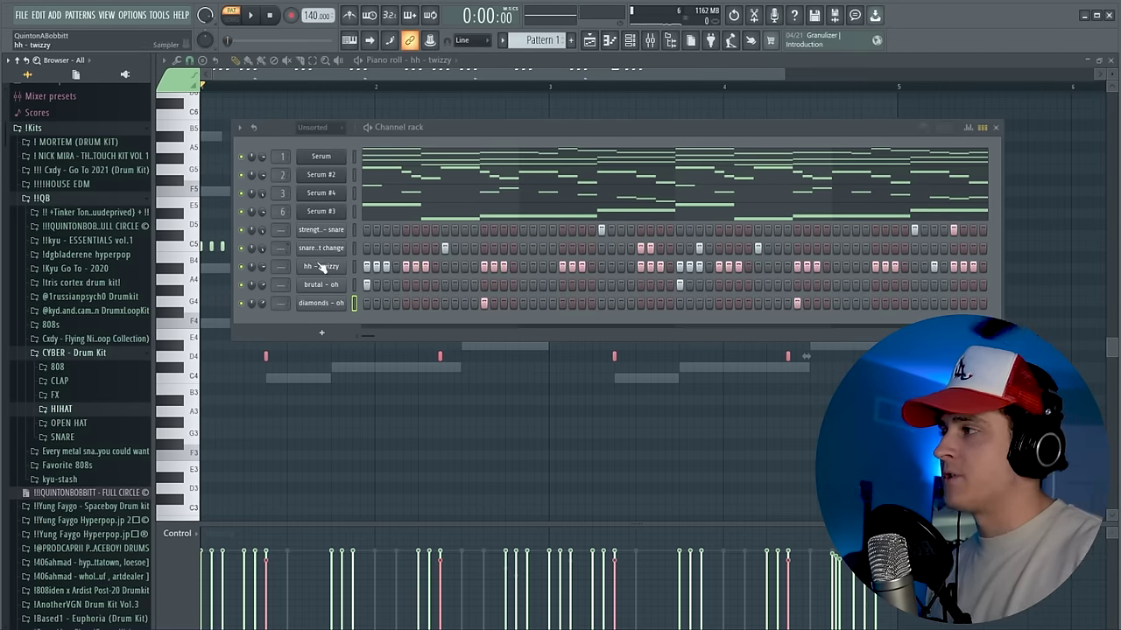
- Clone the hh - twizzy channel and fill the clone's four bars with a three-hit group on every beat
right_click(320, 266)
click(416, 386)
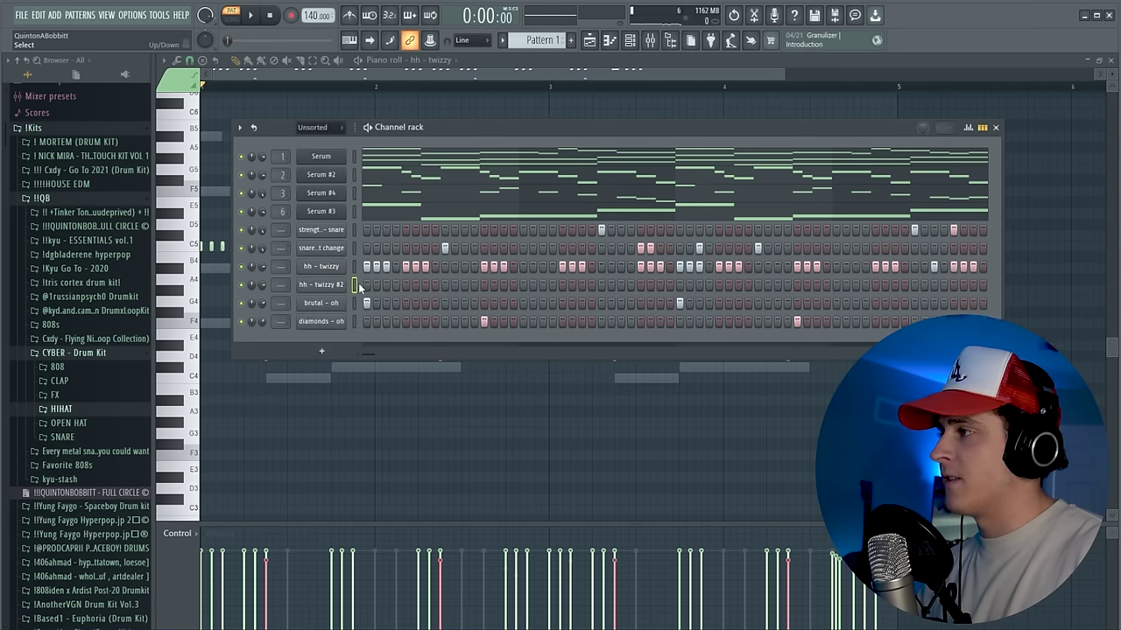
right_click(323, 284)
click(366, 289)
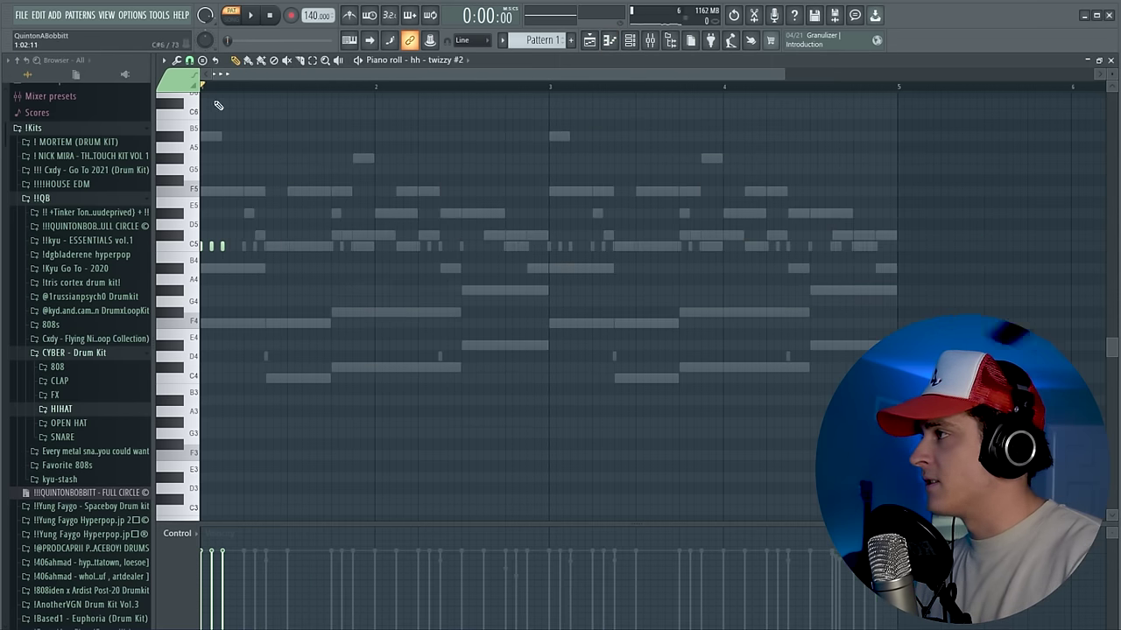
key(space)
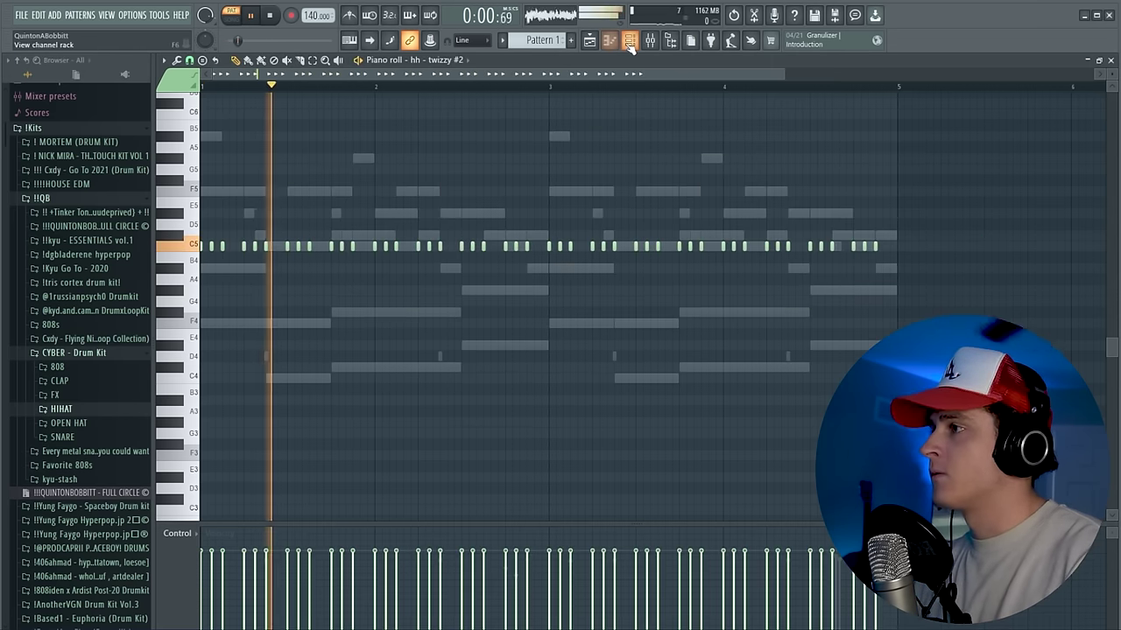
key(F6)
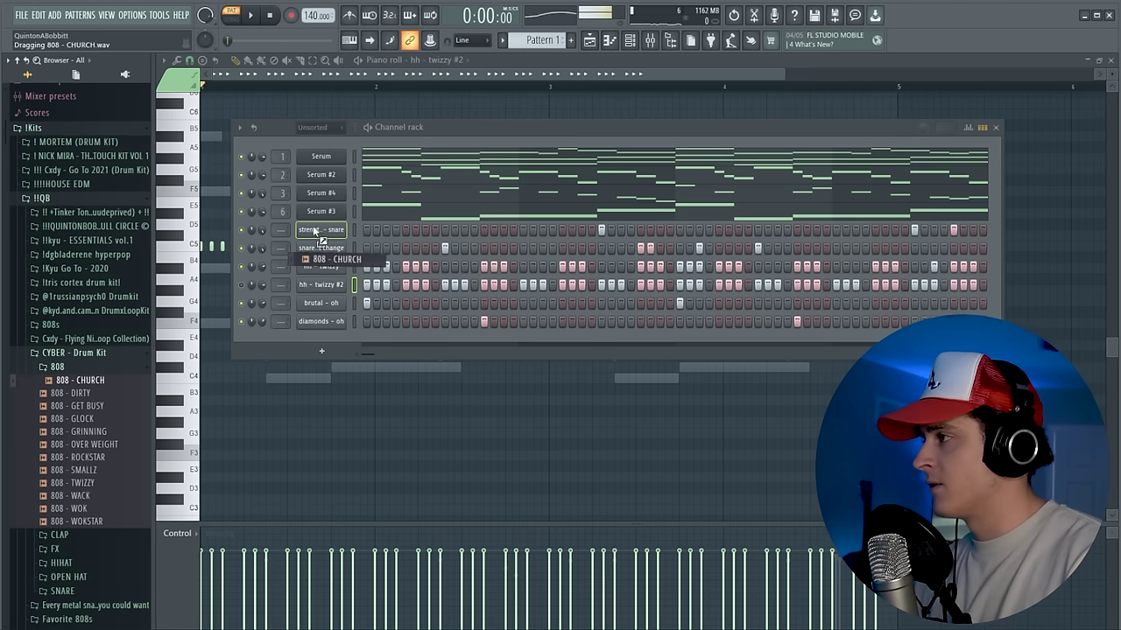
- Insert the 808 - CHURCH sample below Serum #3 and enable its volume envelope with a hold time of 31 %
drag(315, 230, 316, 228)
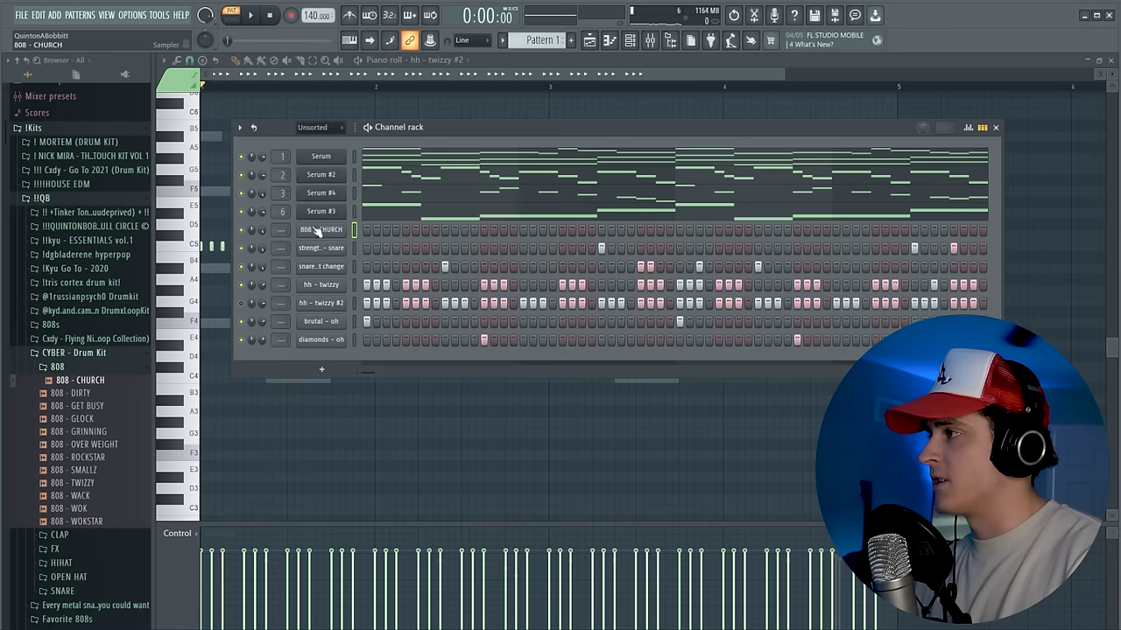
click(317, 228)
click(205, 140)
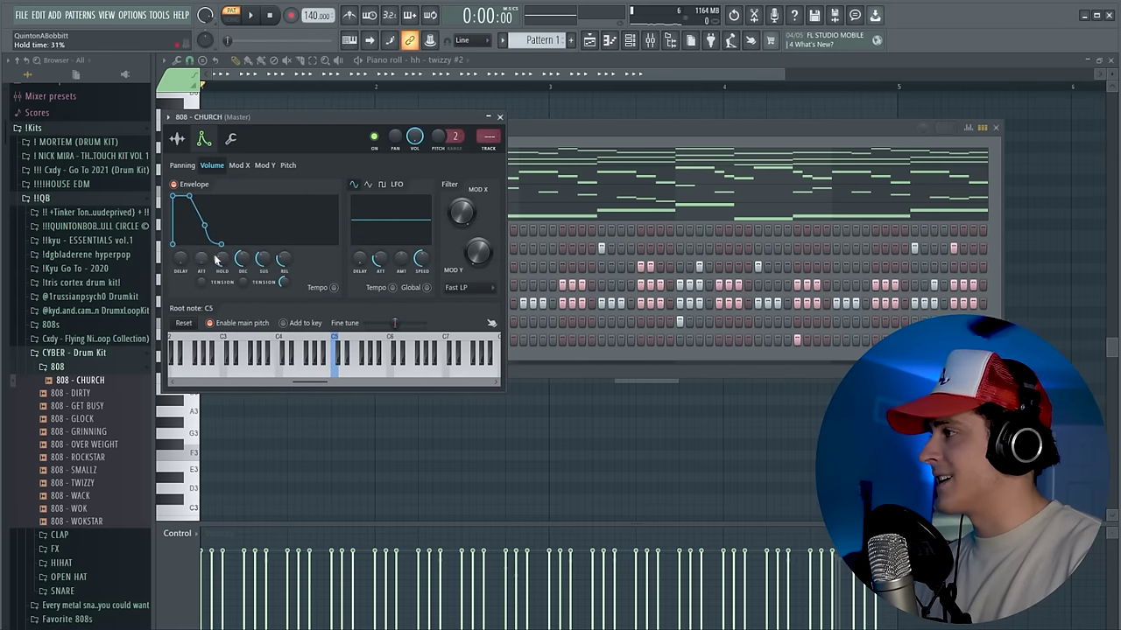
click(500, 117)
- Set the 808 - CHURCH channel to cut itself and open its piano roll
right_click(333, 237)
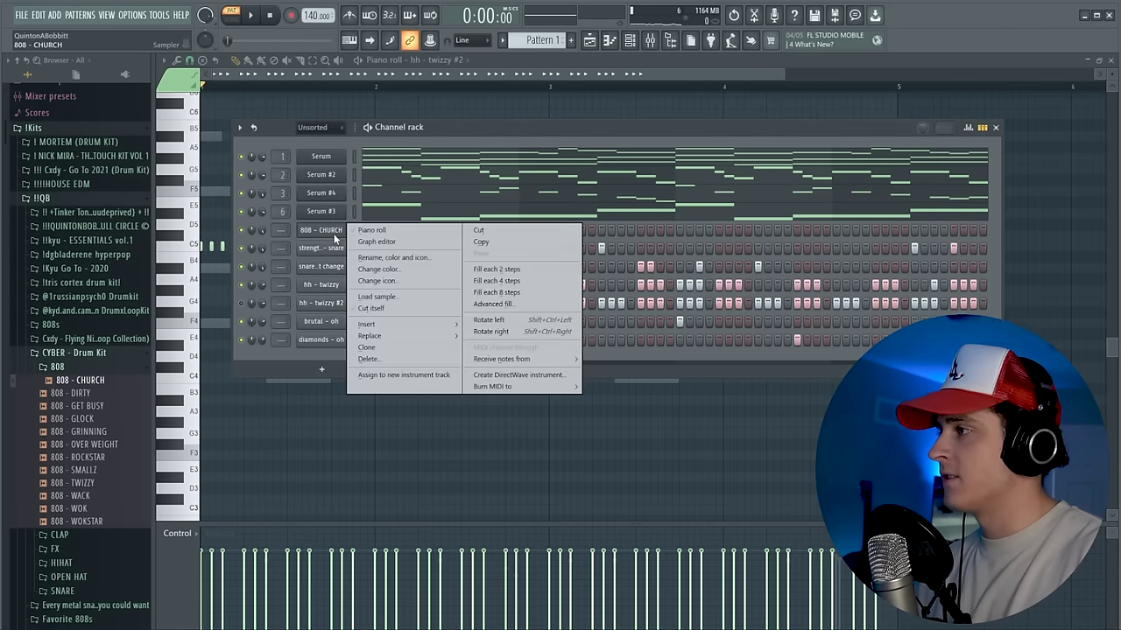
click(378, 311)
right_click(338, 231)
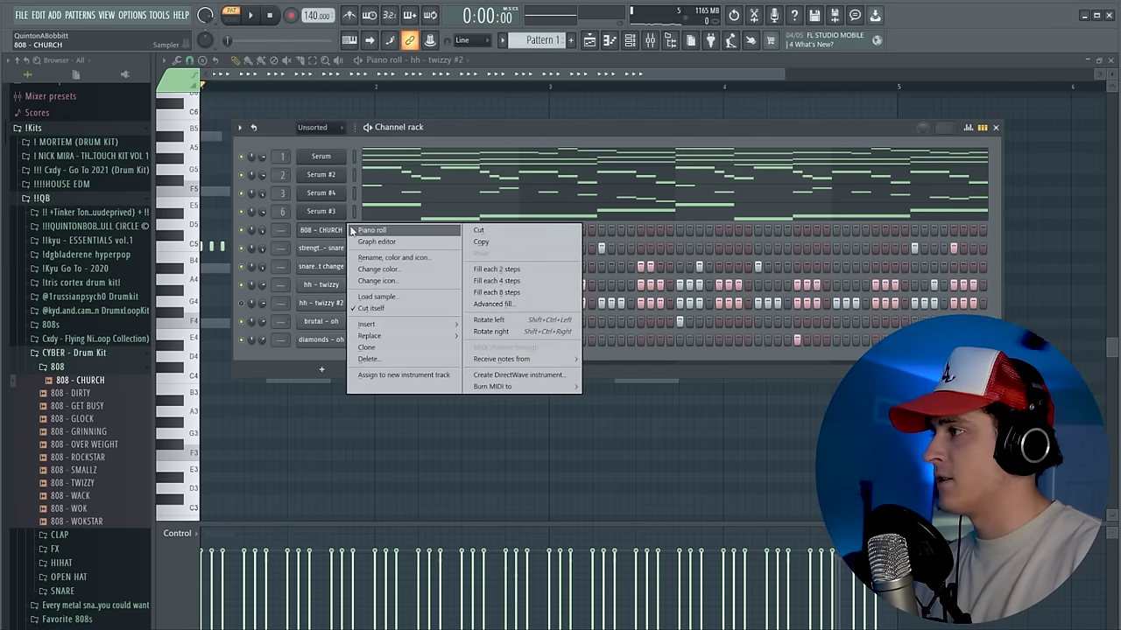
click(351, 231)
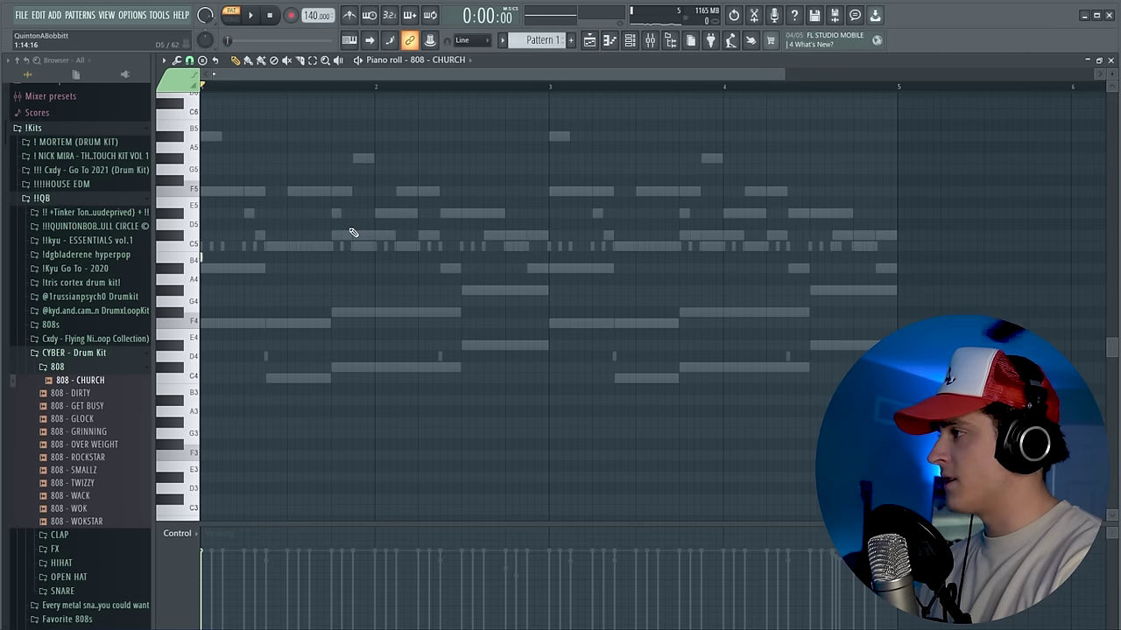
- Try short 808 notes on C4 at step 7 and C#4 at step 13 of bar 1
key(space)
key(space)
click(270, 379)
key(space)
key(space)
click(334, 369)
key(space)
right_click(333, 369)
right_click(269, 379)
key(space)
- Place short 808 notes on F4 at step 7 and F#4 at step 13 of bar 1, and raise all notes one octave
click(266, 324)
key(space)
key(space)
click(333, 313)
key(space)
key(ctrl+Up)
key(space)
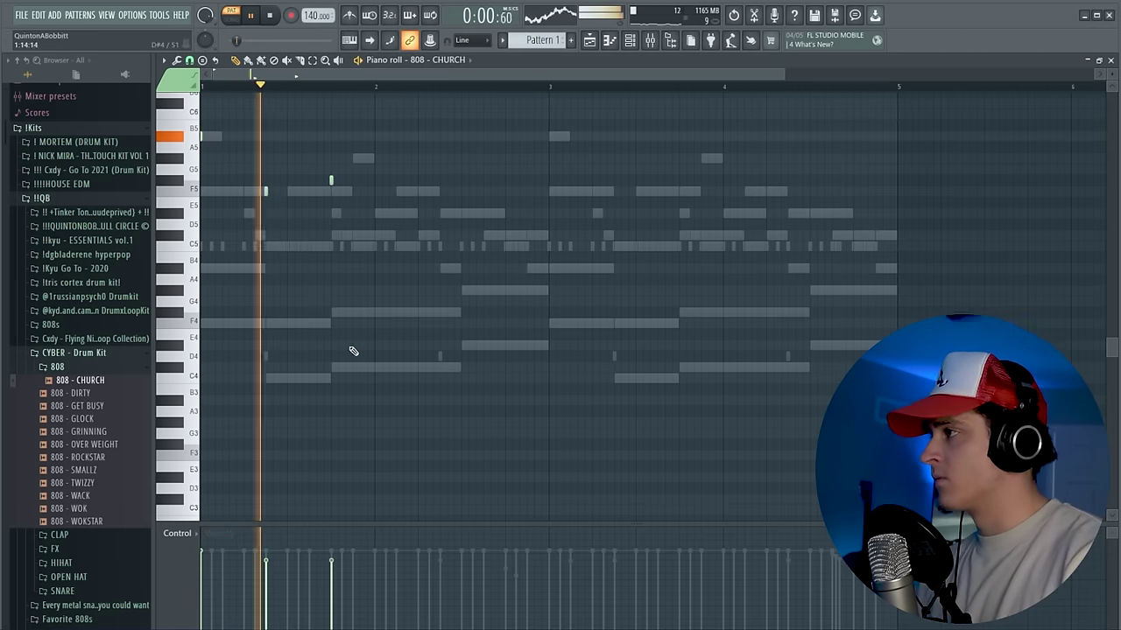
- Add a short G#4 808 note on beat 3 of bar 2 and raise it one octave
scroll(346, 351, up, 3)
click(462, 356)
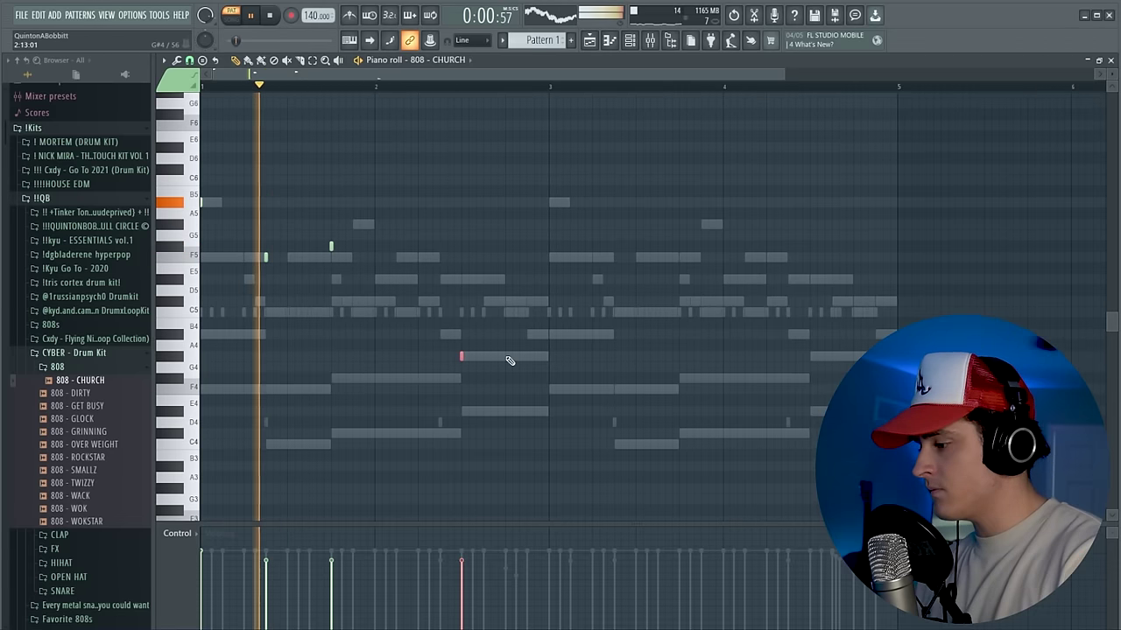
key(ctrl+Up)
- Set the piano roll snap to Step and add short G#5 808 notes at steps 11 and 15 of bar 2
click(189, 60)
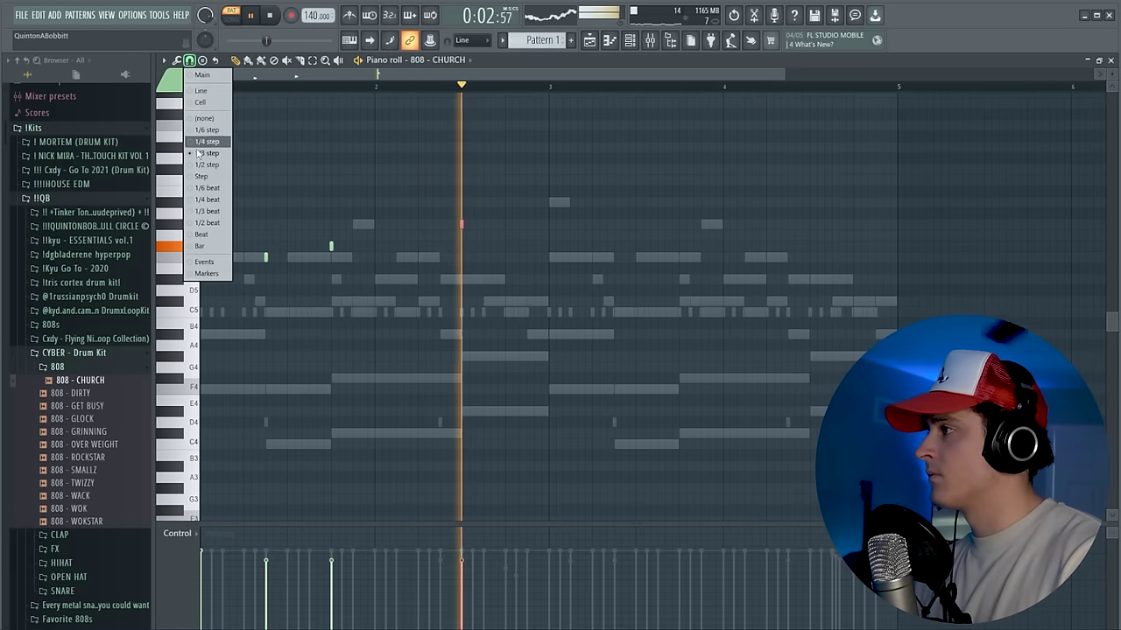
click(201, 177)
scroll(447, 374, up, 1)
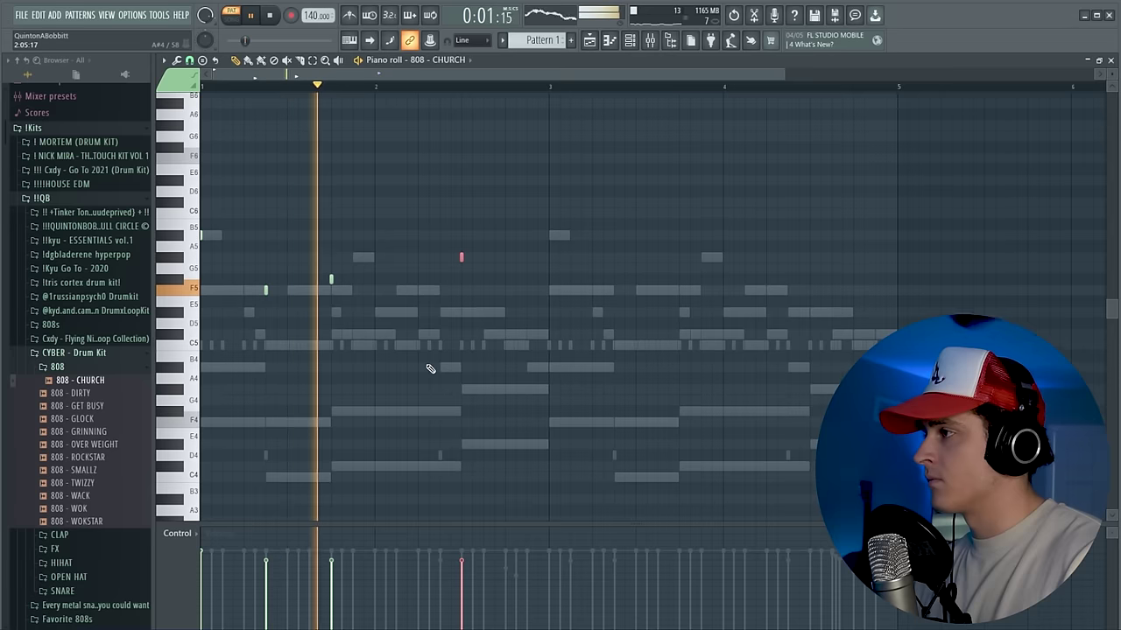
click(441, 282)
right_click(441, 278)
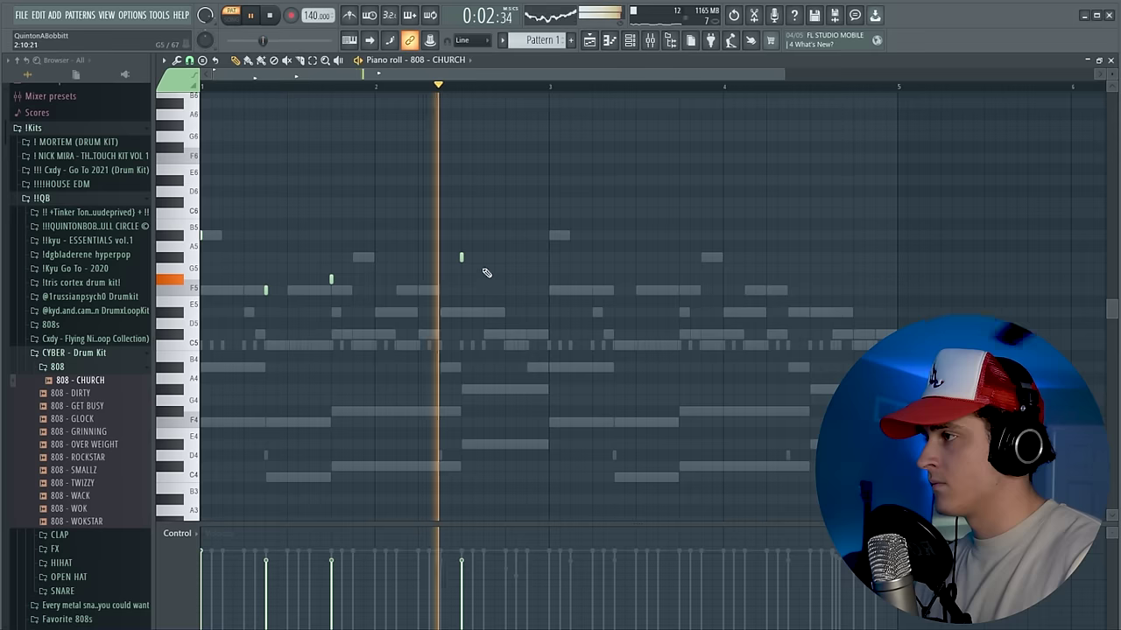
click(483, 257)
click(526, 258)
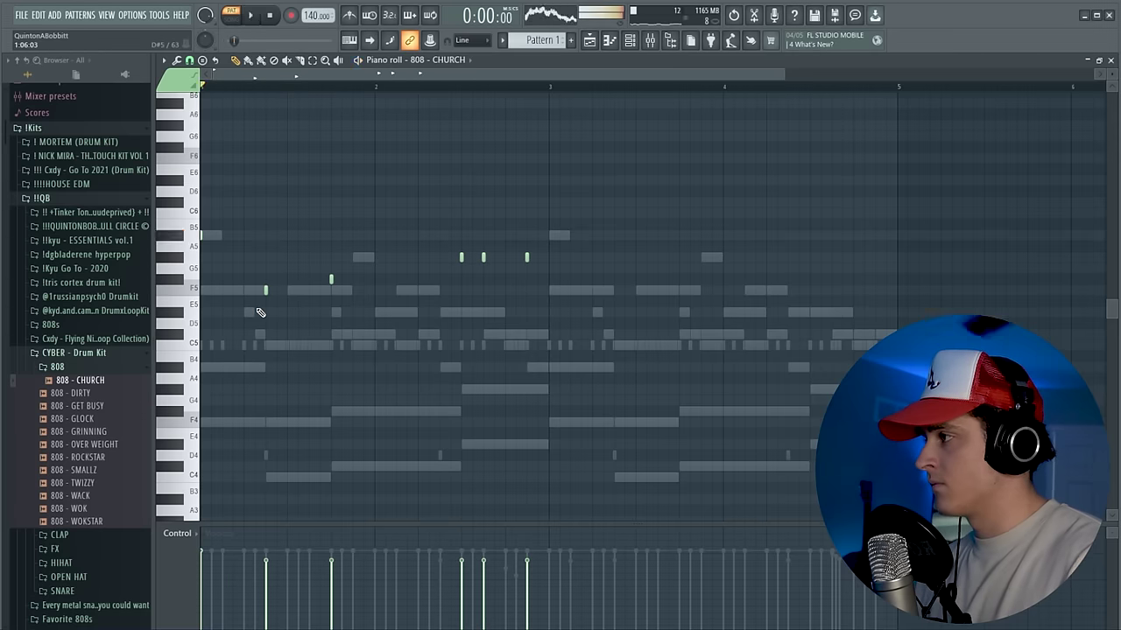
- Duplicate the two-bar 808 phrase into bars 3 and 4 and extend its notes with quick legato
drag(573, 304, 201, 165)
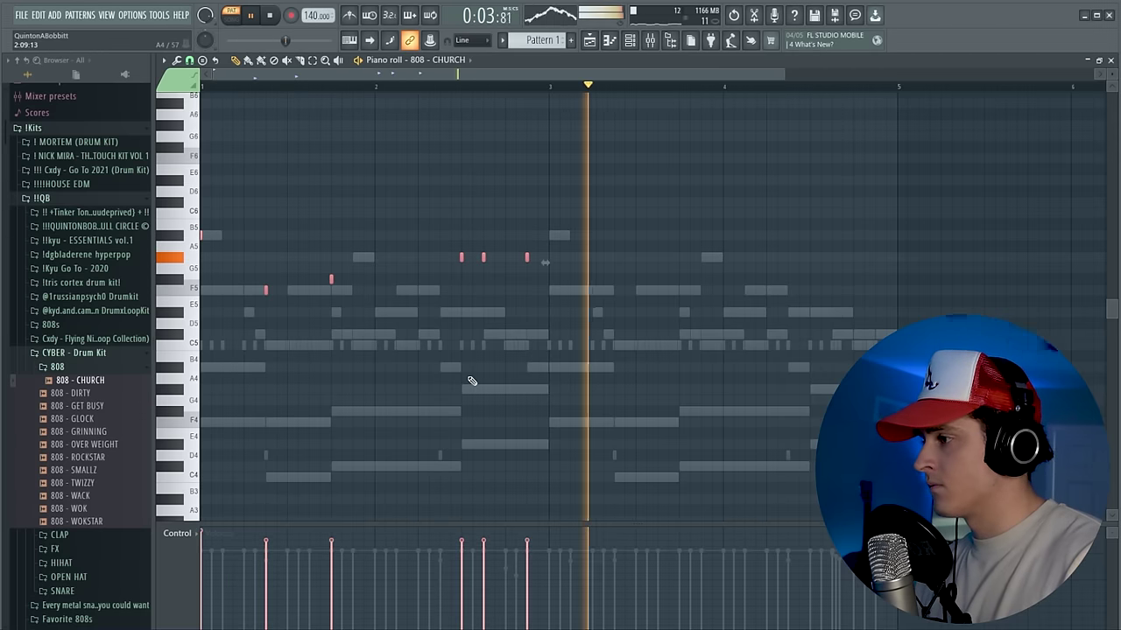
key(ctrl+b)
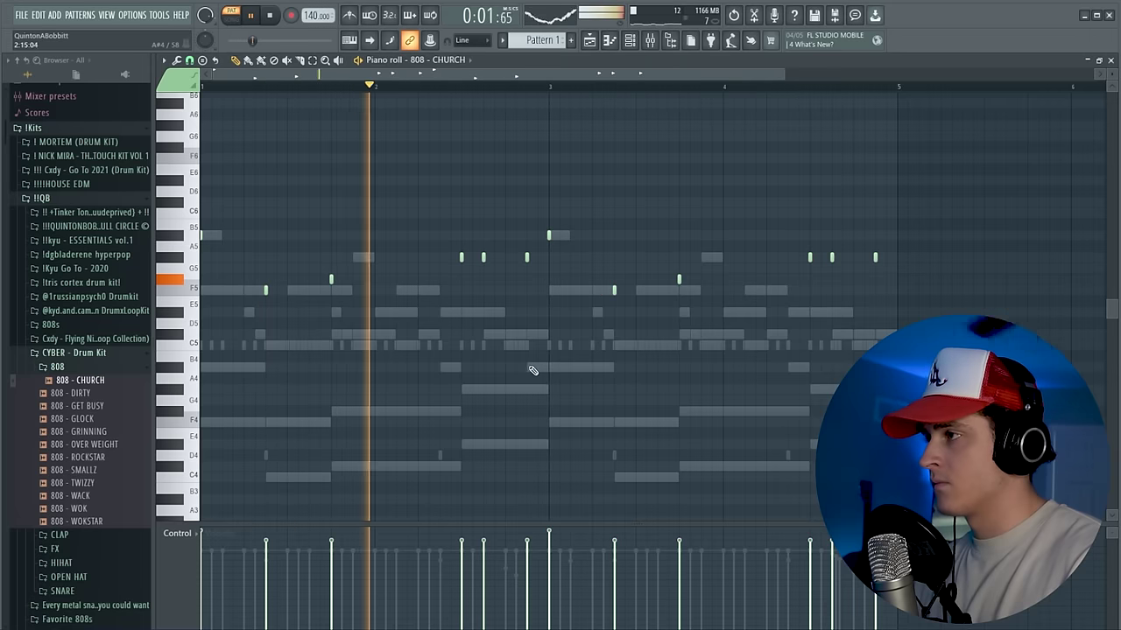
key(ctrl+l)
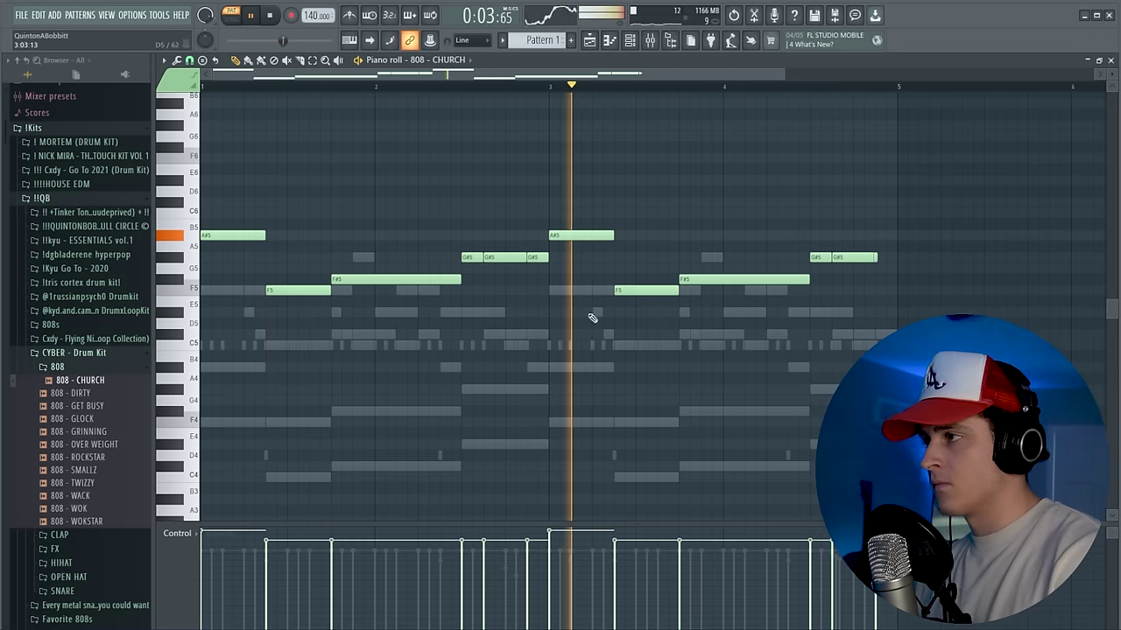
- Shorten the 808's opening A#5 to four steps and both F#5 notes to six, and raise bar 4's first G#5 one octave
key(ctrl+z)
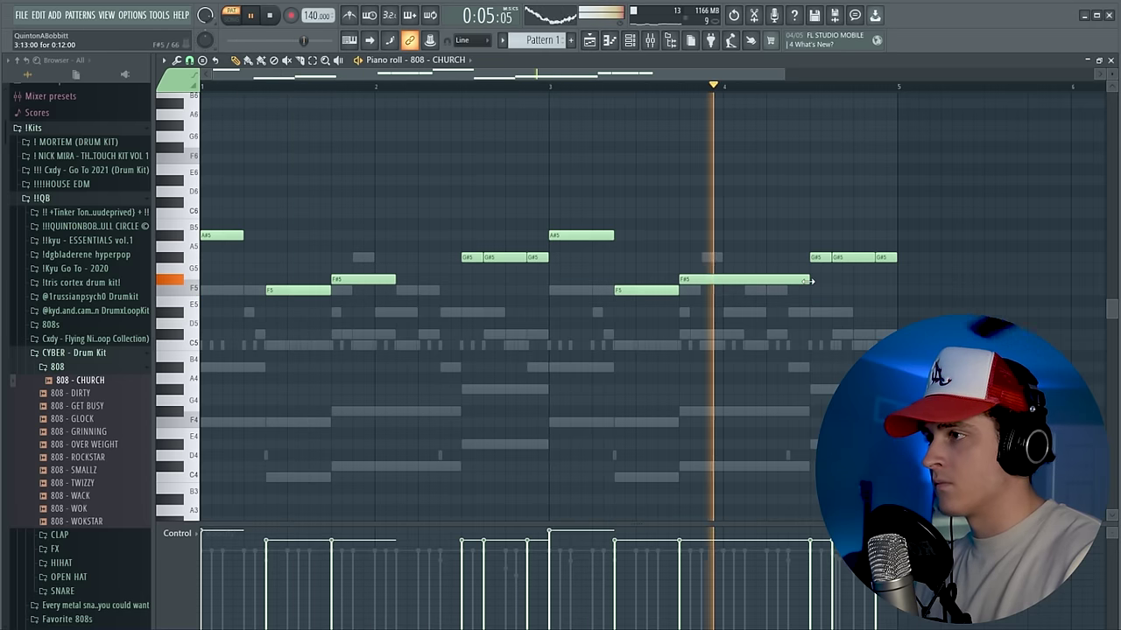
drag(715, 283, 745, 282)
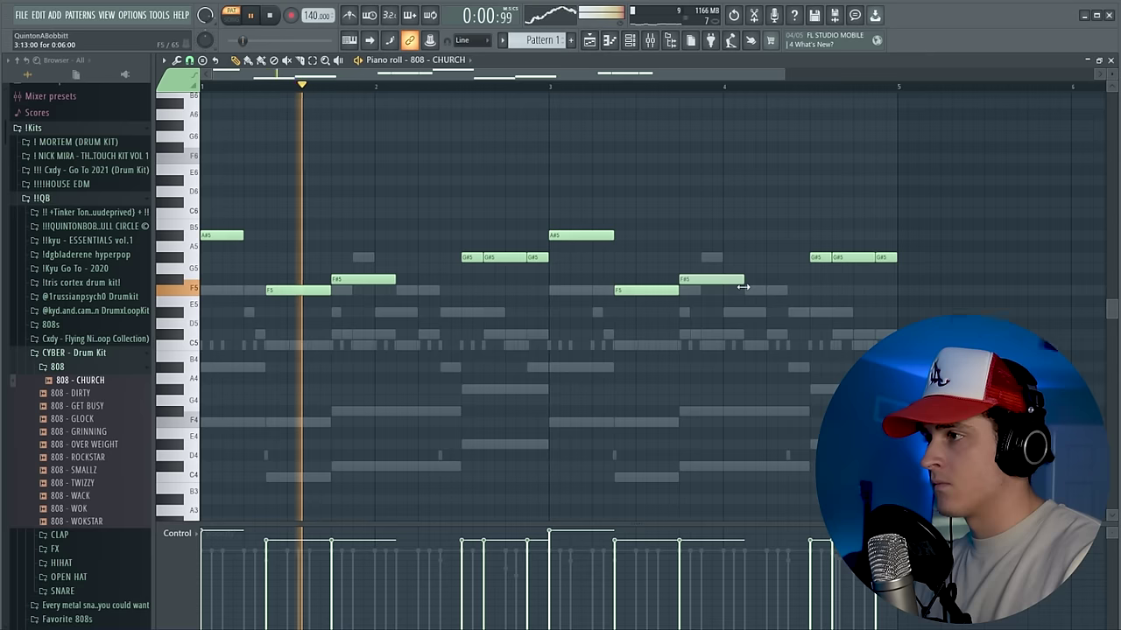
click(814, 257)
key(ctrl+Up)
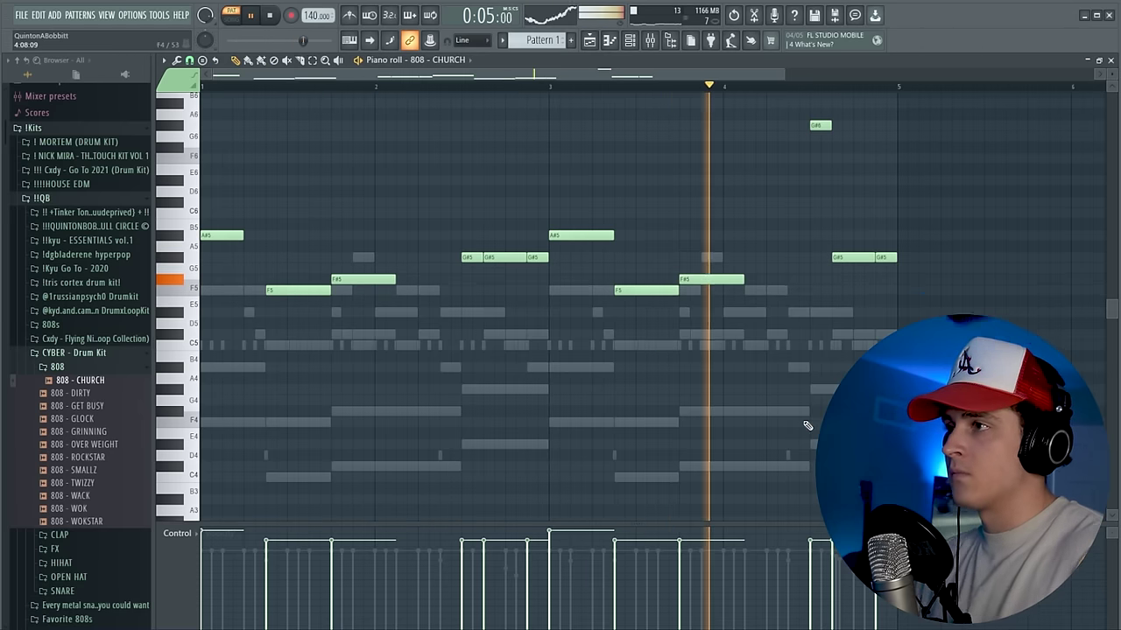
scroll(804, 421, up, 1)
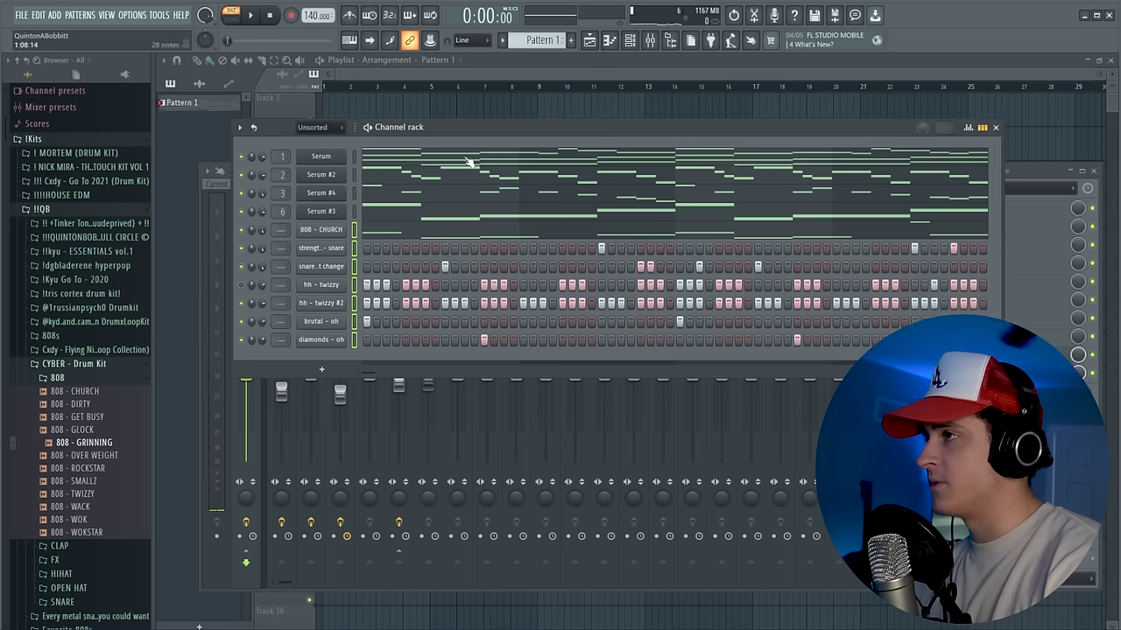
- Solo the 808 - CHURCH mixer track and load Fruity Fast Dist into its first effect slot
click(649, 41)
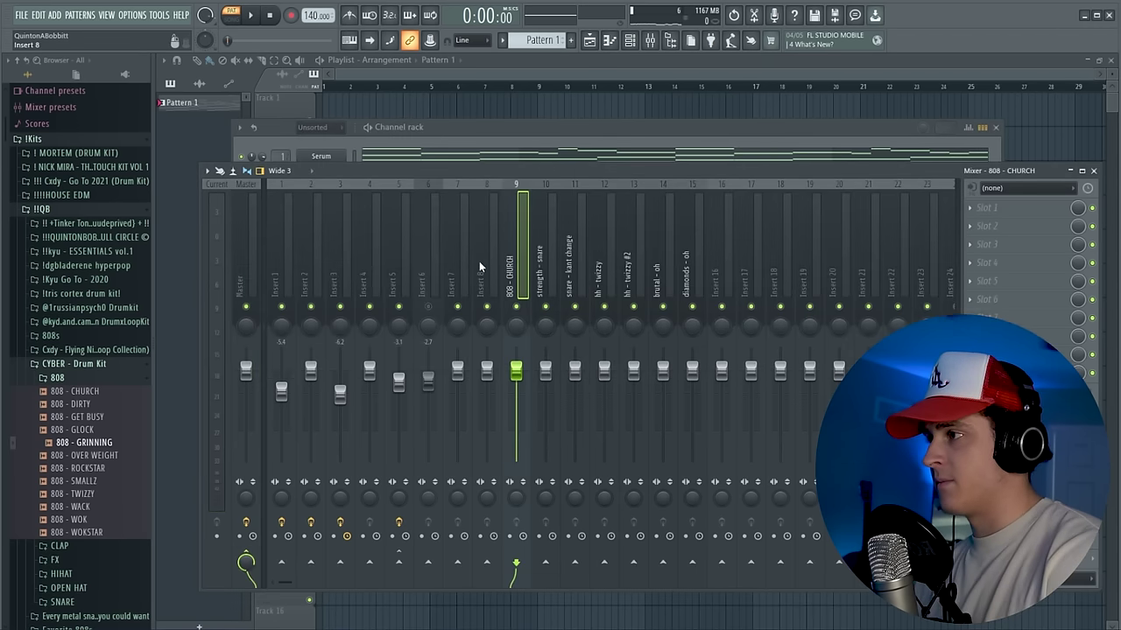
right_click(518, 305)
click(989, 207)
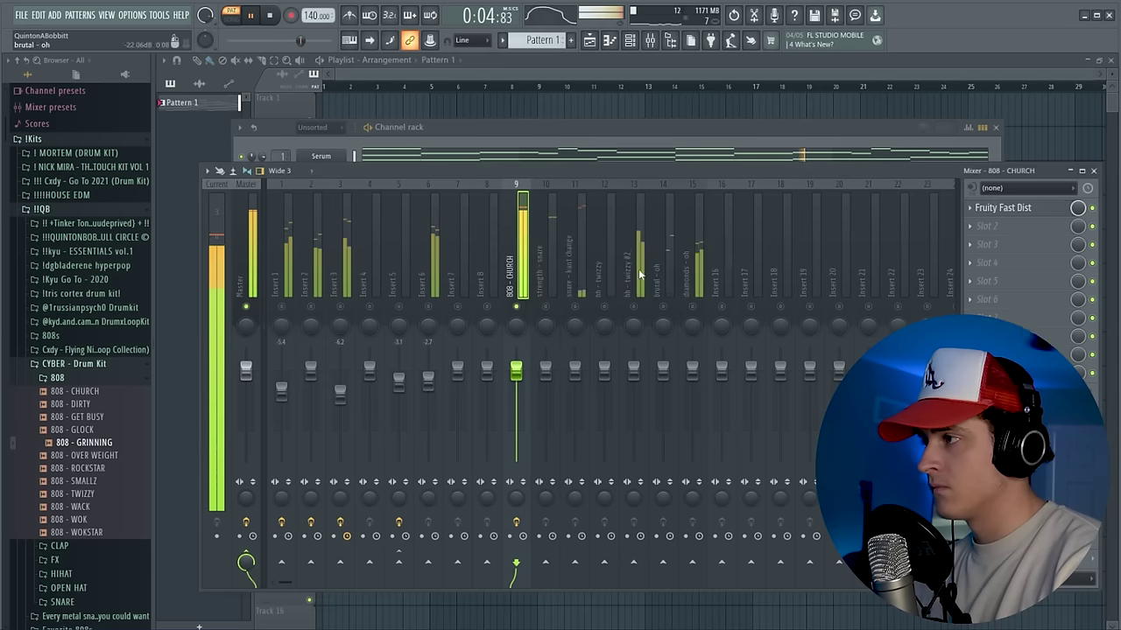
- Raise the last G#5 note of bar 4 in the 808 - CHURCH pattern by one octave
click(725, 244)
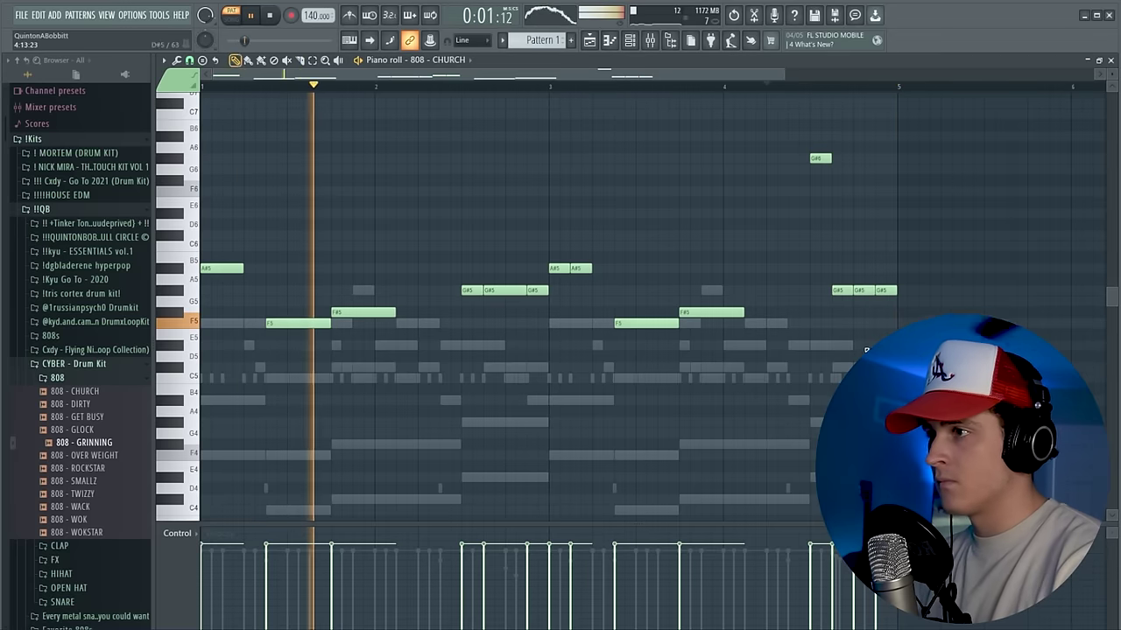
ctrl+click(870, 293)
ctrl+click(884, 292)
key(ctrl+Up)
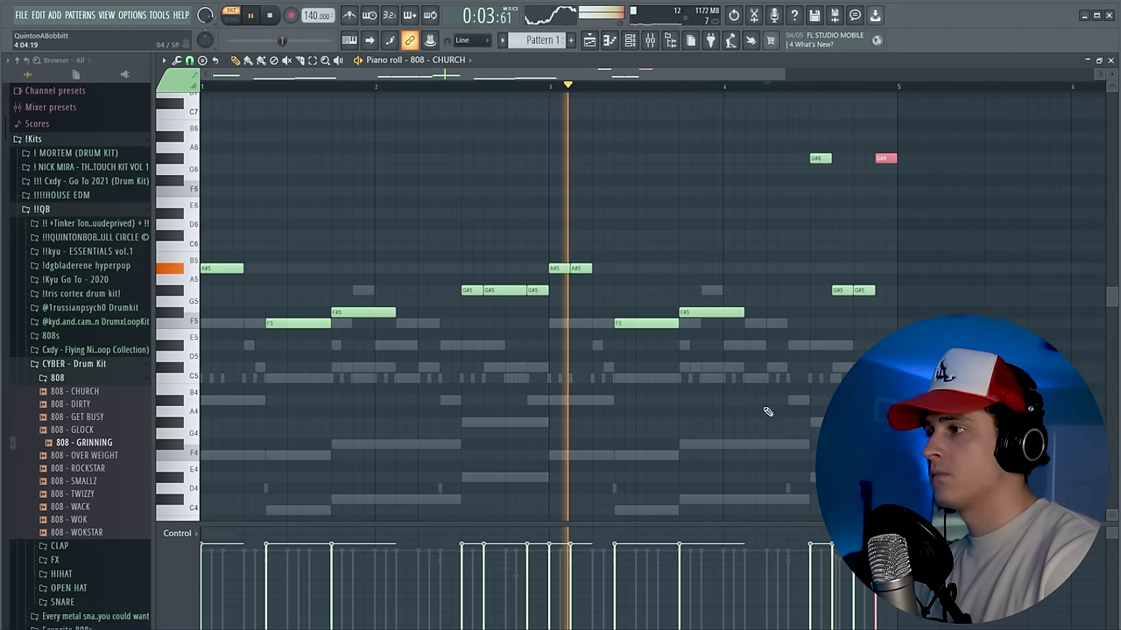
ctrl+click(729, 425)
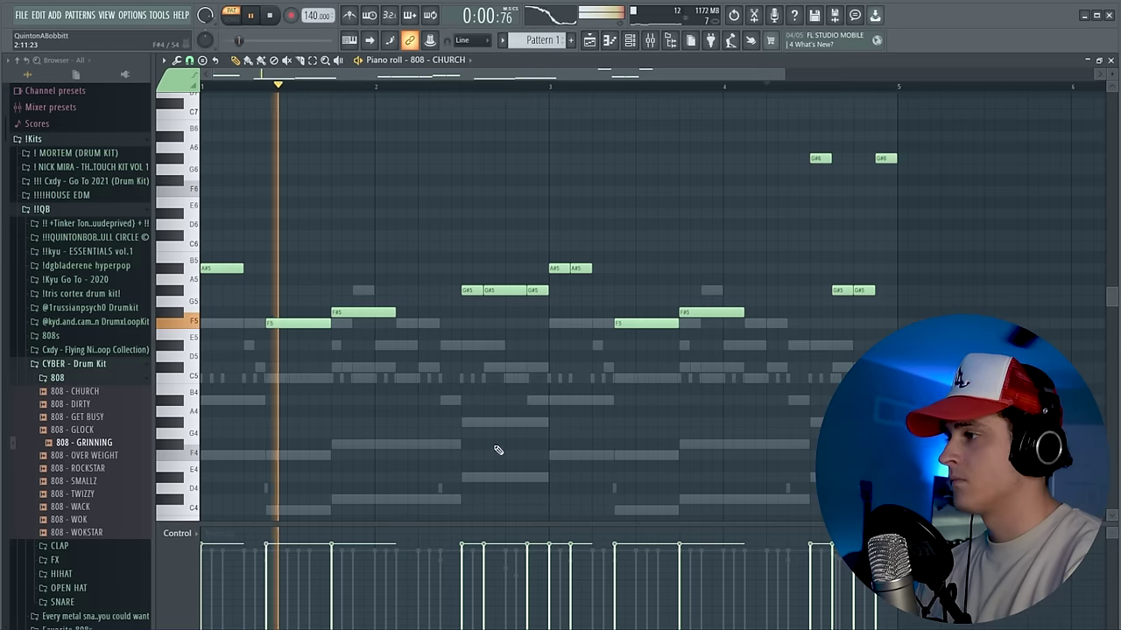
- Add the KICK RETRO sample as a channel above 808 - CHURCH and check its sampler settings
scroll(496, 105, down, 2)
click(634, 43)
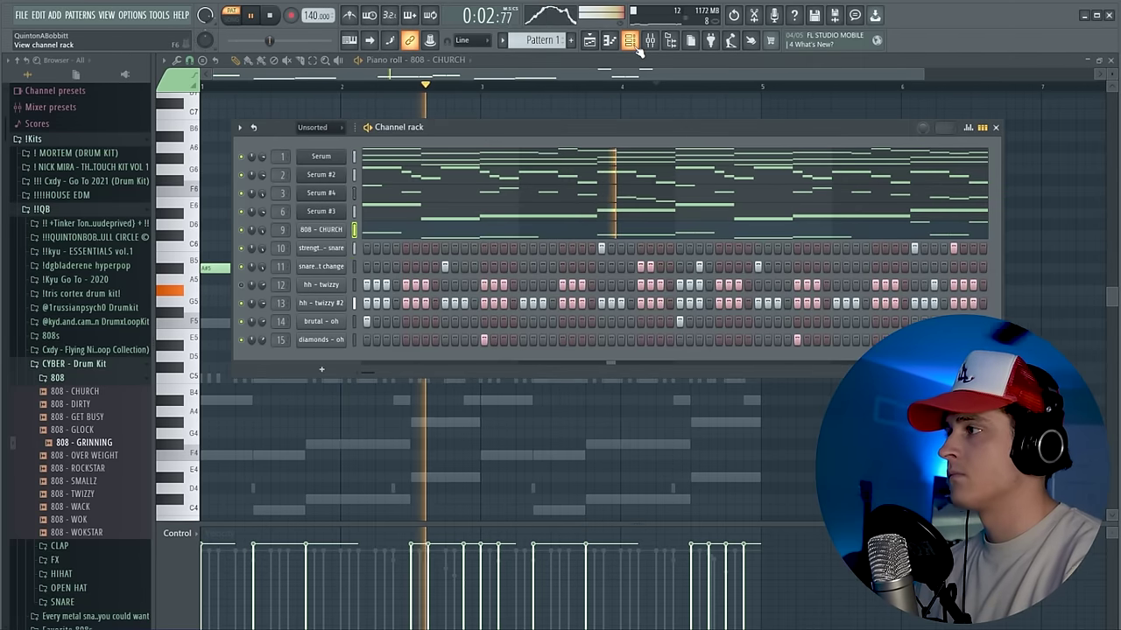
click(86, 368)
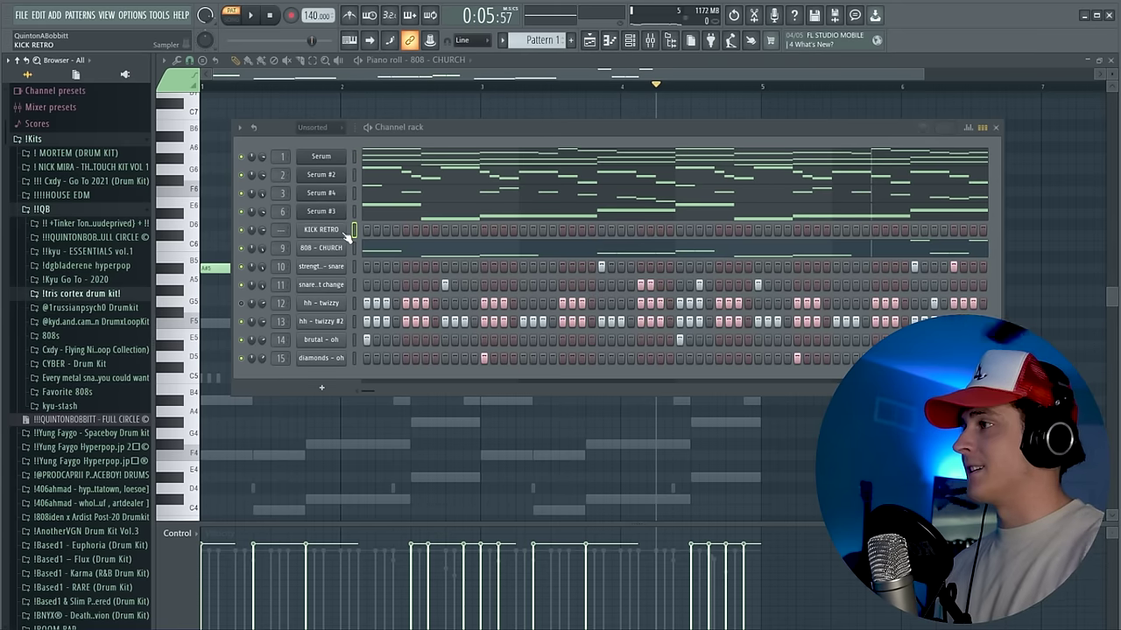
click(342, 231)
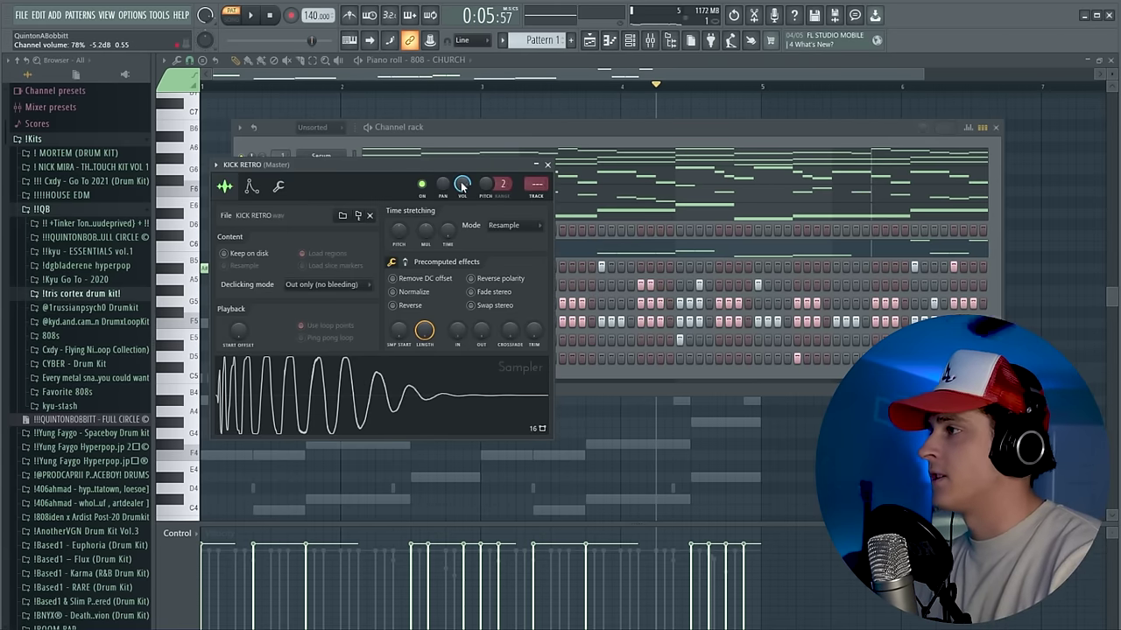
click(278, 186)
click(543, 166)
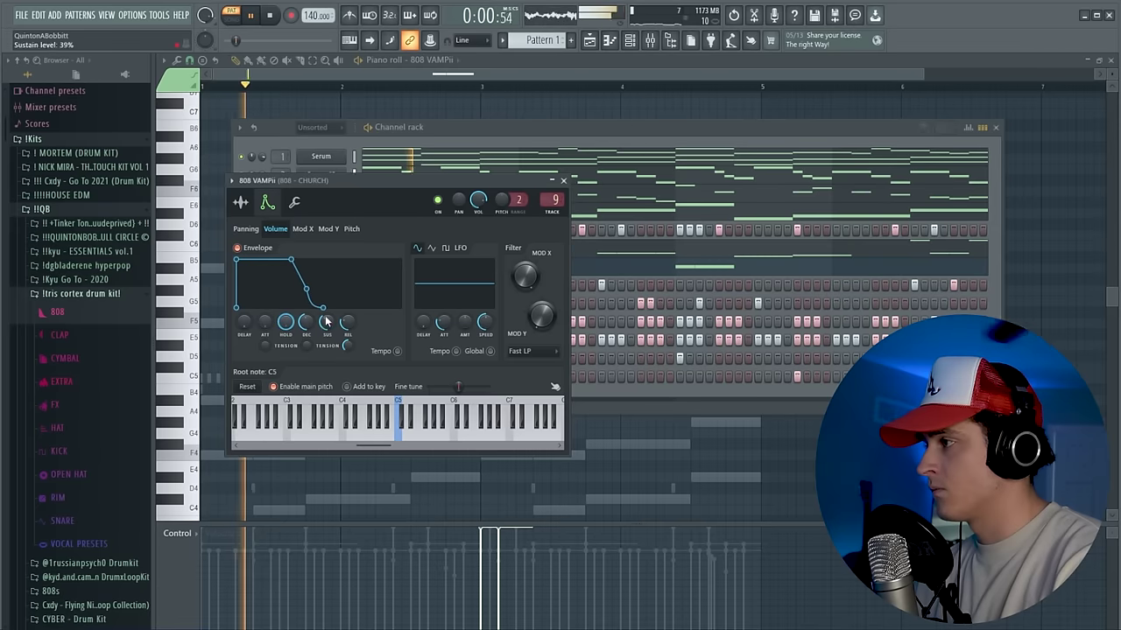
- Close the 808 VAMPii settings, delete that channel and return to the 808 - CHURCH notes
click(565, 184)
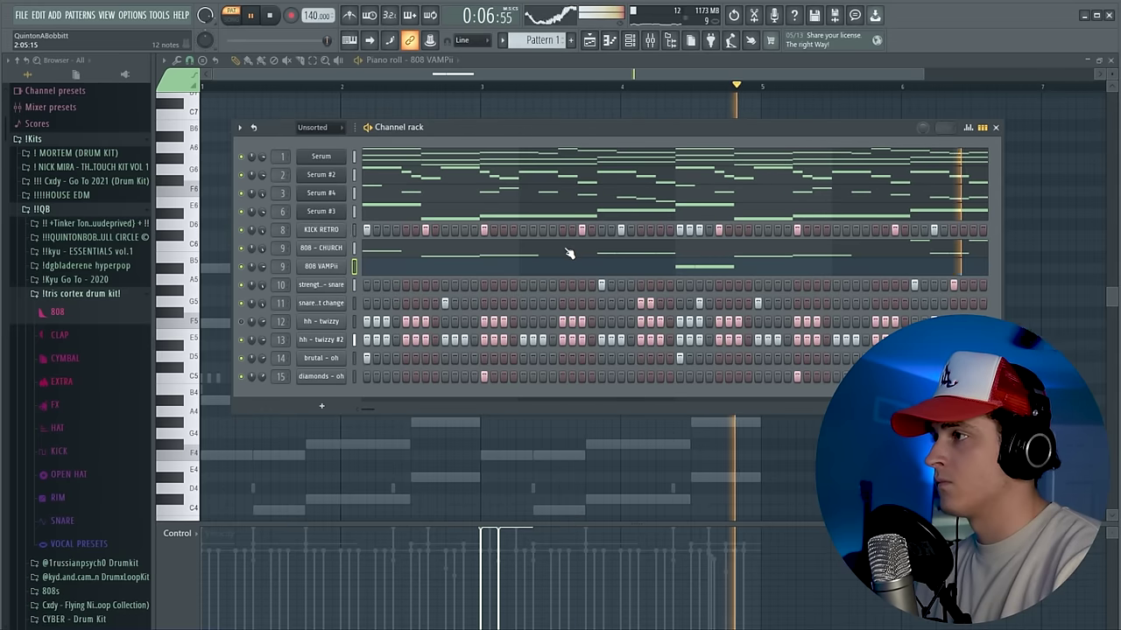
right_click(321, 267)
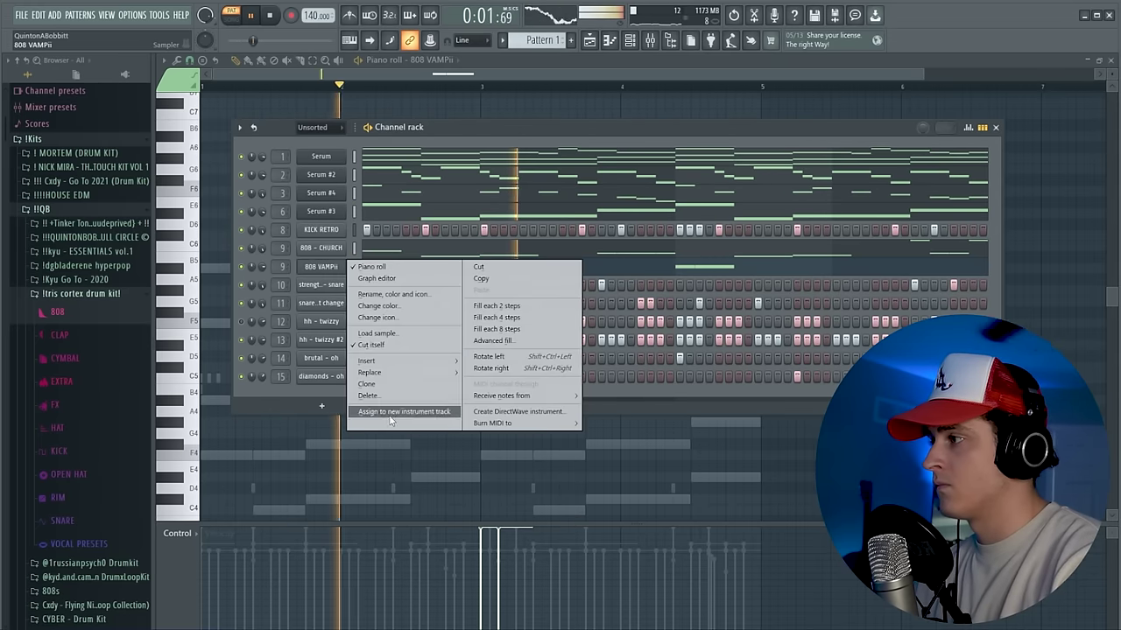
click(390, 399)
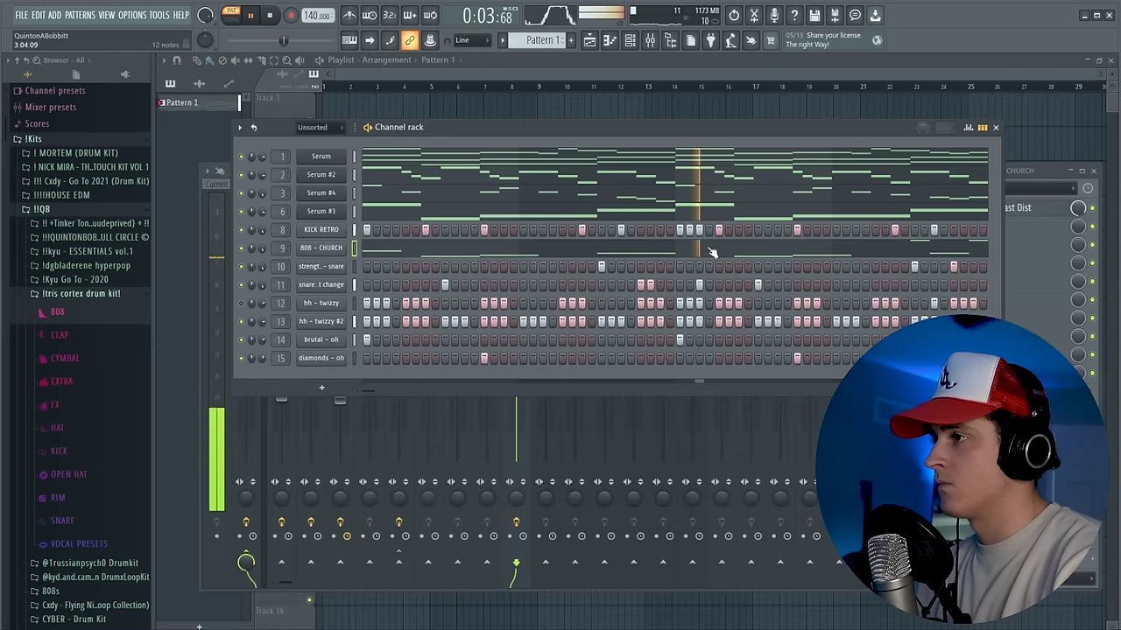
click(713, 252)
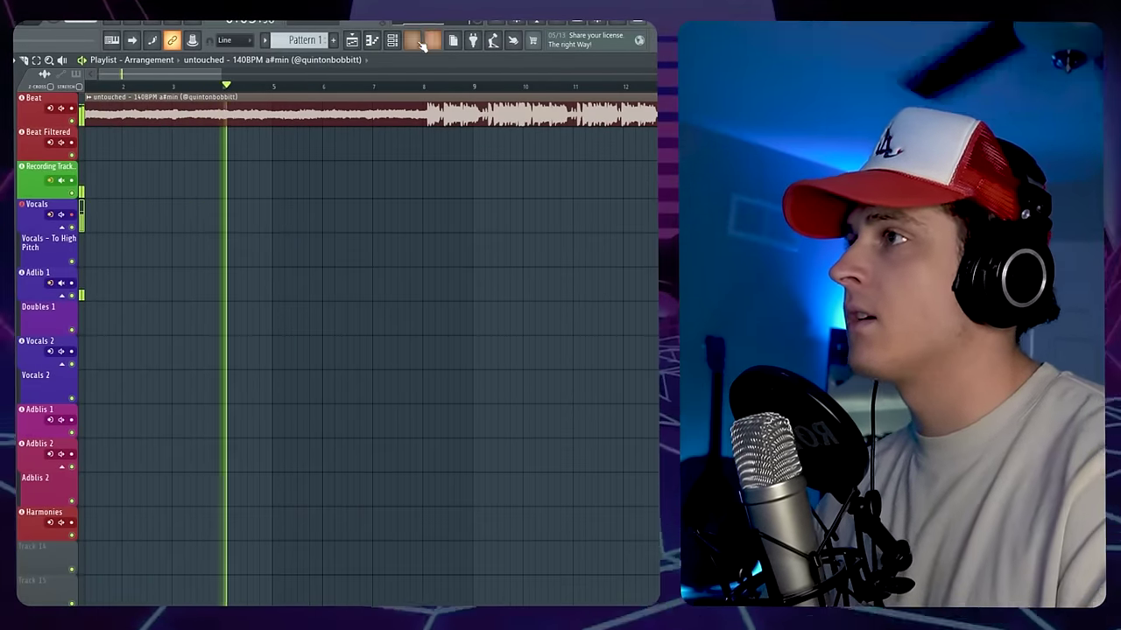
- Record the main vocal take over the untouched beat and place its clip on the Vocals track
key(F9)
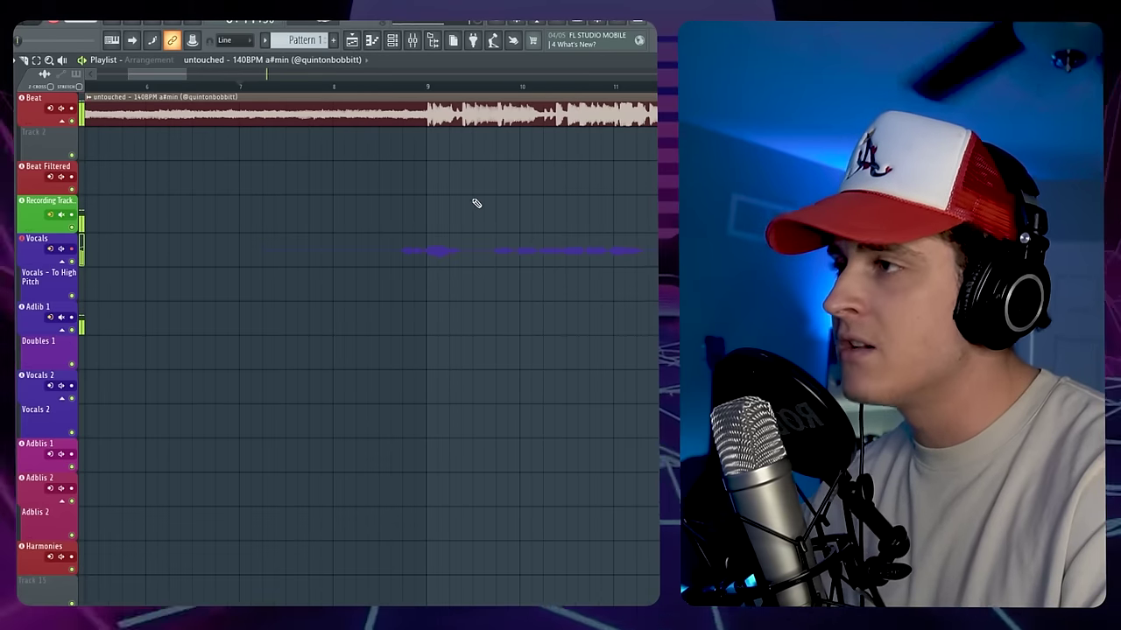
key(space)
scroll(383, 96, down, 3)
drag(591, 287, 614, 242)
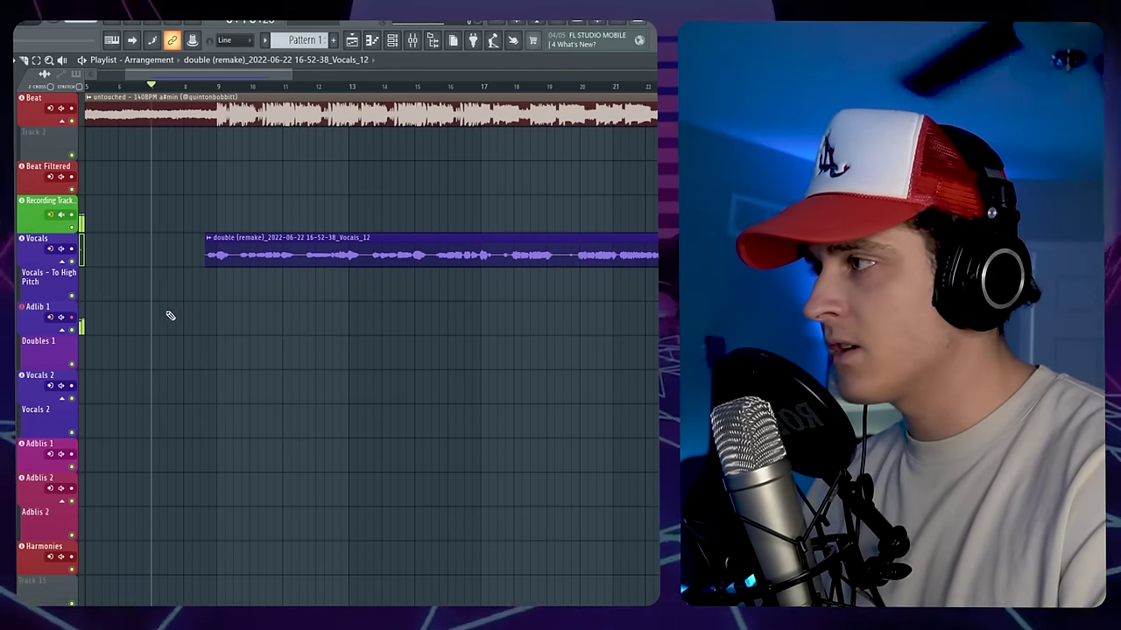
- Record an adlib on Adlib 1 and trim its clip to bar 9, then record more adlibs on the second Adlib 1 track
click(413, 40)
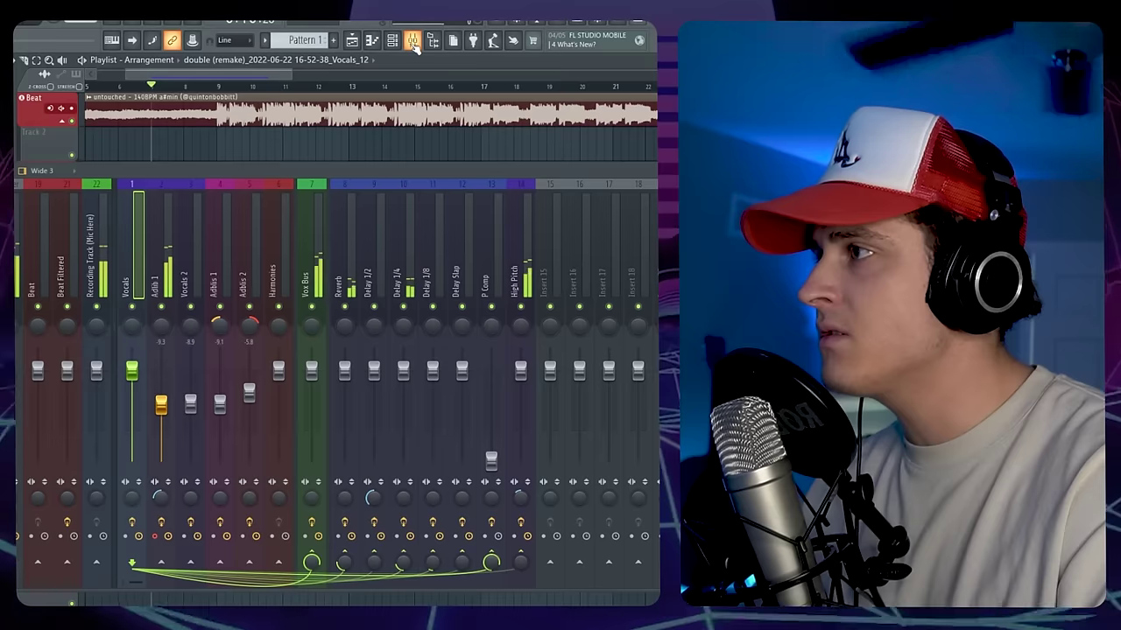
click(411, 44)
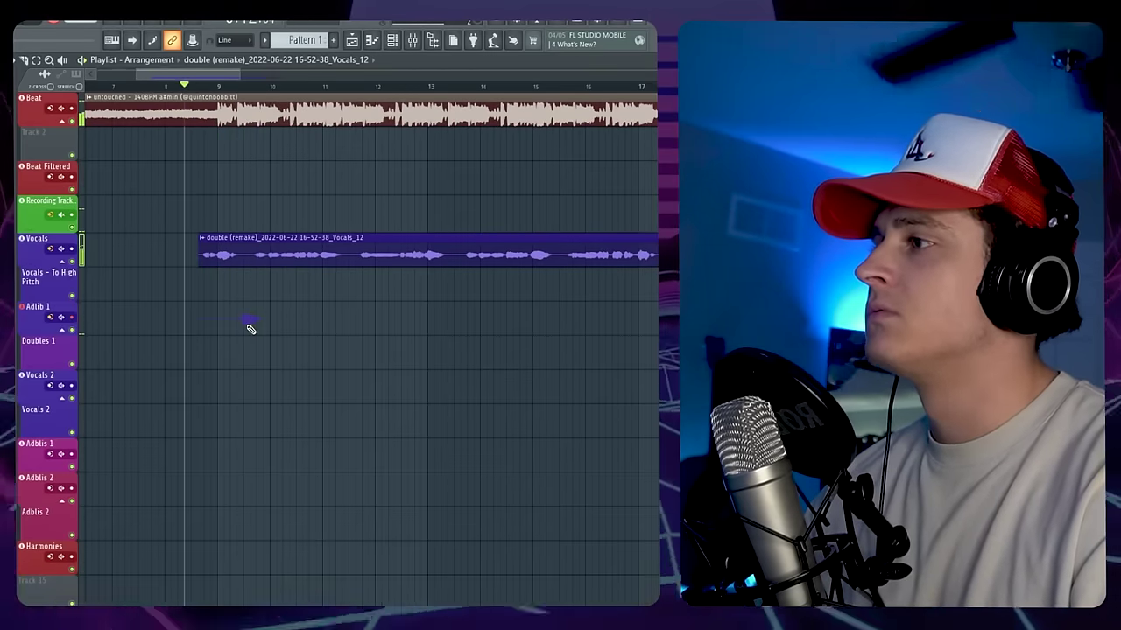
key(space)
drag(191, 325, 265, 338)
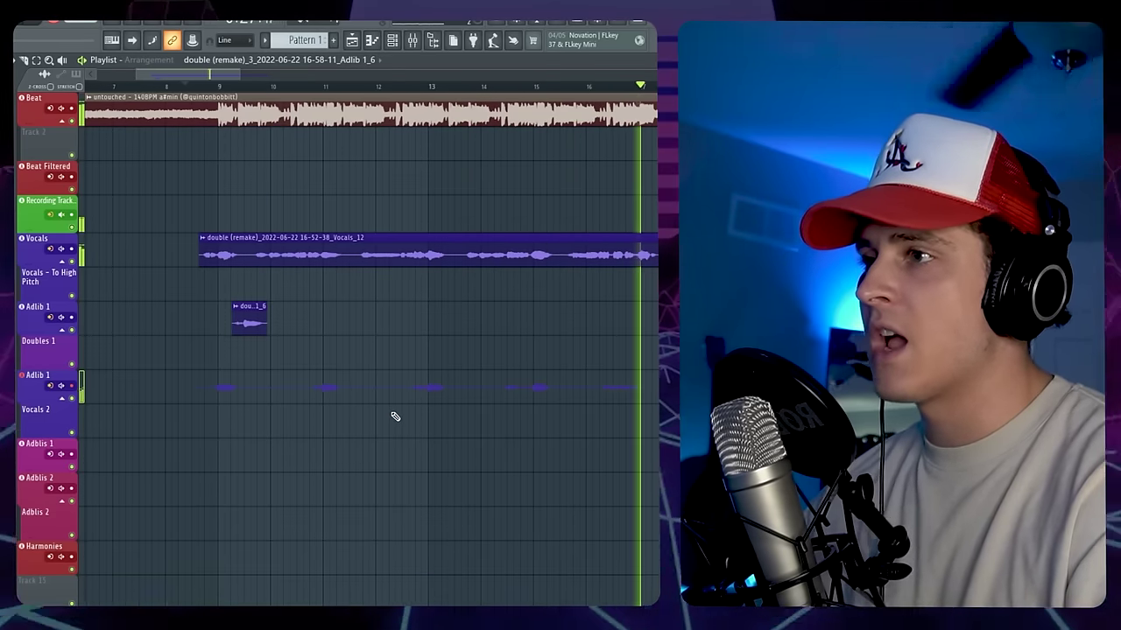
key(space)
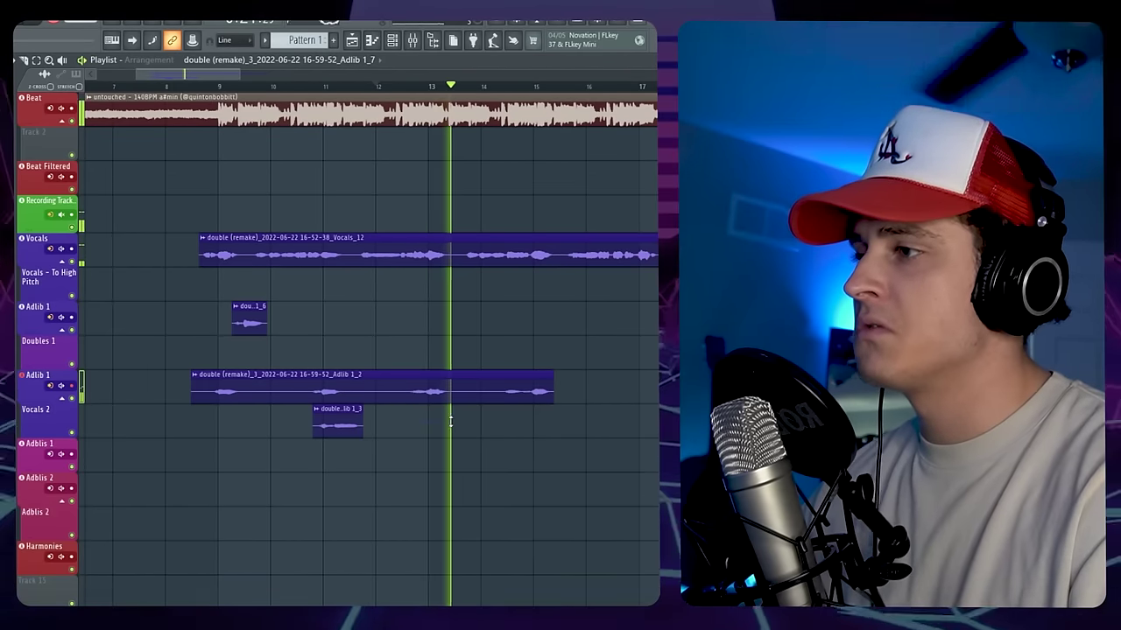
key(space)
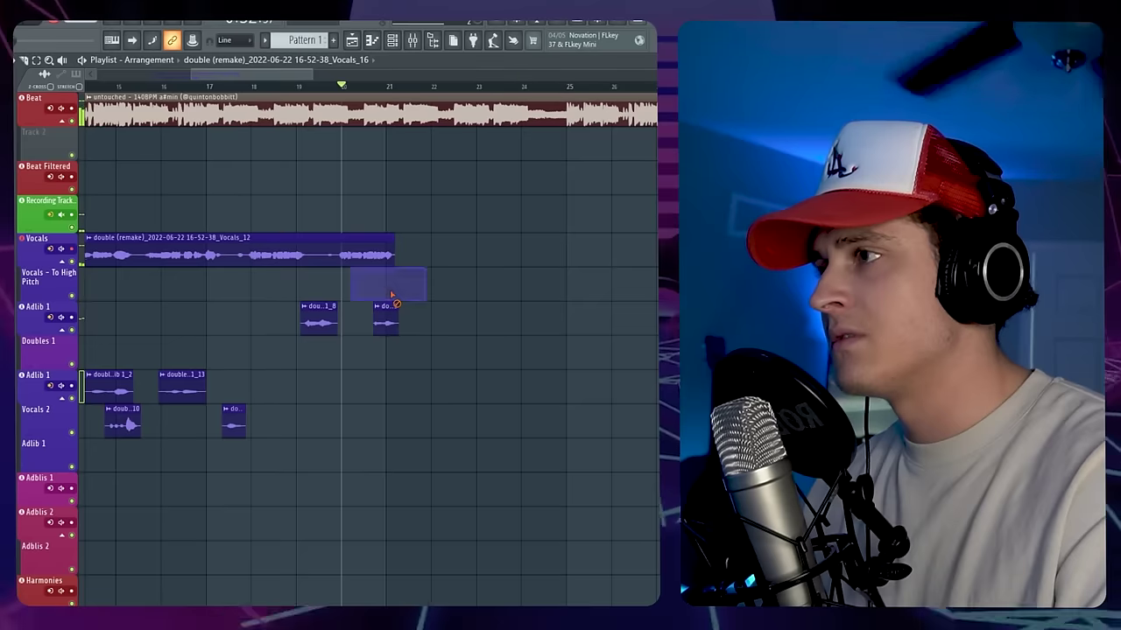
- Replay the song from about bar 20 and record the next vocal line on the Vocals track around bars 23 to 24
key(space)
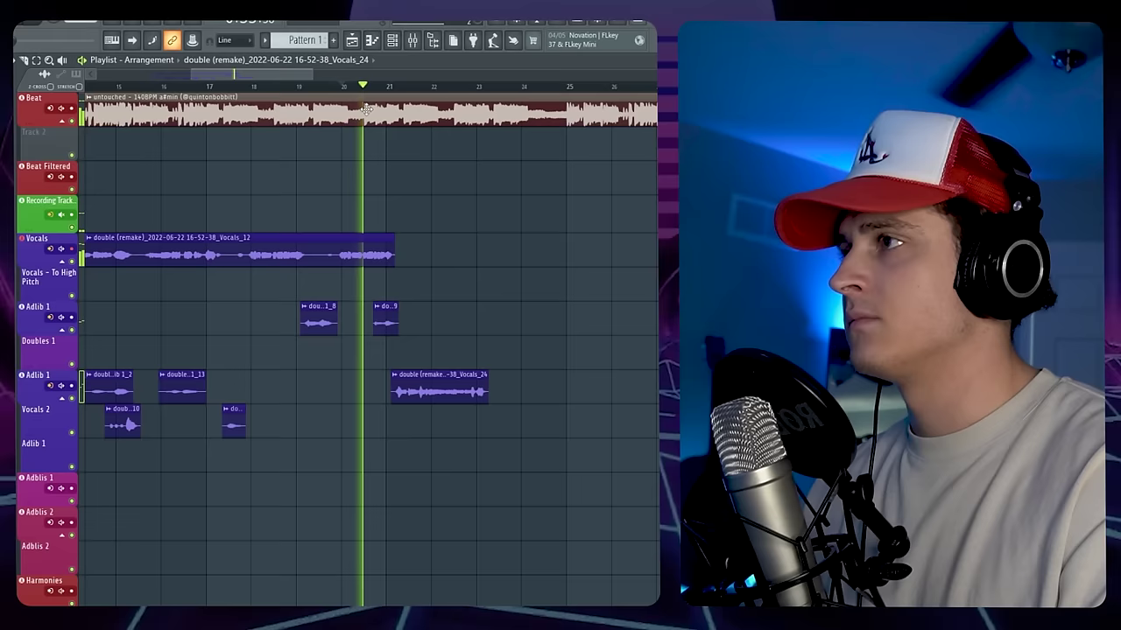
scroll(383, 88, down, 2)
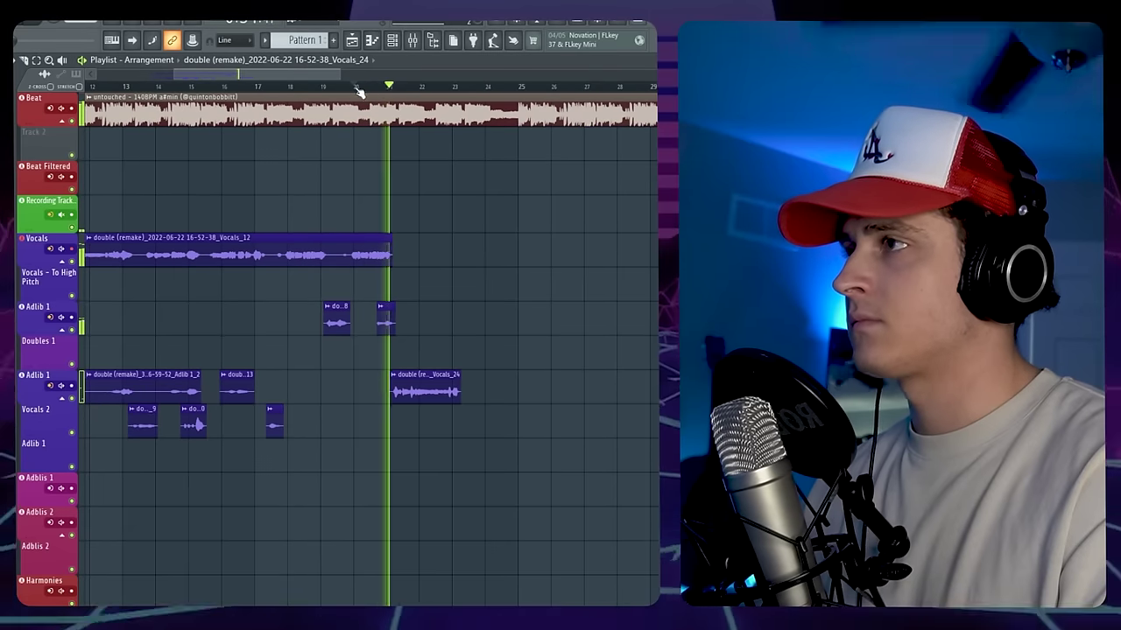
drag(283, 79, 296, 79)
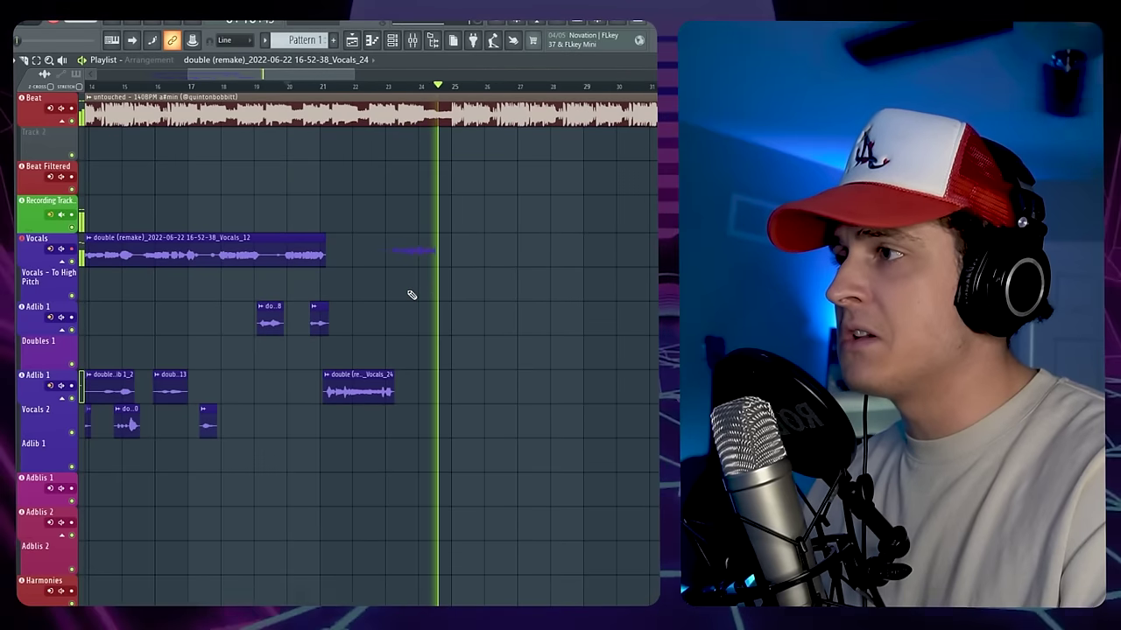
key(space)
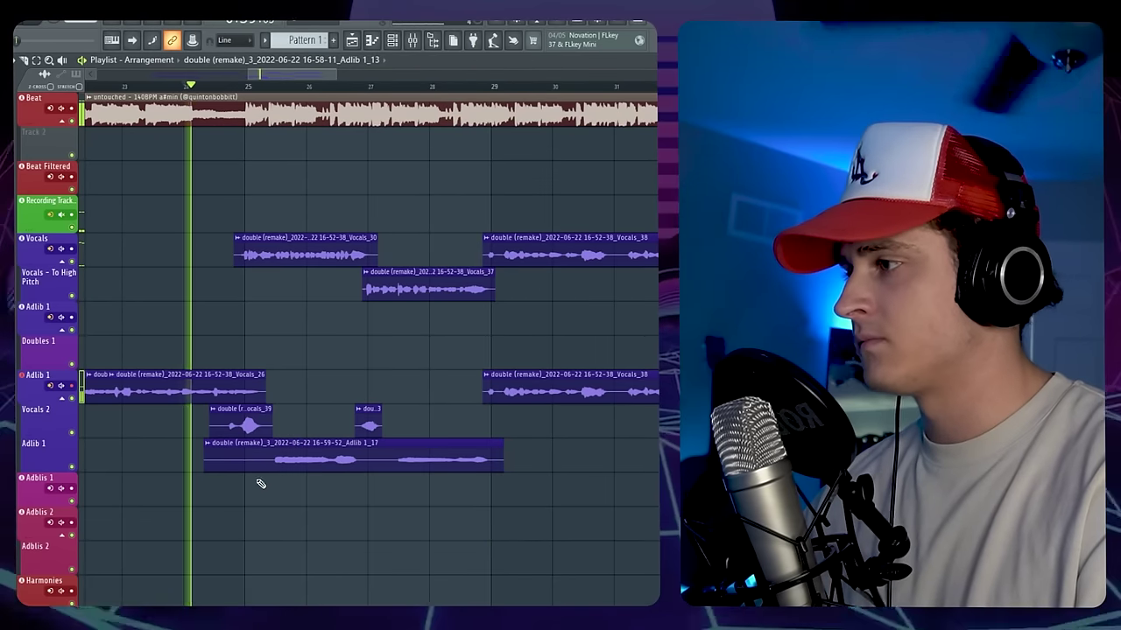
- Trim the start of the long lower Adlib 1 clip to about bar 25.5 and copy the two adjoining bar 21–25 clips to bar 33
drag(204, 465, 271, 461)
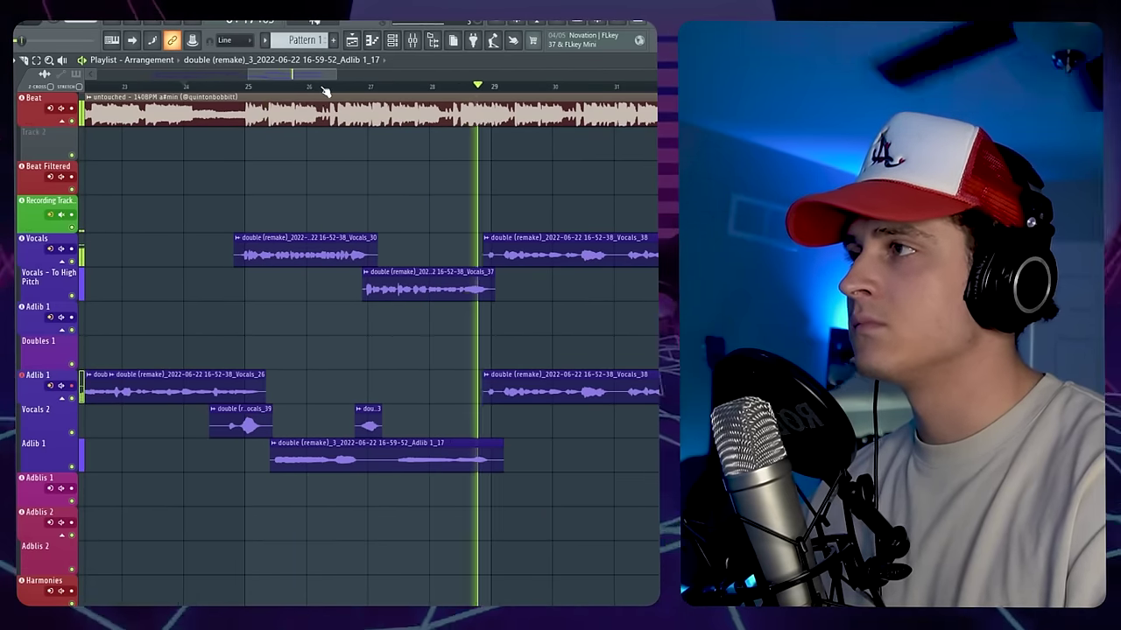
scroll(326, 91, down, 3)
drag(179, 357, 248, 380)
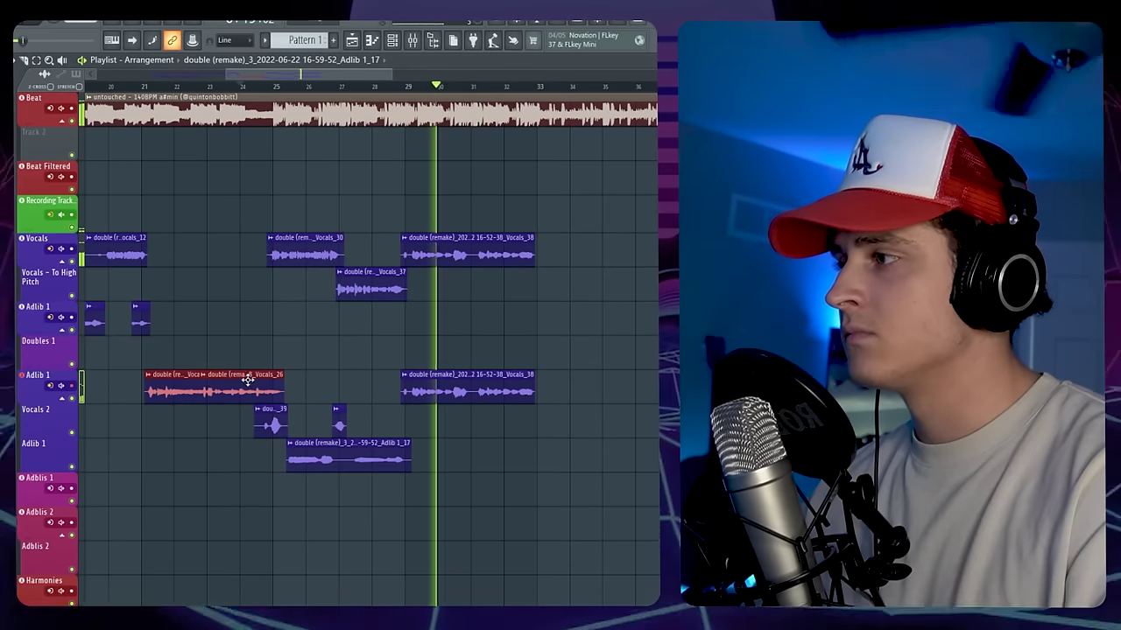
drag(165, 383, 551, 381)
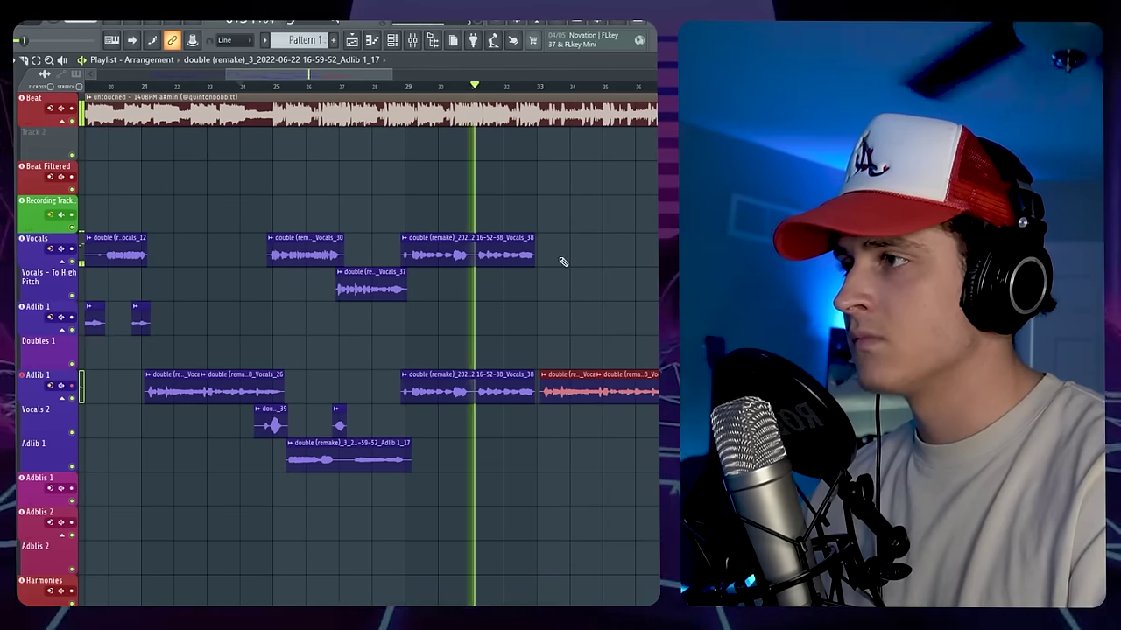
- Replay from about bar 28 and copy the short adlib clip just before bar 27 to just before bar 31
click(376, 91)
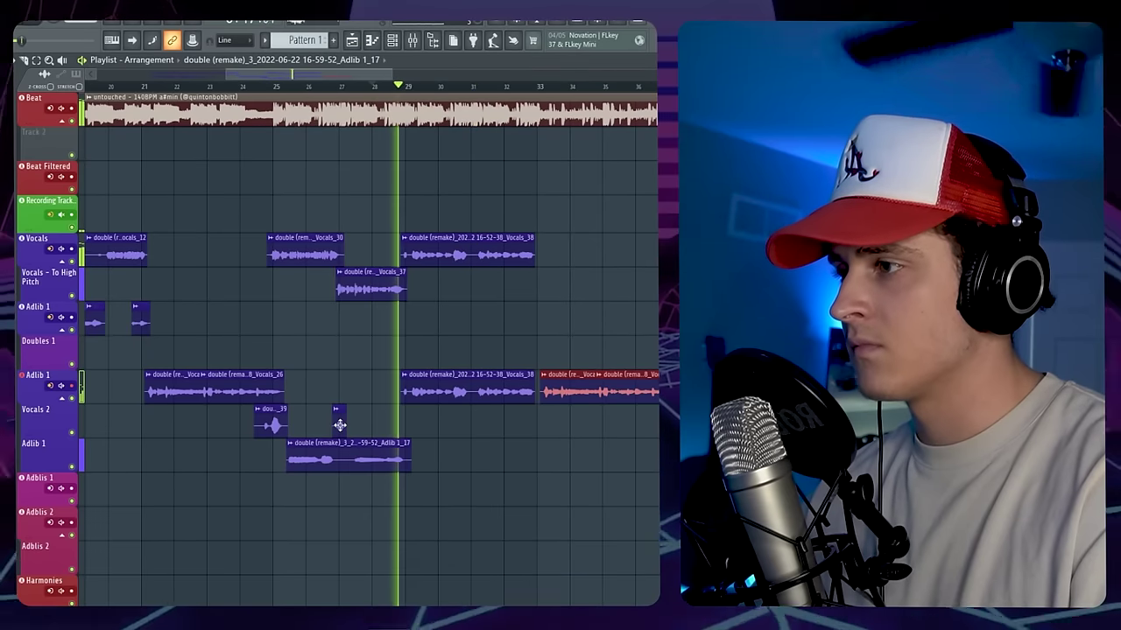
drag(340, 426, 471, 425)
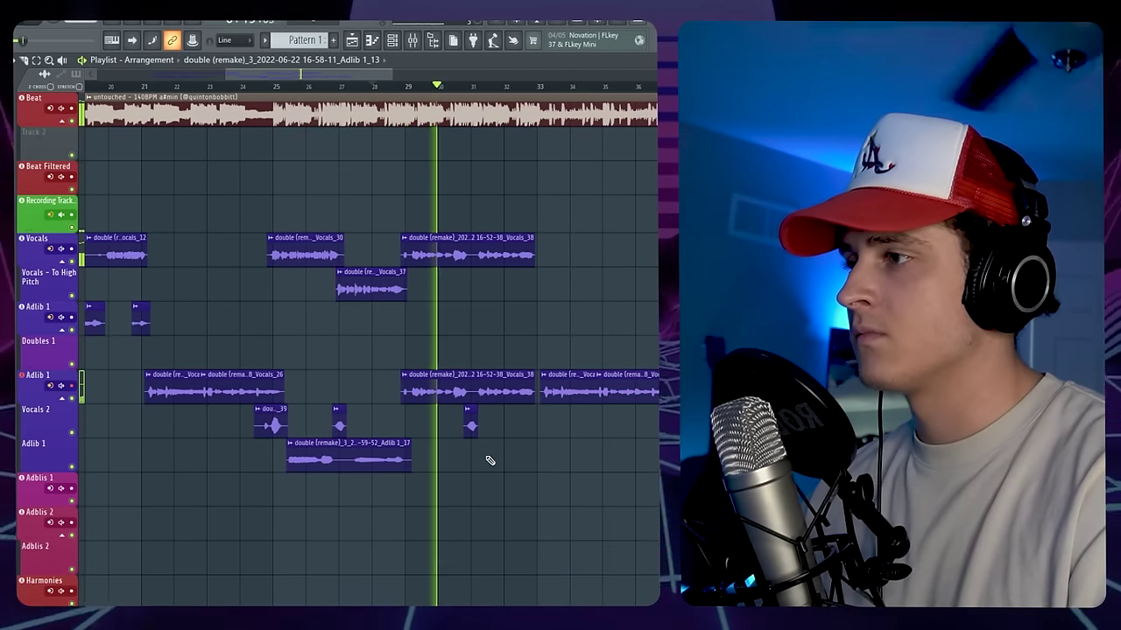